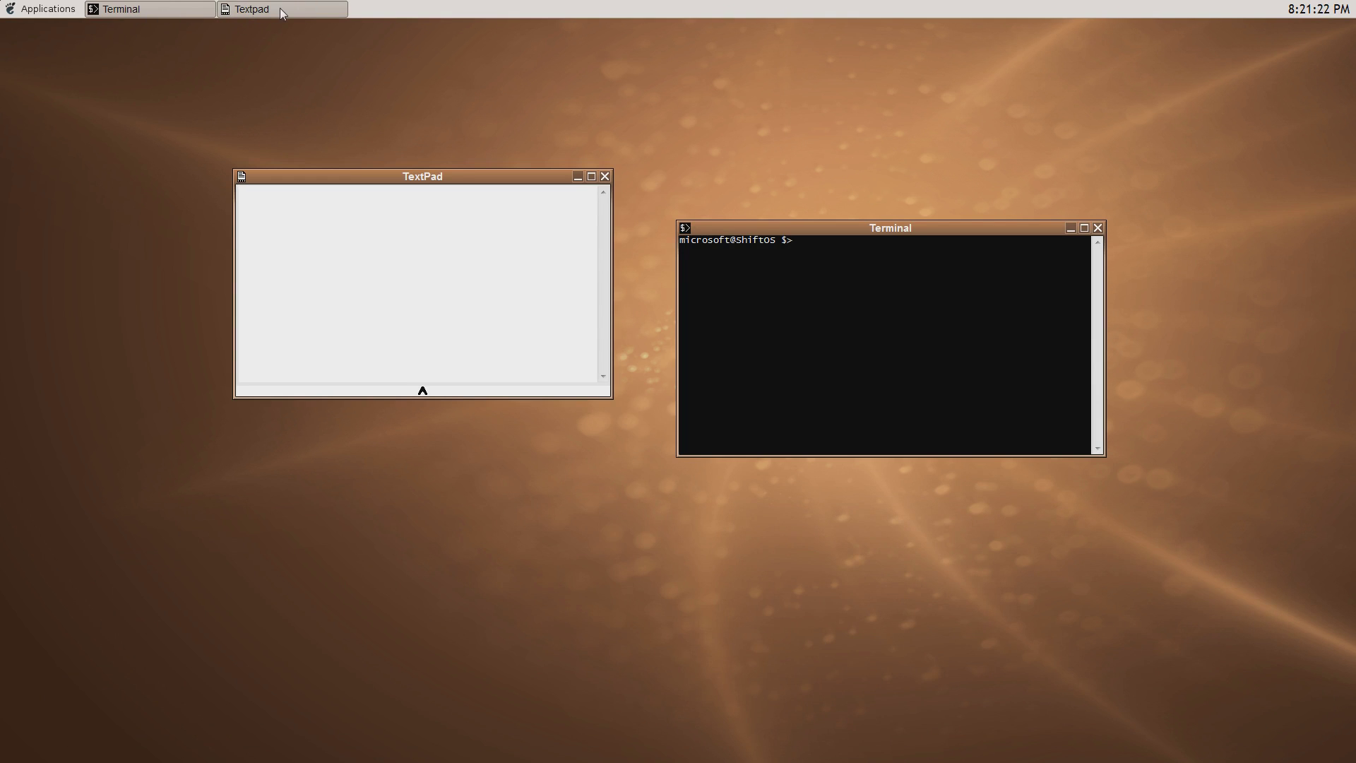
# Shift TextPad left, launch Pong from the Applications menu and place it below TextPad
pyautogui.moveTo(430, 178); pyautogui.dragTo(395, 176)
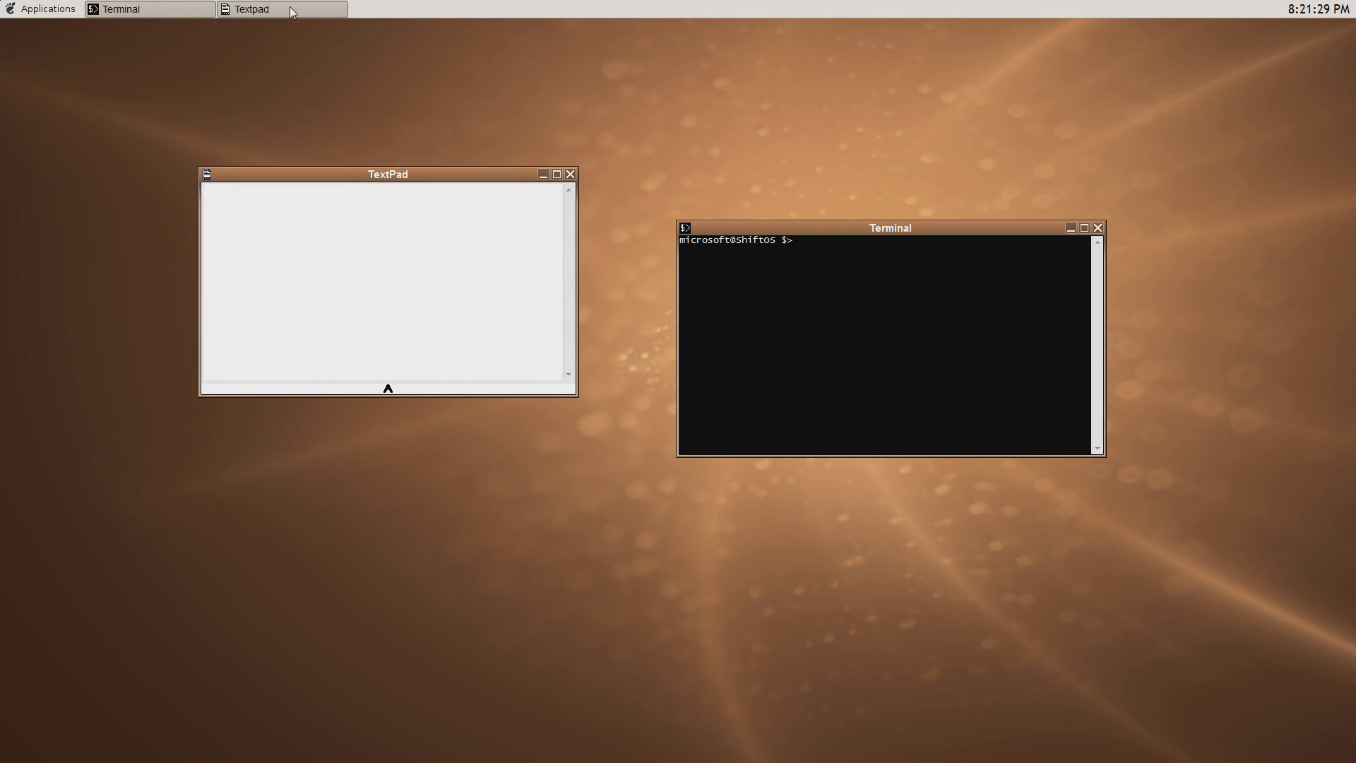
pyautogui.click(44, 8)
pyautogui.click(93, 134)
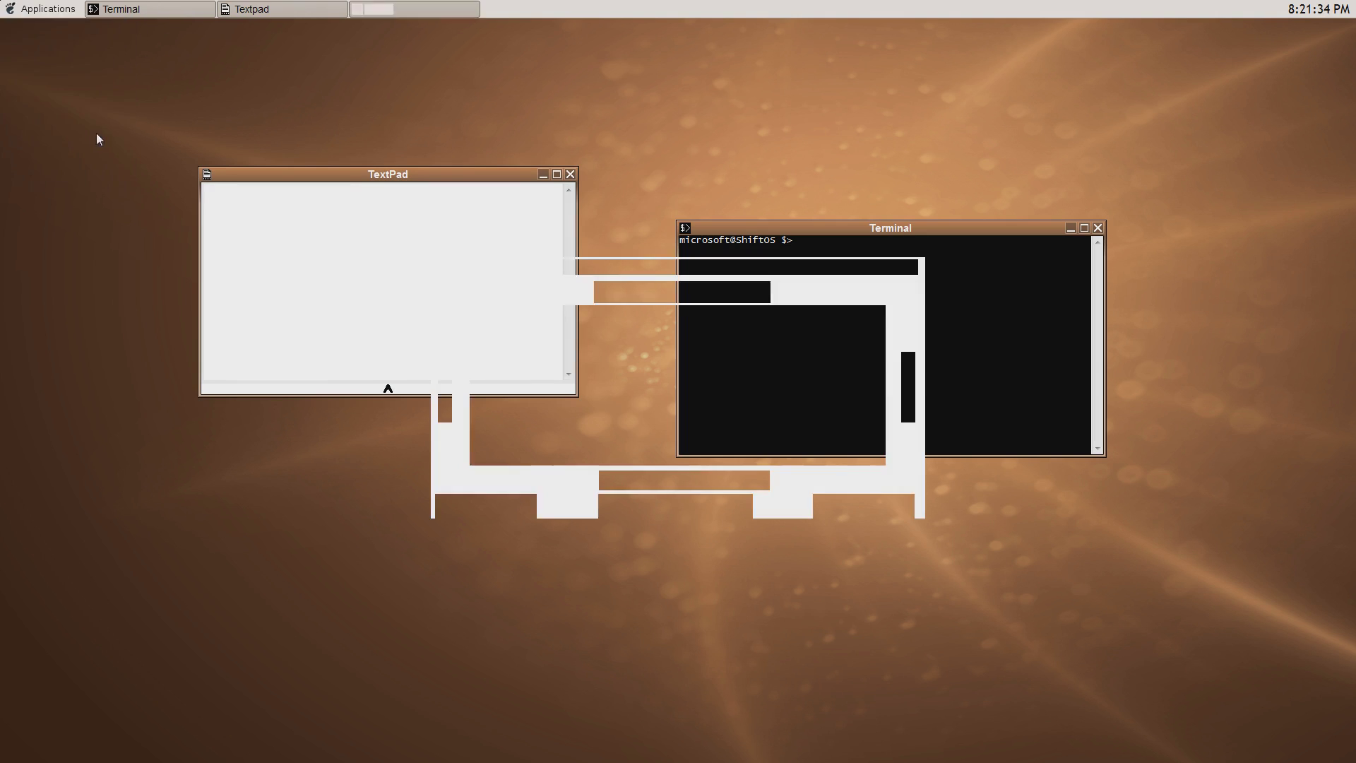
pyautogui.moveTo(748, 244); pyautogui.dragTo(617, 437)
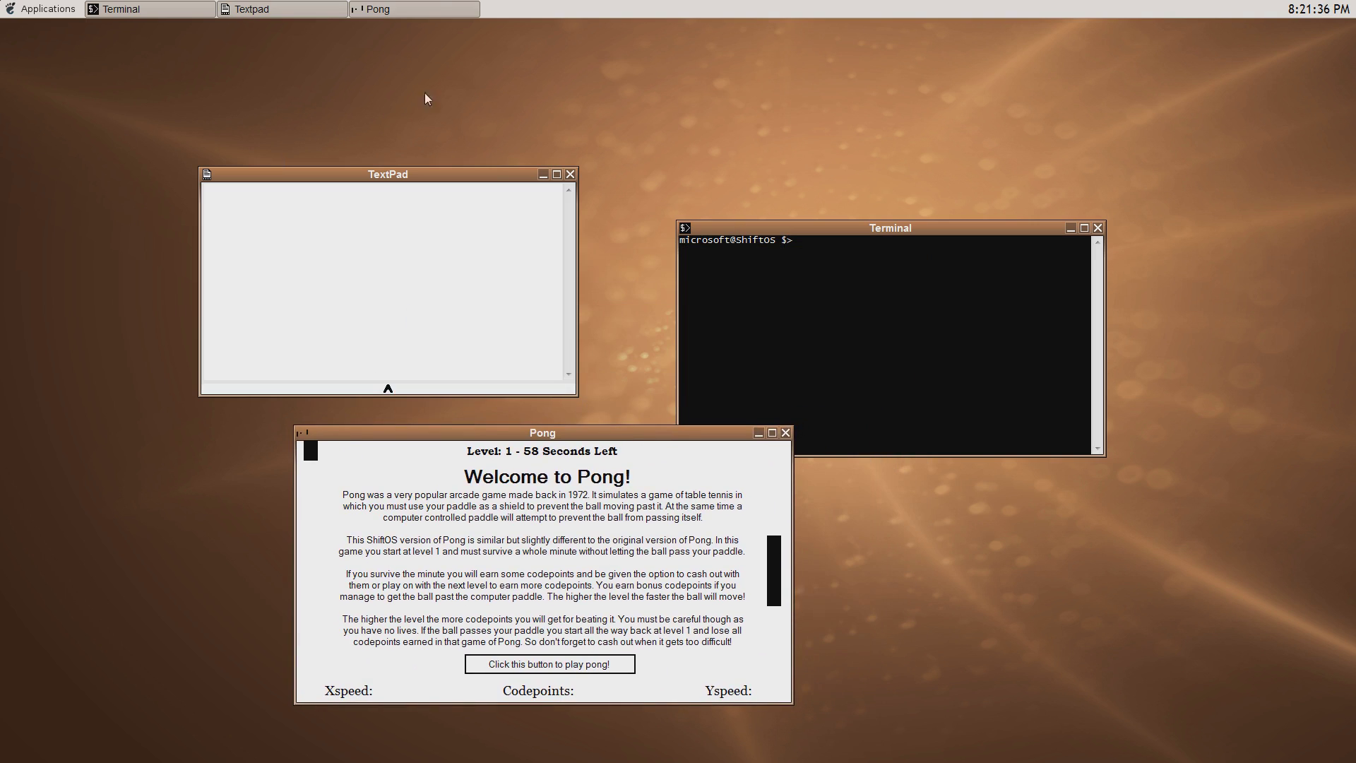
# Close TextPad, move Pong up-left and nudge the Terminal down
pyautogui.click(571, 175)
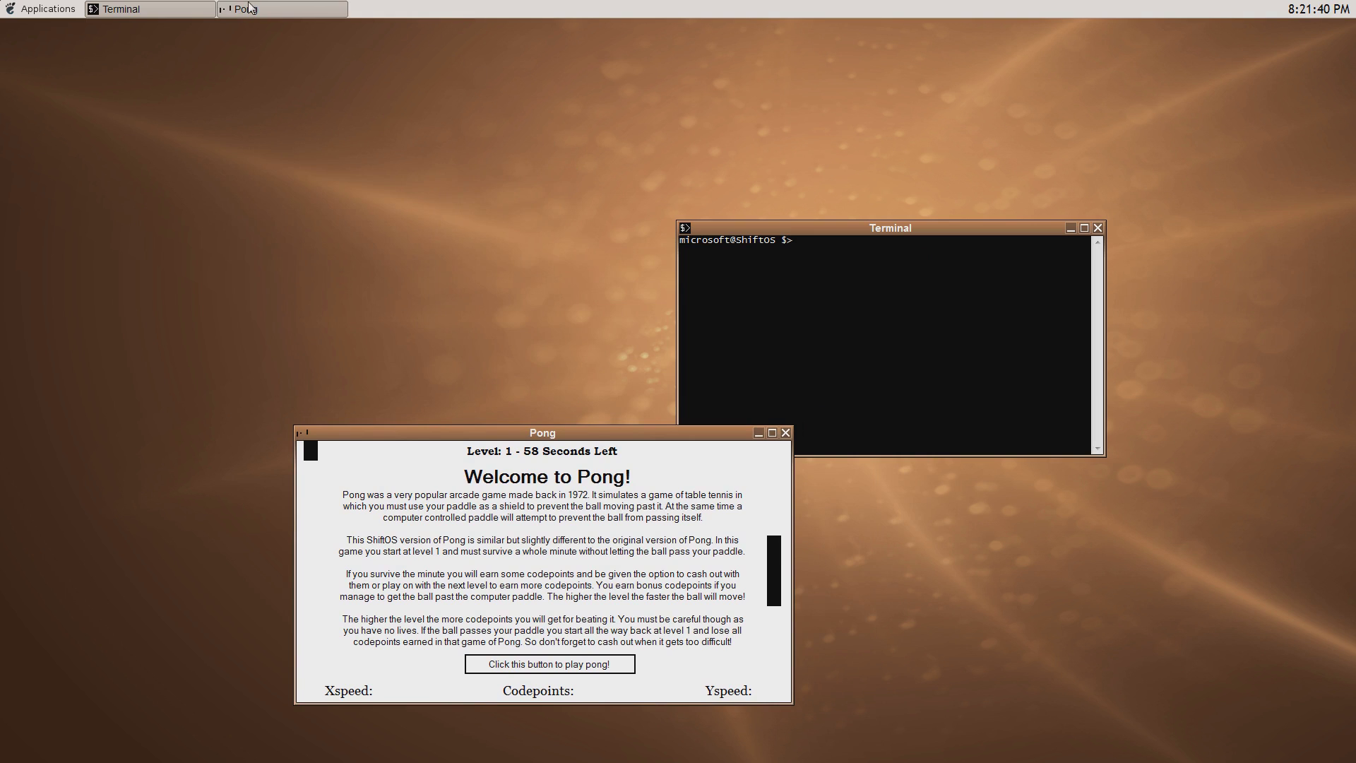
pyautogui.moveTo(549, 431); pyautogui.dragTo(356, 199)
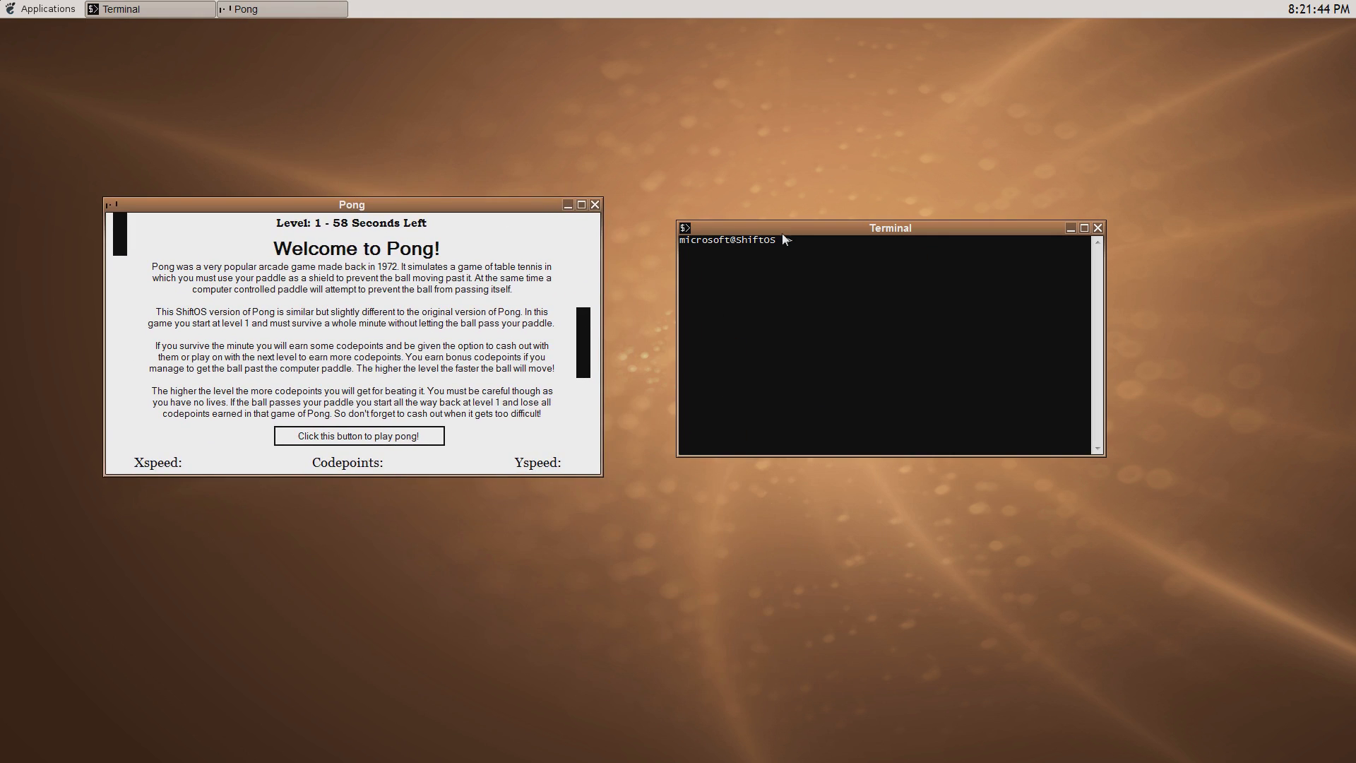
pyautogui.moveTo(789, 225); pyautogui.dragTo(788, 255)
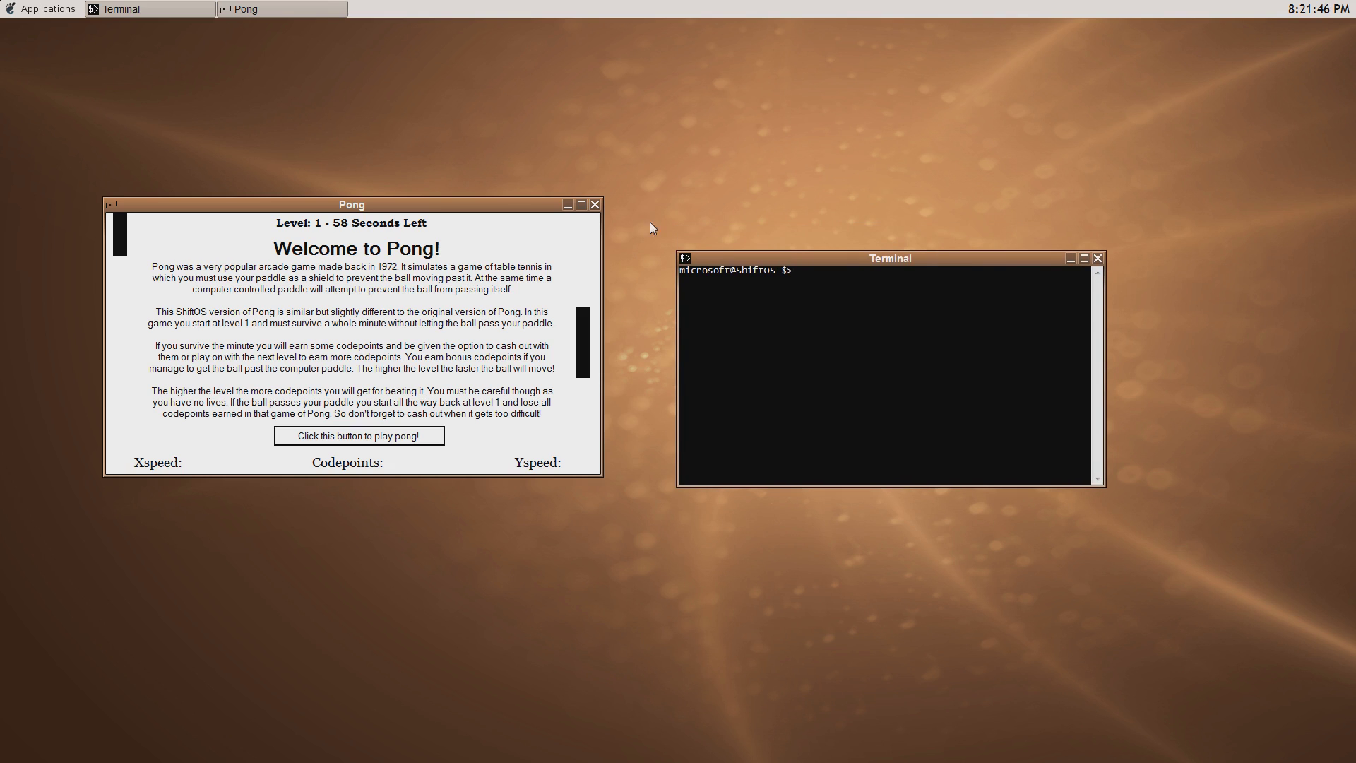
# Minimize and restore Pong from the taskbar, nudge it, and glance at the applications list
pyautogui.click(568, 206)
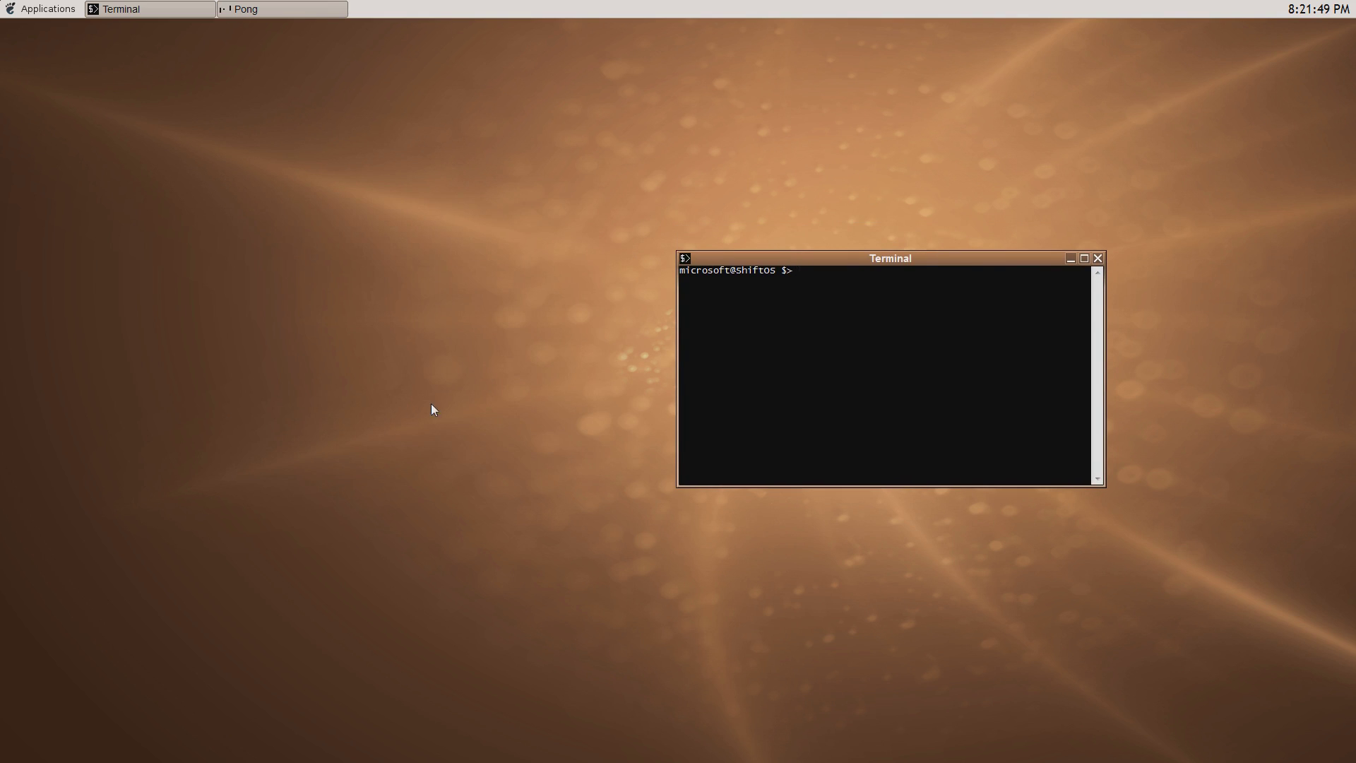
pyautogui.click(286, 8)
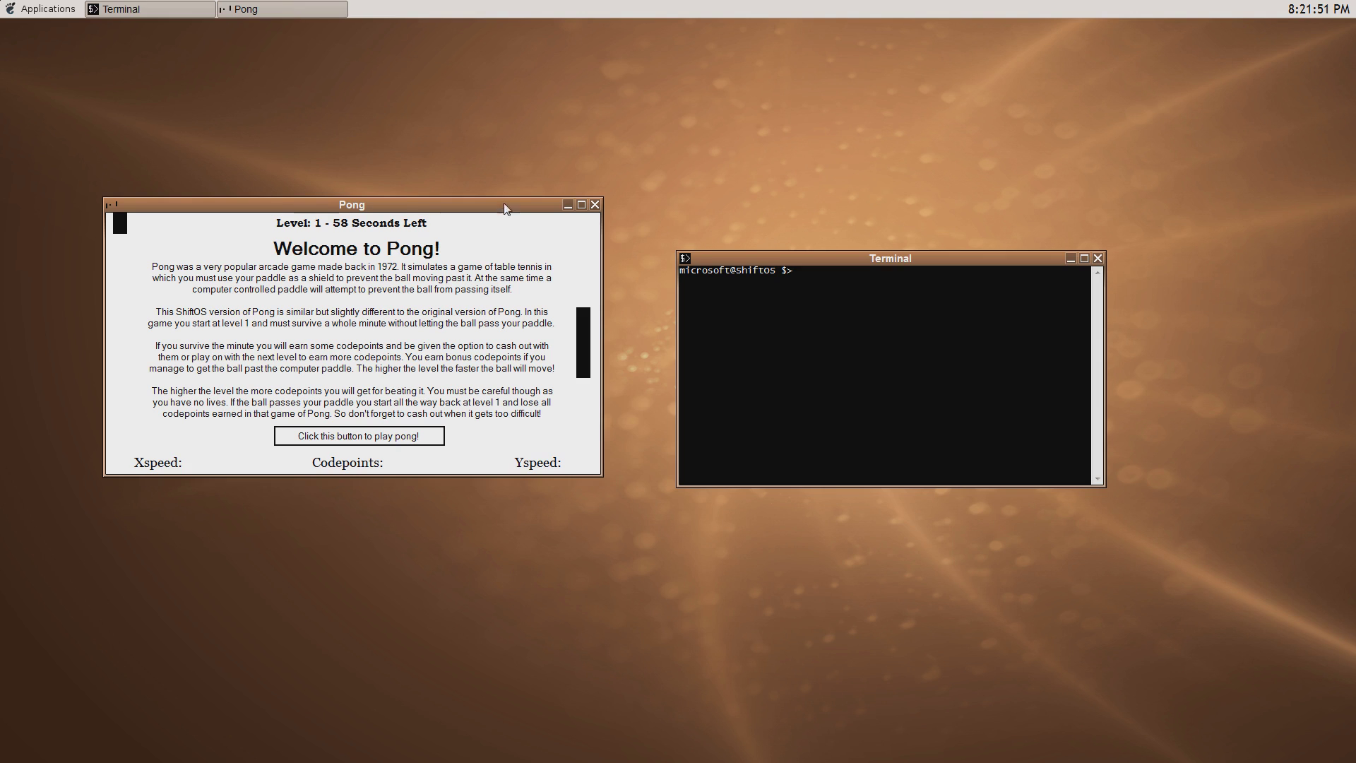
pyautogui.moveTo(502, 200); pyautogui.dragTo(509, 221)
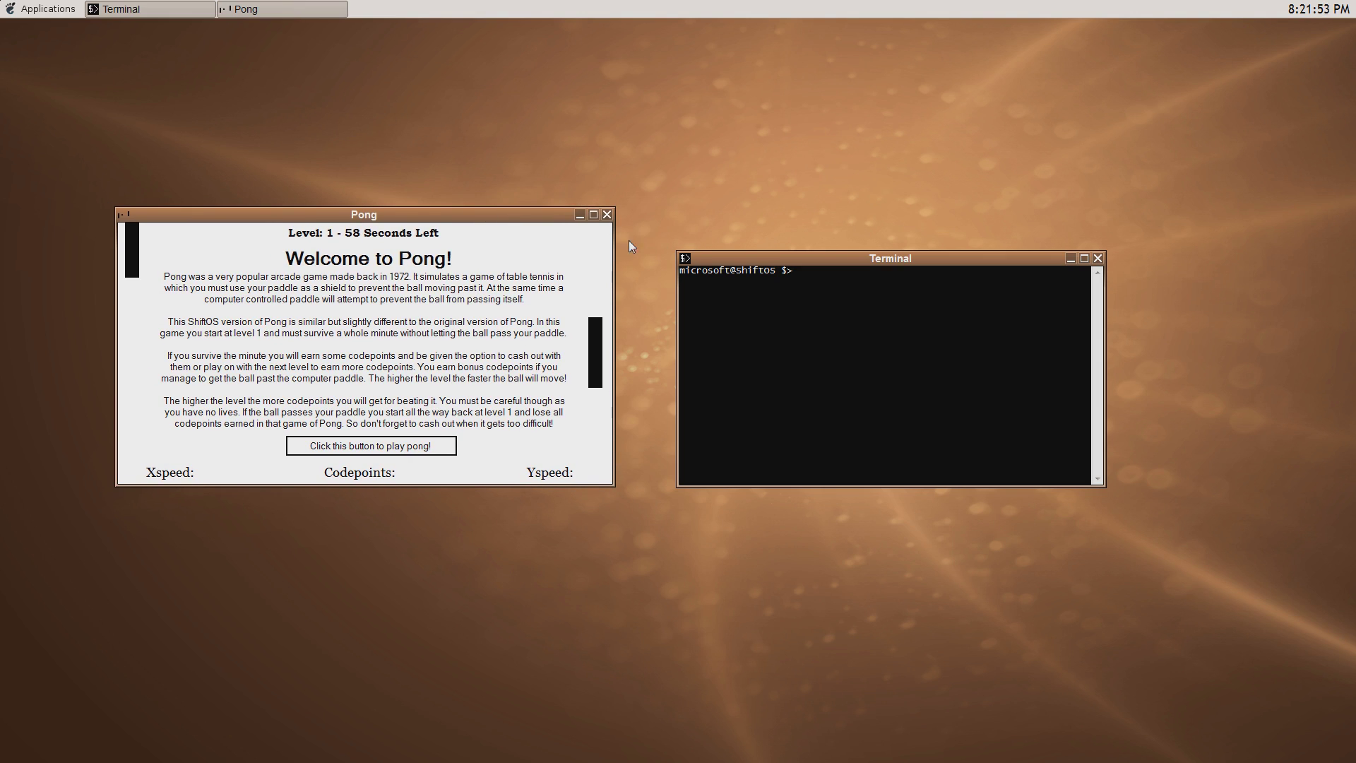
pyautogui.click(21, 9)
pyautogui.click(21, 10)
# Run 'unity mode on' and move the Terminal, clear of FRAPS, to the top right
pyautogui.write('unity mode on')
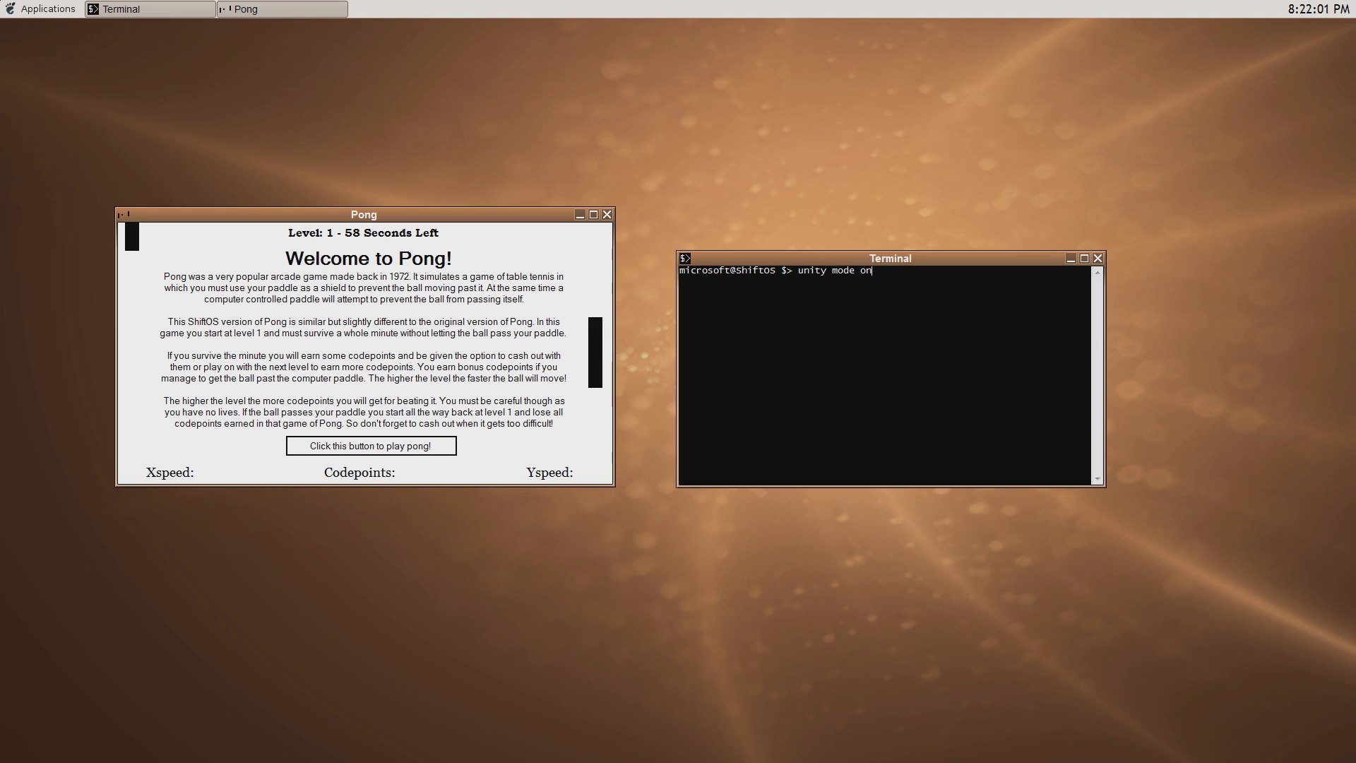
pyautogui.press('Return')
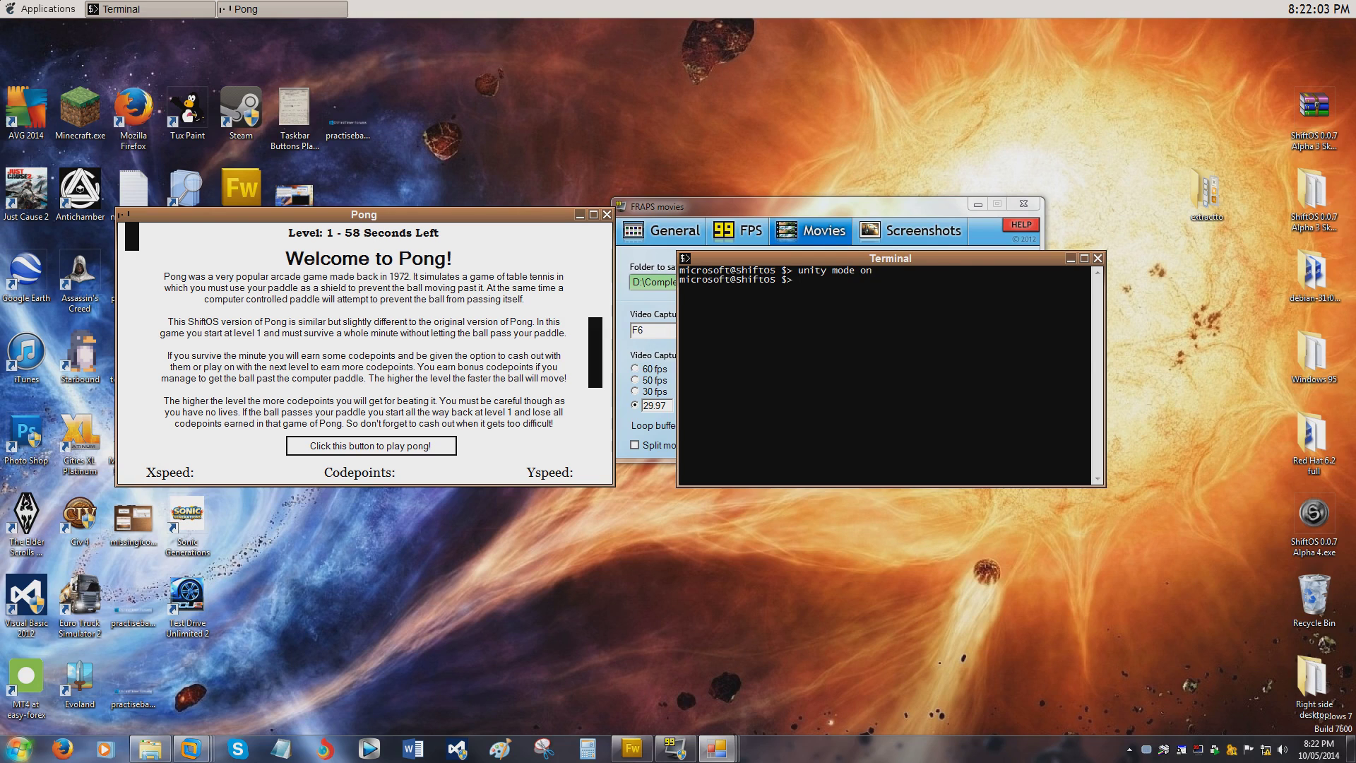
pyautogui.moveTo(934, 263); pyautogui.dragTo(981, 426)
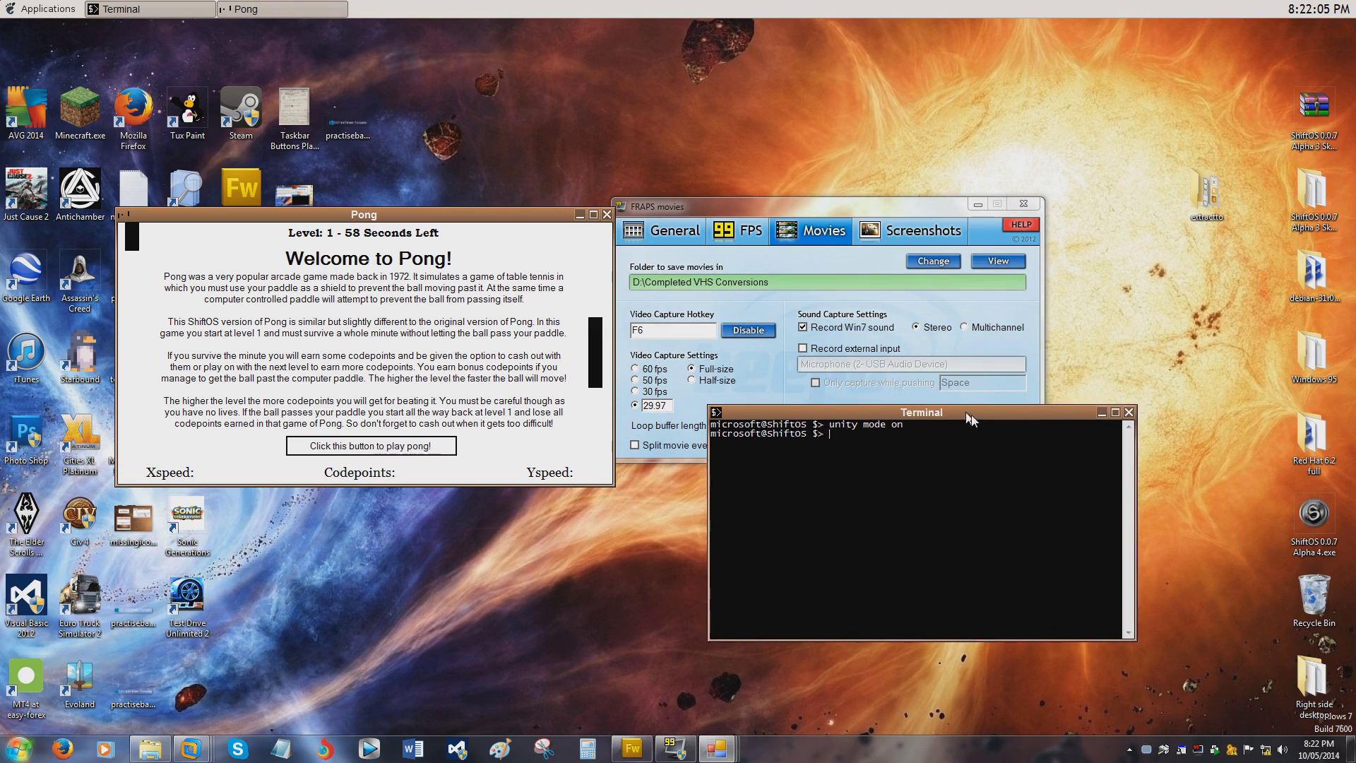
pyautogui.click(930, 220)
pyautogui.moveTo(929, 220); pyautogui.dragTo(1009, 245)
pyautogui.click(936, 509)
pyautogui.moveTo(938, 423); pyautogui.dragTo(982, 129)
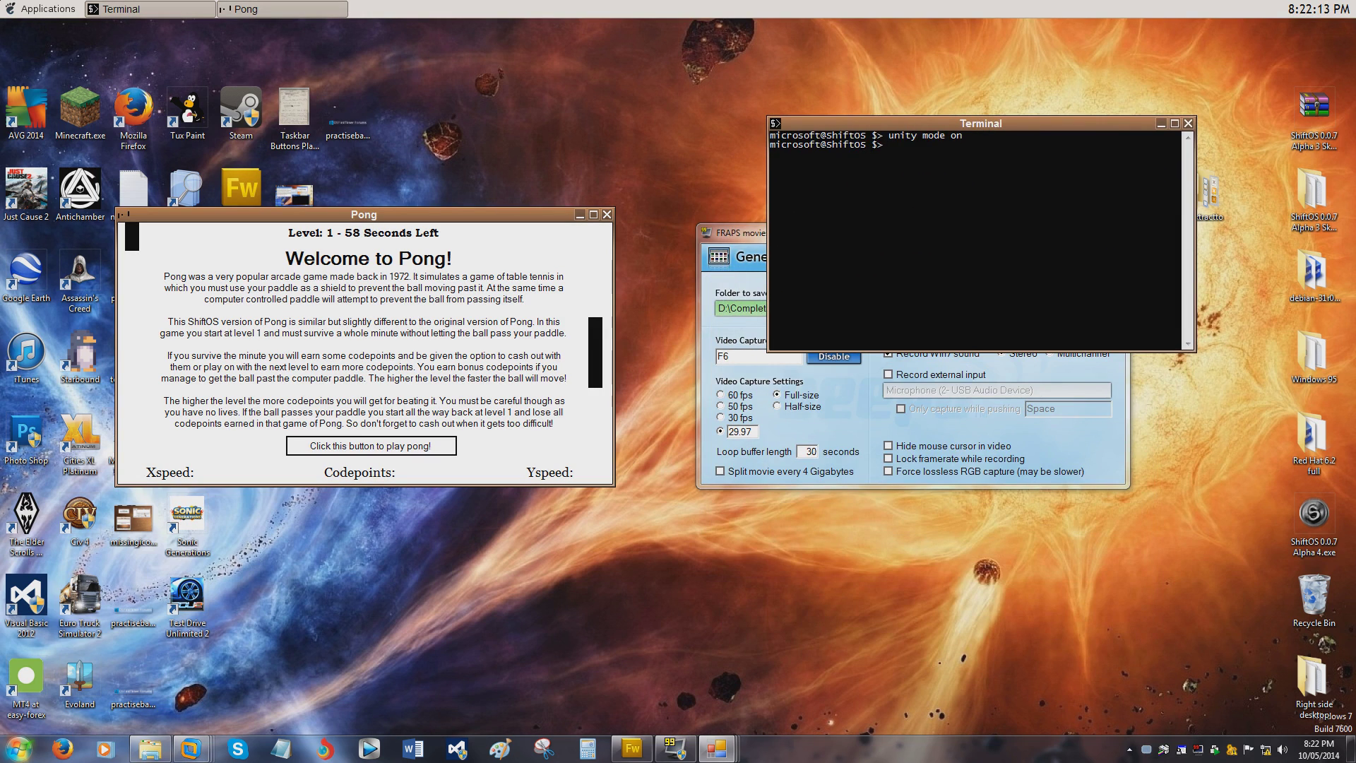
# Check the ShiftOS applications list and Windows Start menu, then run 'unity mode off'
pyautogui.click(46, 16)
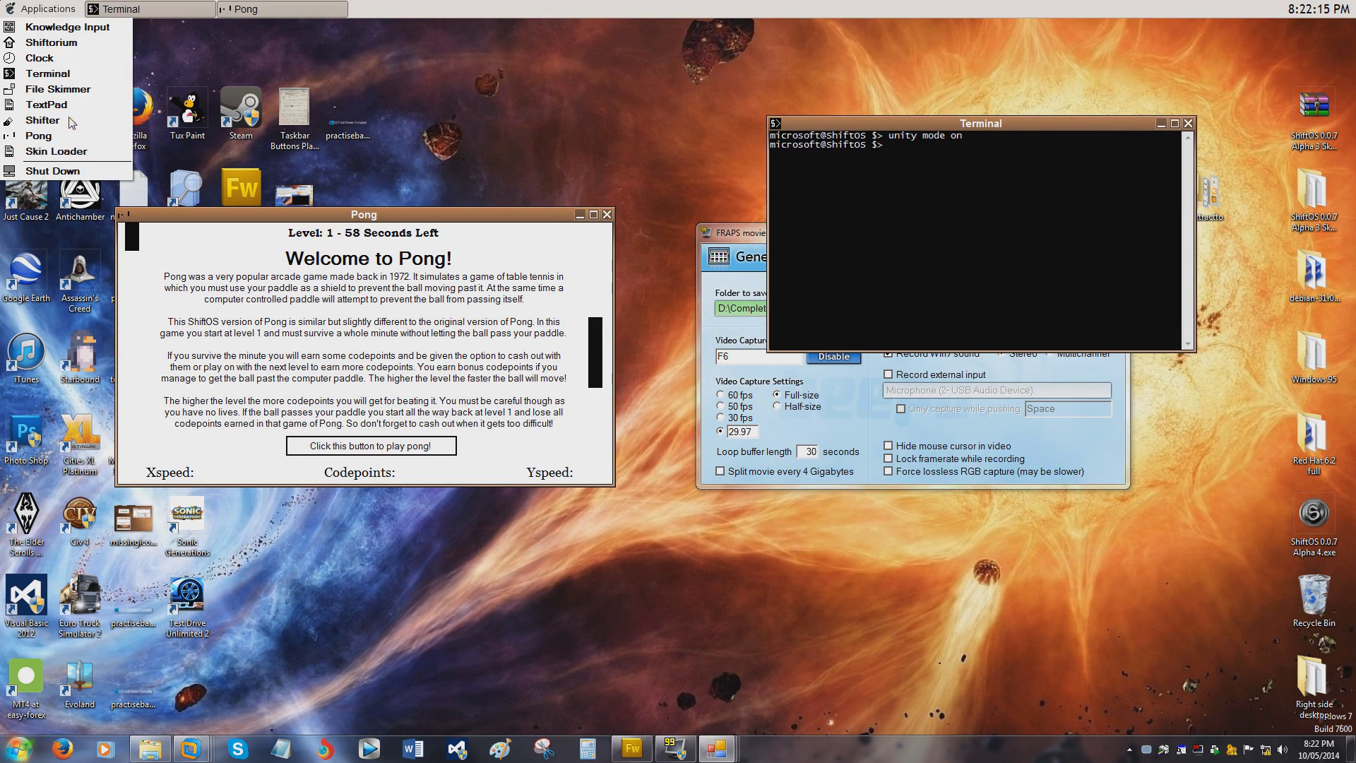
pyautogui.click(62, 8)
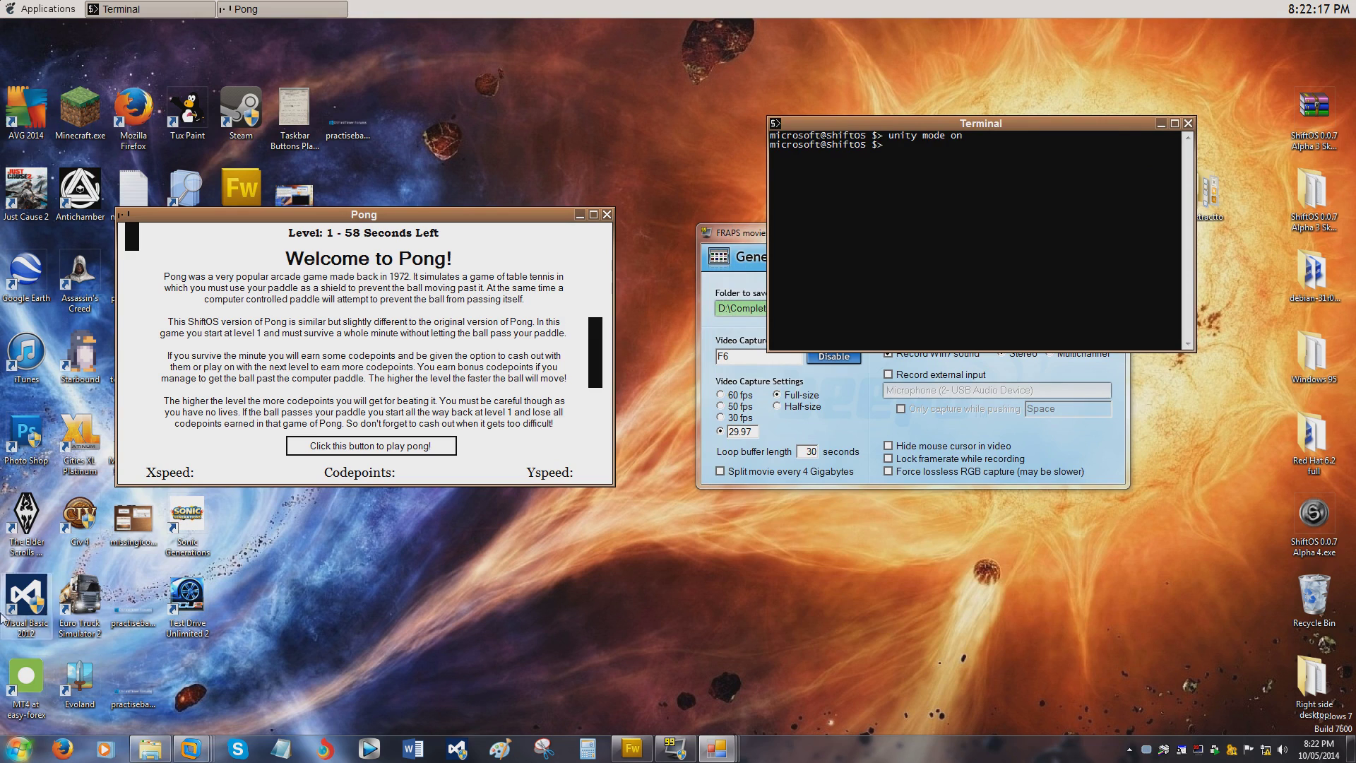
pyautogui.click(18, 747)
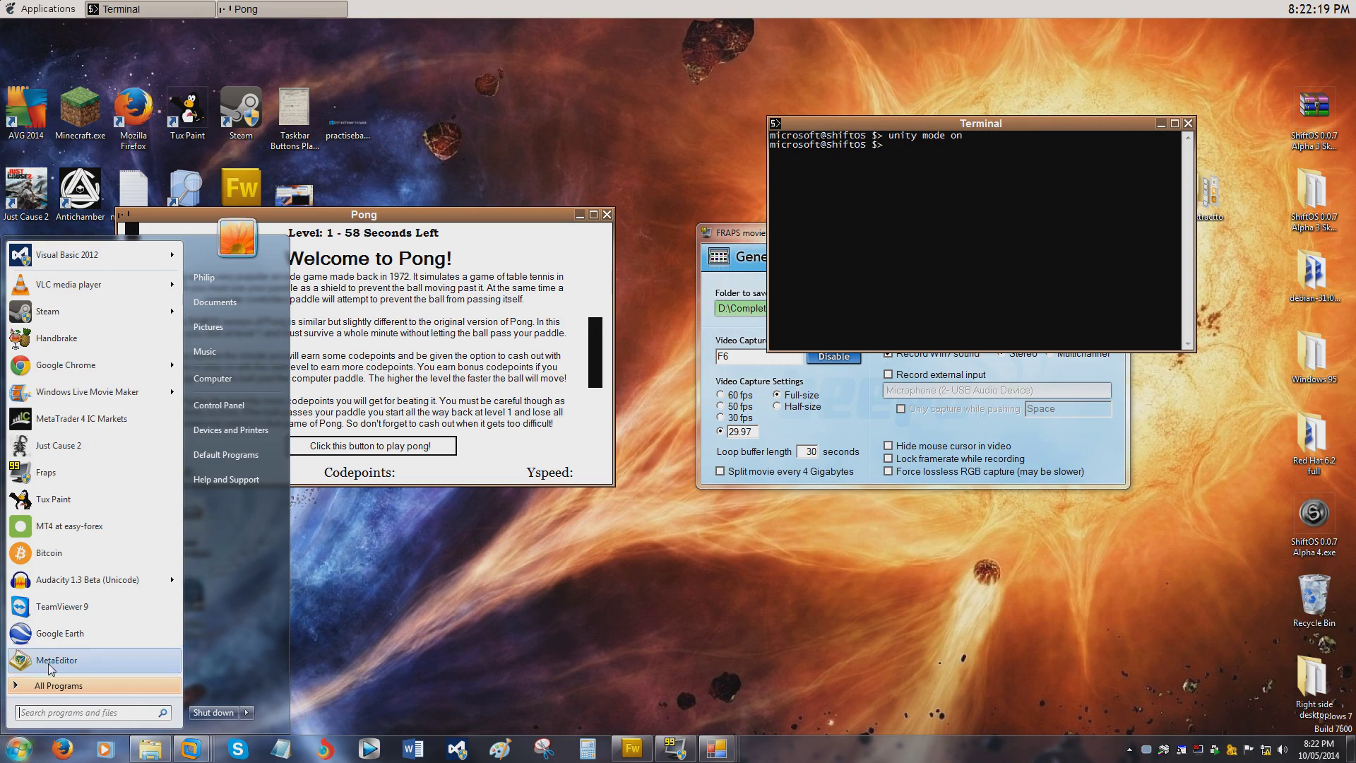
pyautogui.click(219, 753)
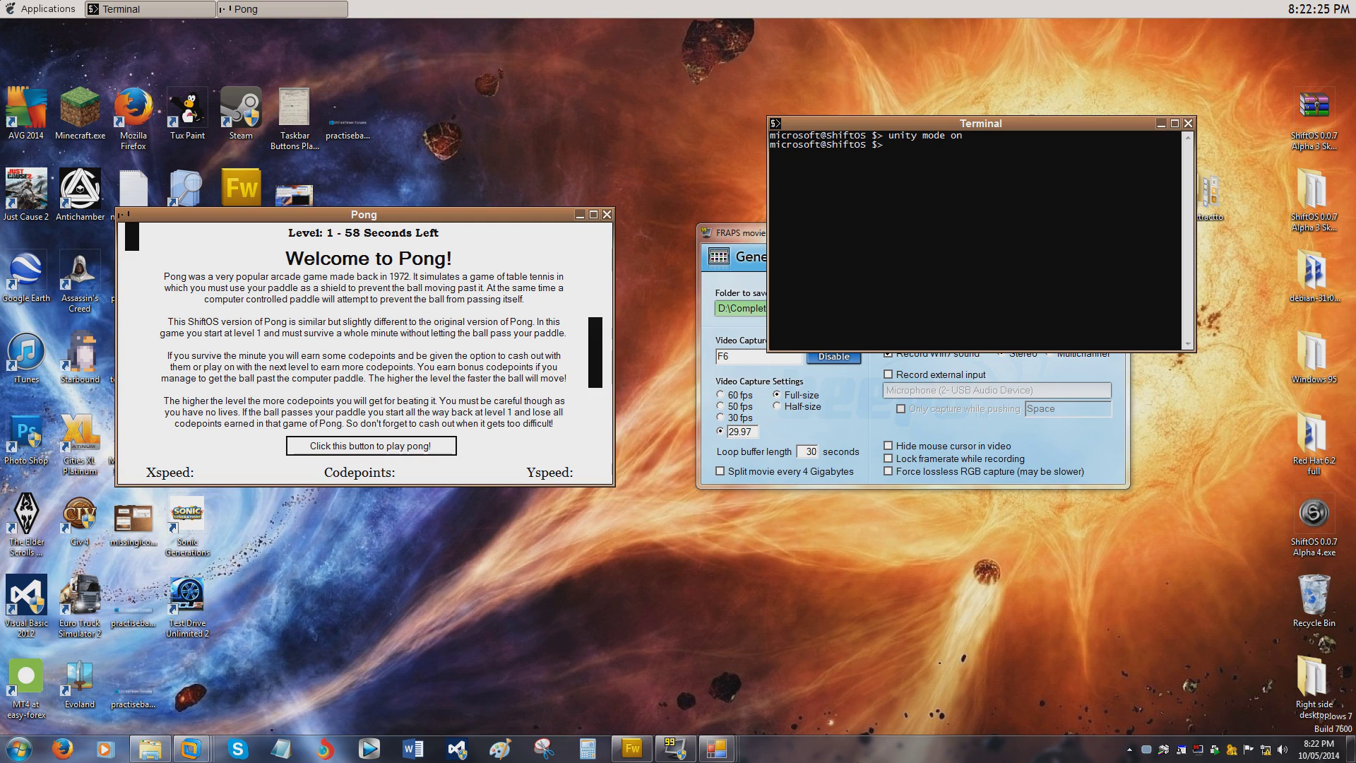
pyautogui.write('unity')
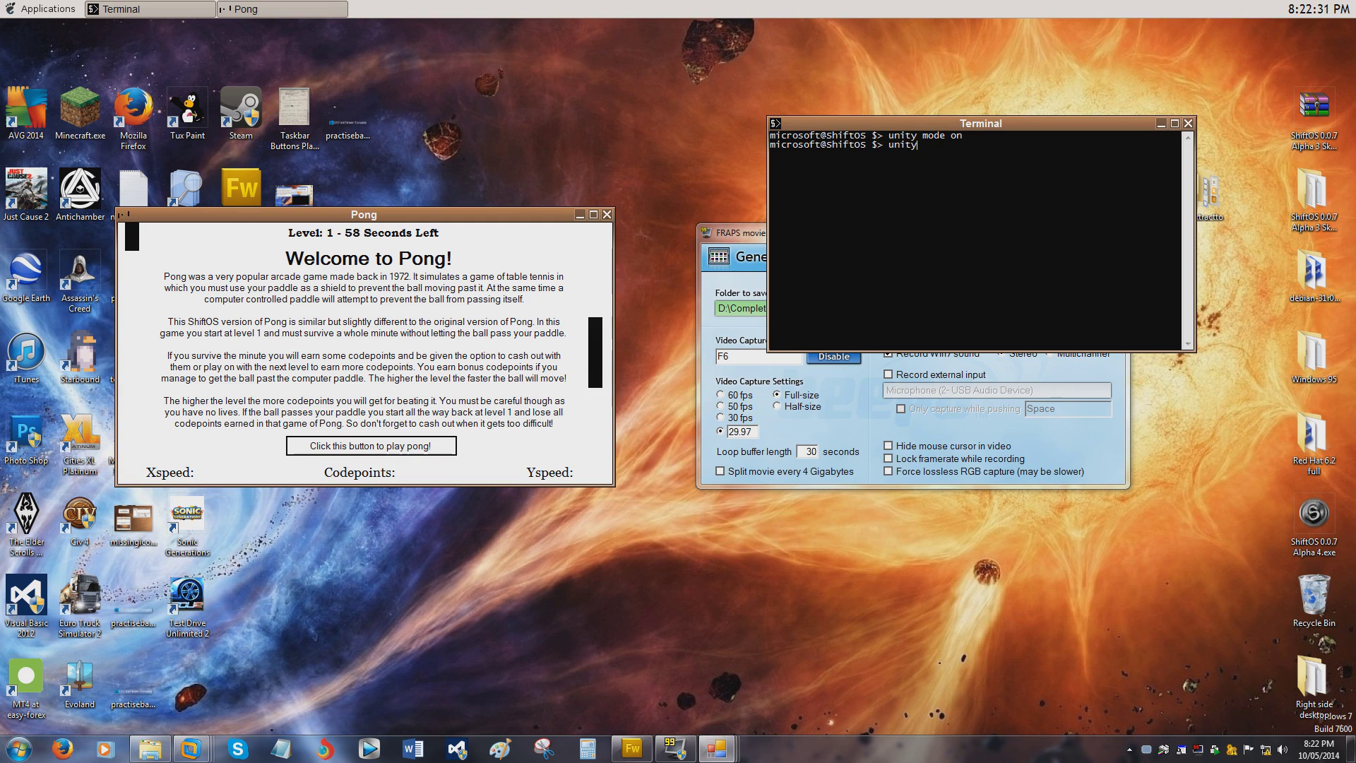
pyautogui.write(' mode off')
pyautogui.press('Return')
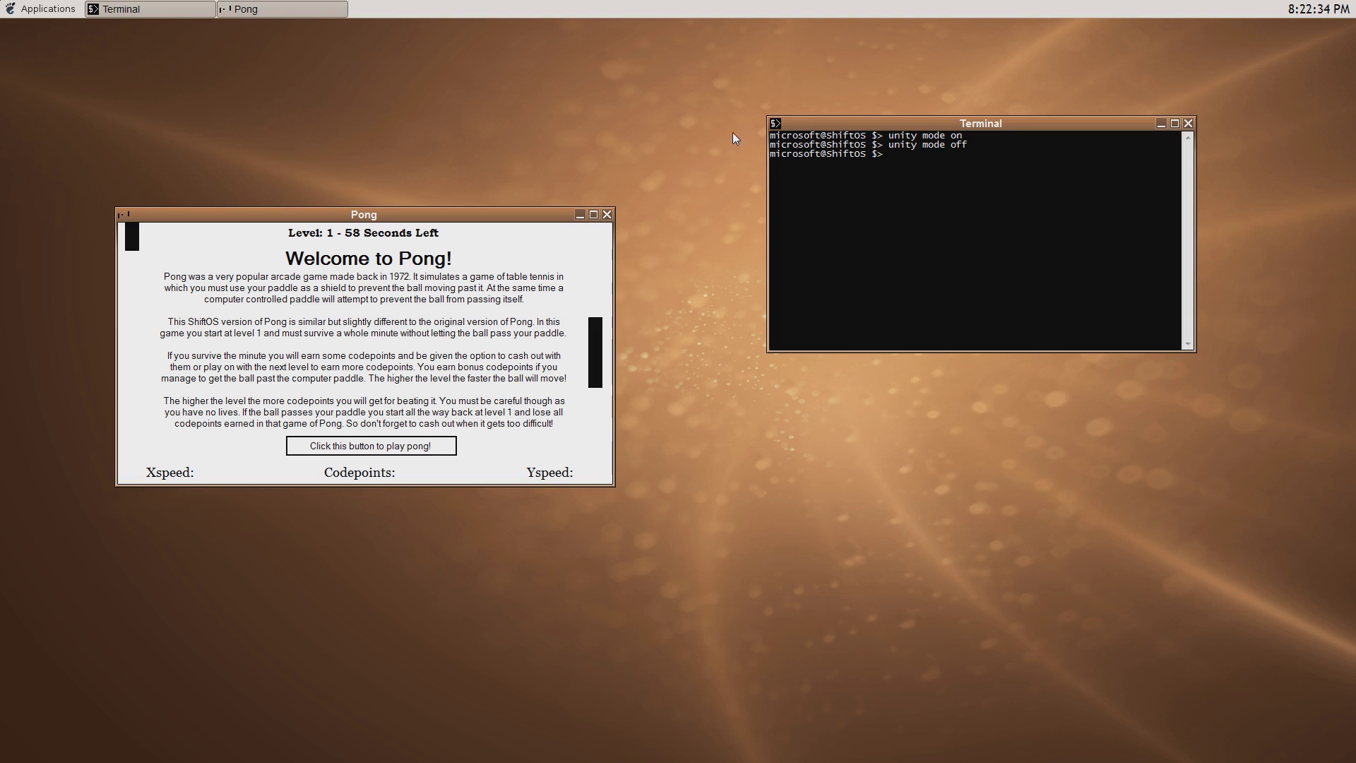
# Nudge the Terminal window and launch Skin Loader from the applications list
pyautogui.moveTo(843, 113); pyautogui.dragTo(857, 138)
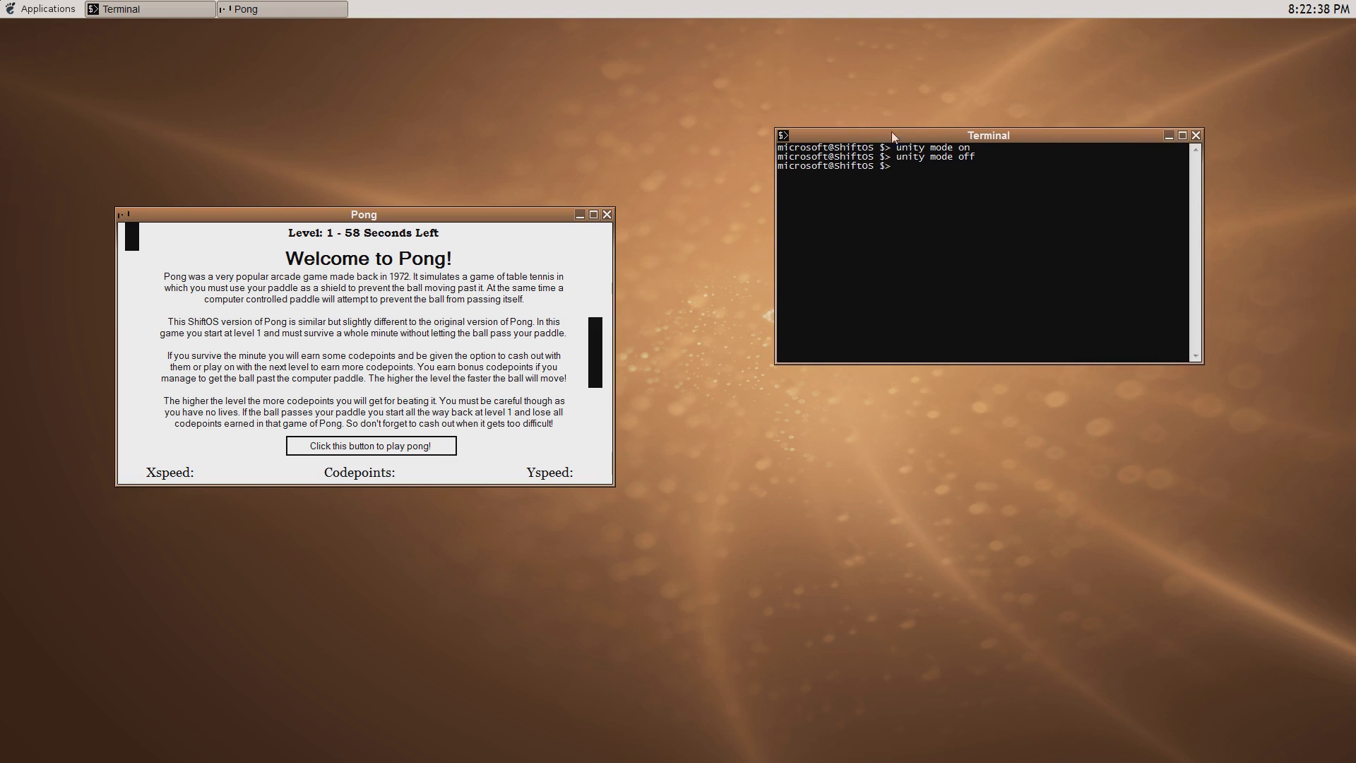
pyautogui.click(42, 8)
pyautogui.moveTo(1079, 131); pyautogui.dragTo(1078, 135)
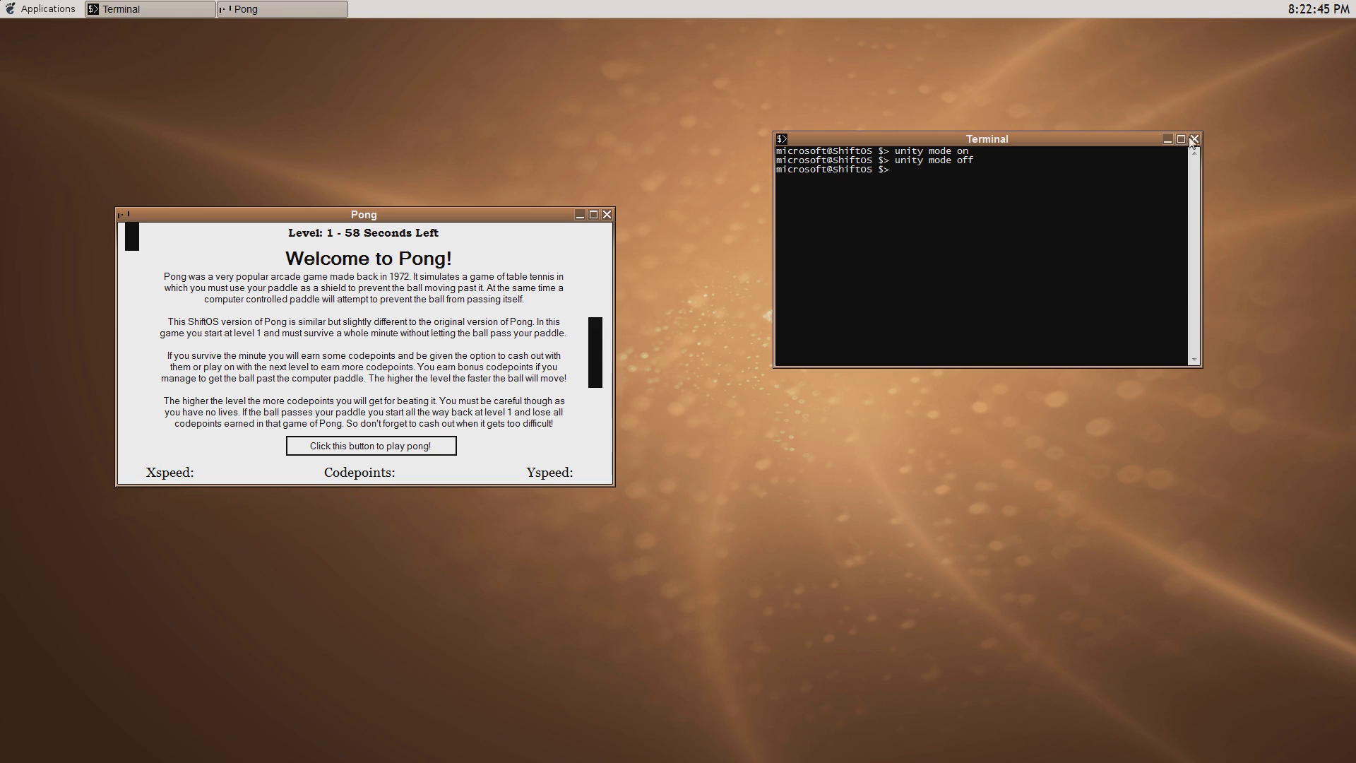
pyautogui.click(5, 6)
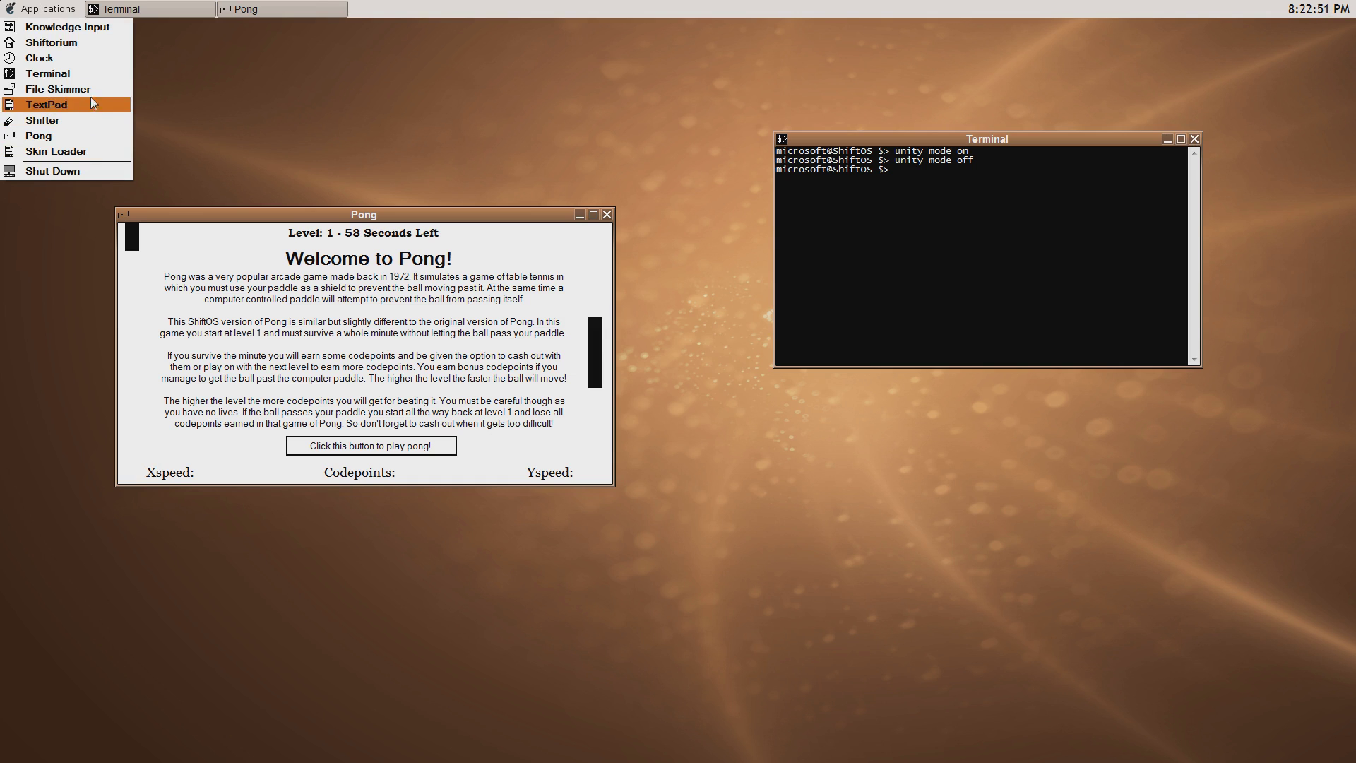
pyautogui.click(96, 151)
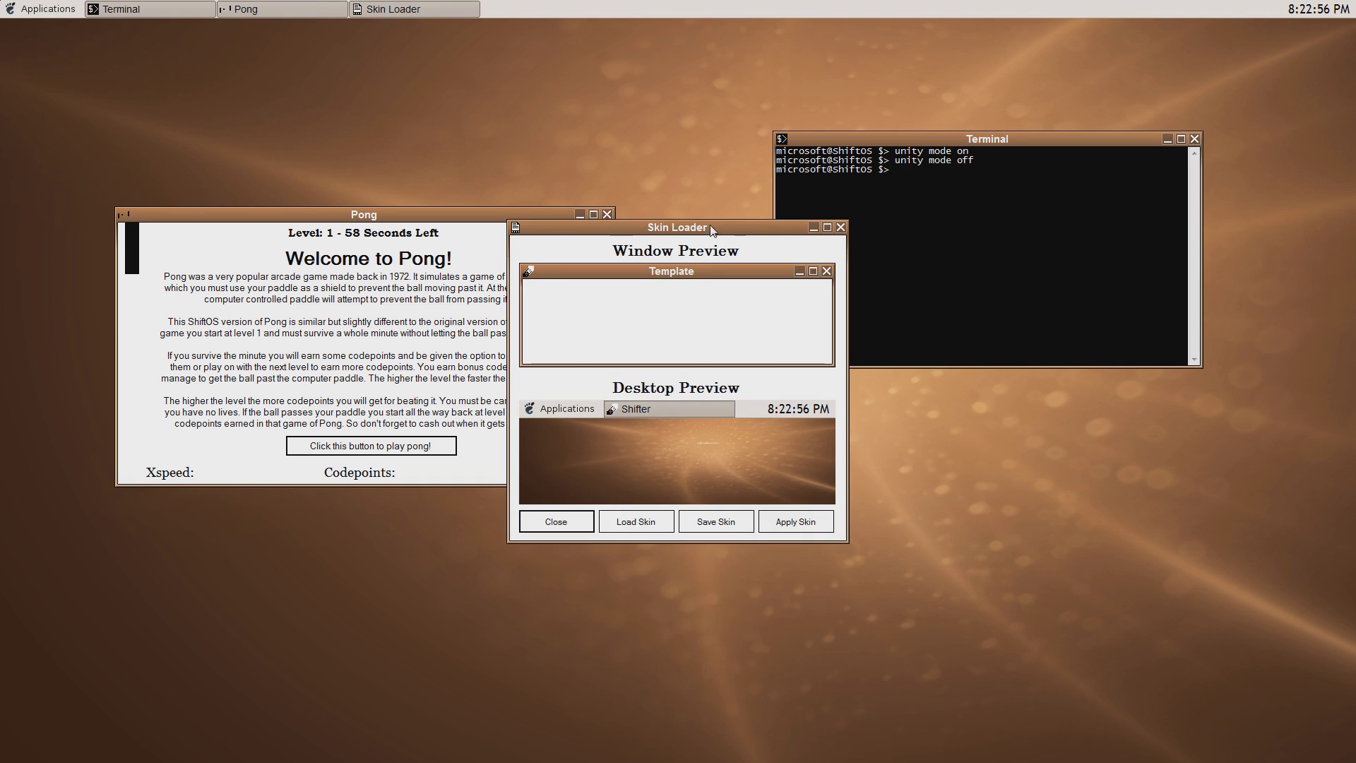
# Load the Windows 95.skn skin file into the Skin Loader previews
pyautogui.moveTo(717, 235); pyautogui.dragTo(911, 408)
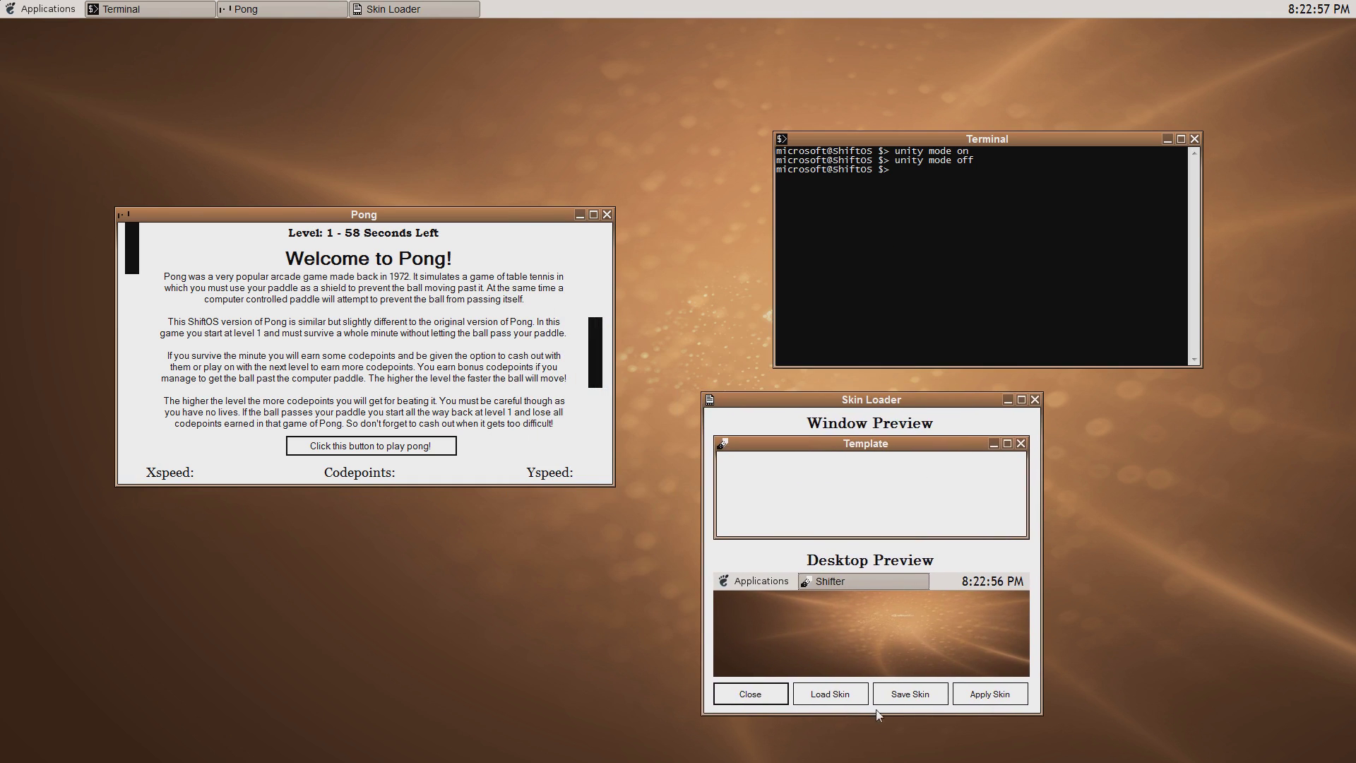
pyautogui.click(830, 694)
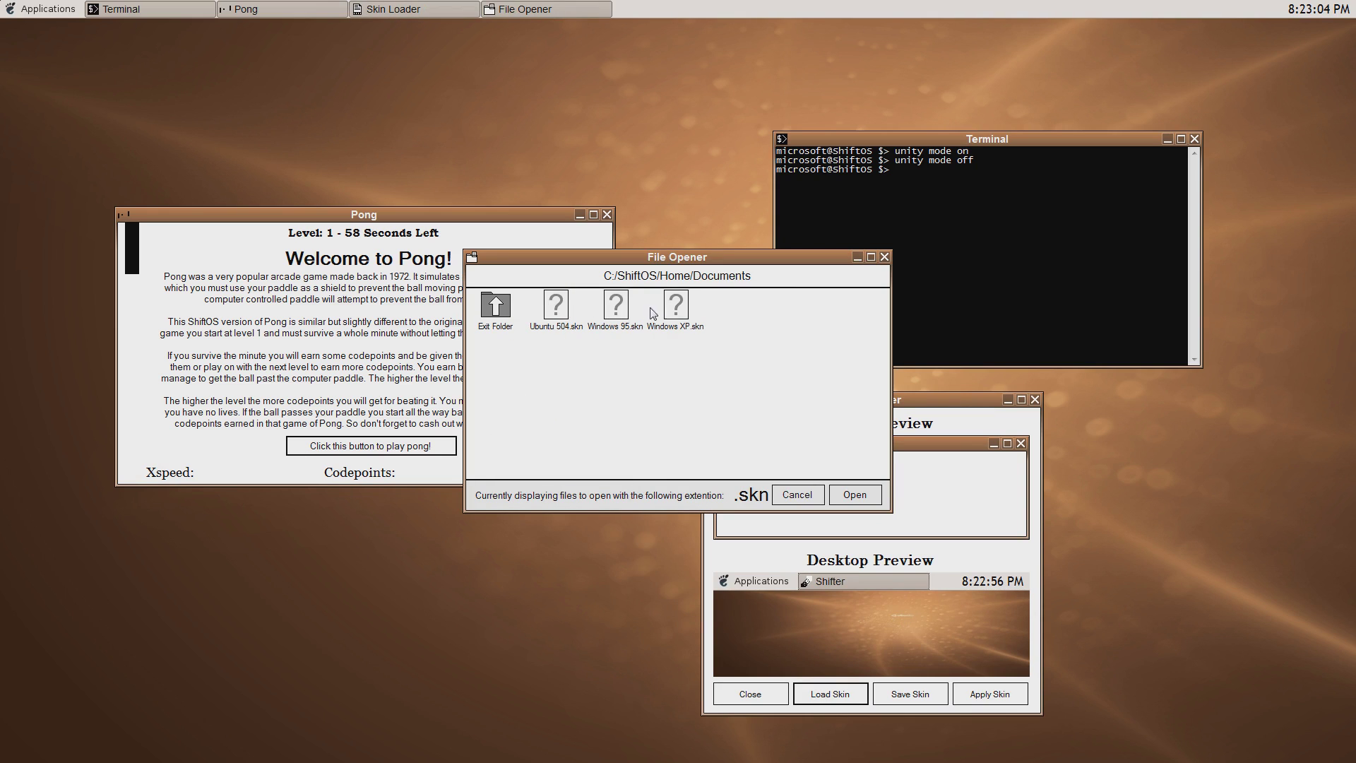
pyautogui.click(617, 324)
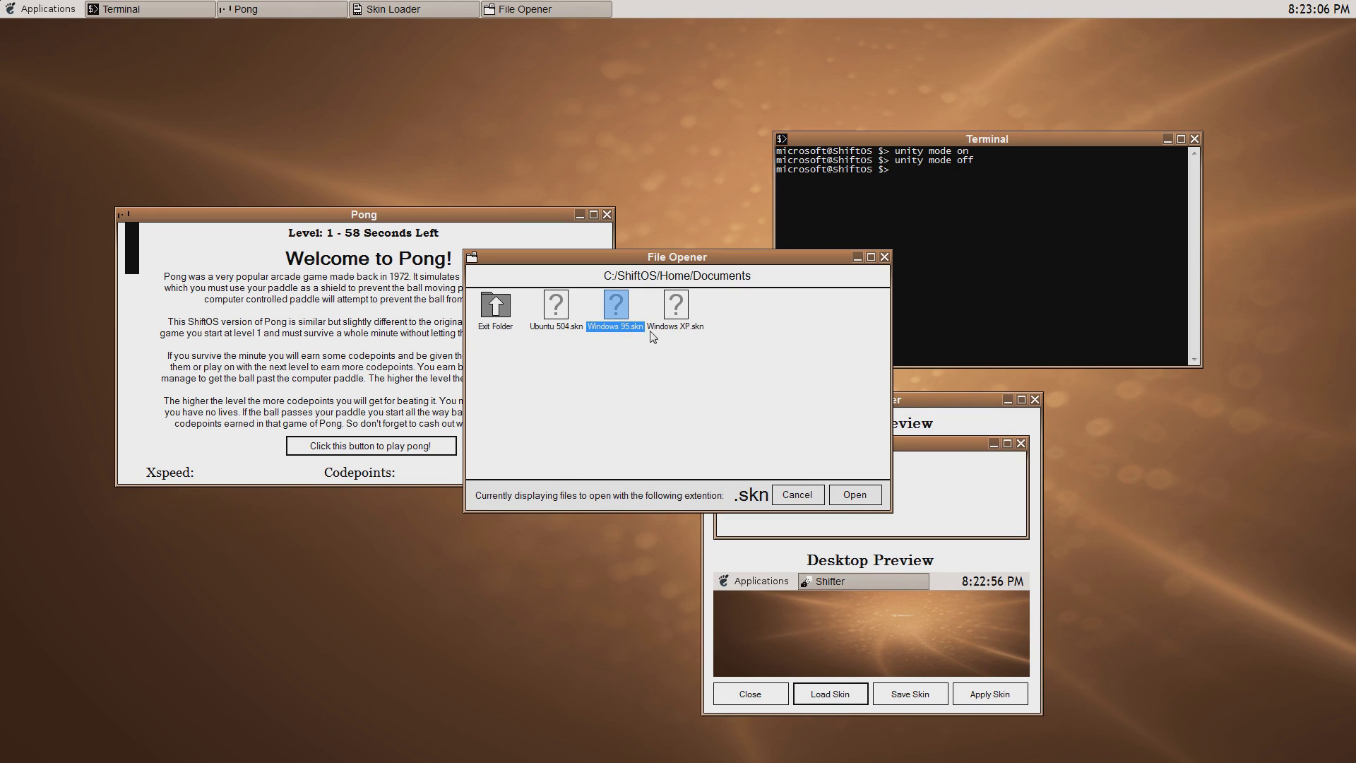
pyautogui.click(851, 494)
# Apply the loaded Windows 95 skin and reposition the Skin Loader window
pyautogui.moveTo(932, 395); pyautogui.dragTo(1001, 353)
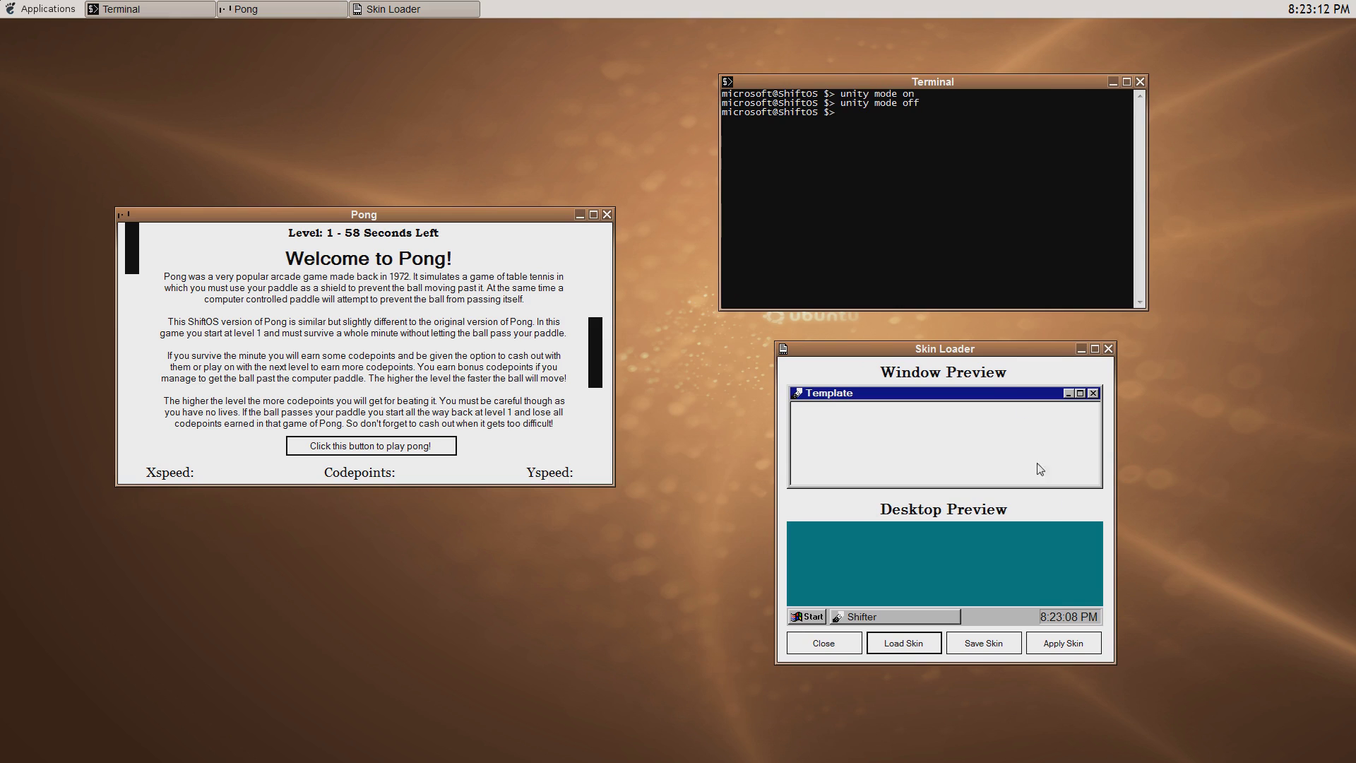
pyautogui.click(1063, 643)
pyautogui.moveTo(1049, 350)
pyautogui.mouseDown()
pyautogui.moveTo(967, 431)
pyautogui.moveTo(1049, 373)
pyautogui.mouseUp()
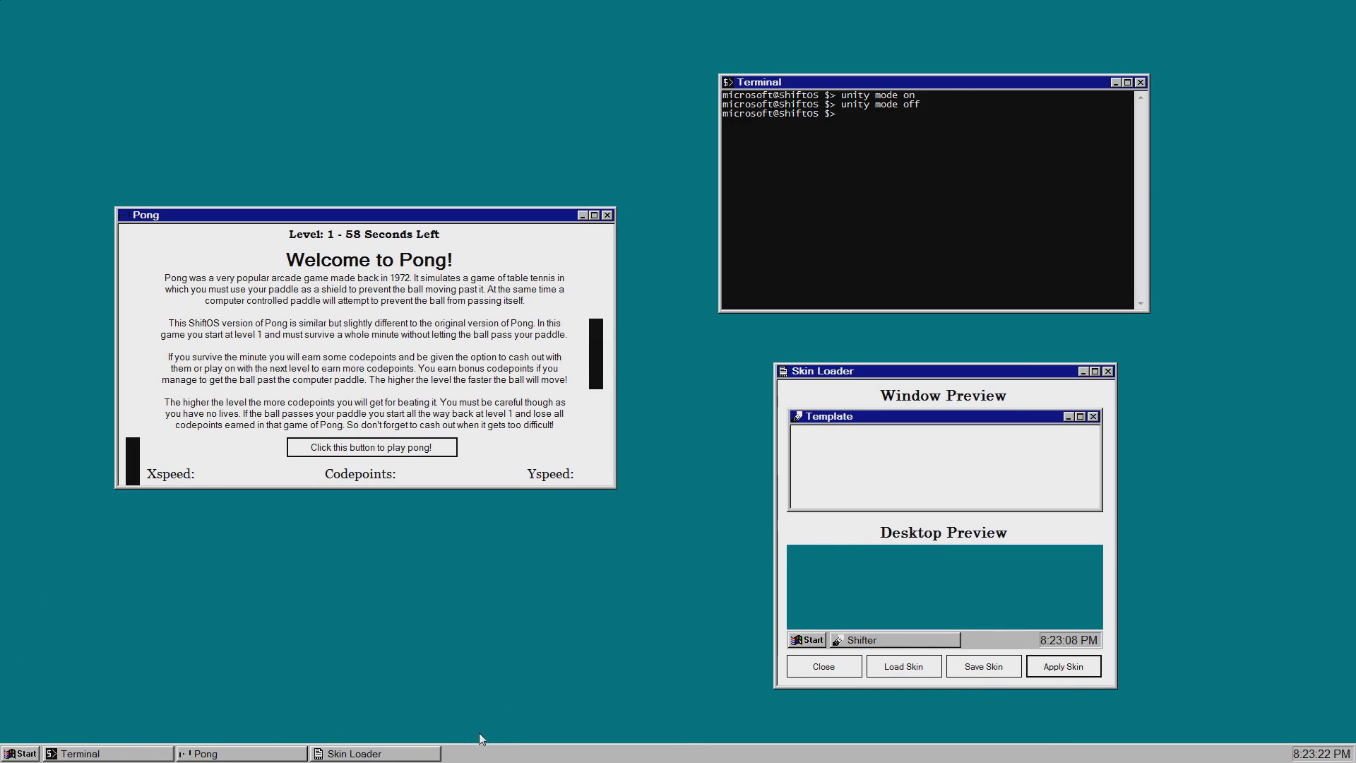
pyautogui.click(903, 666)
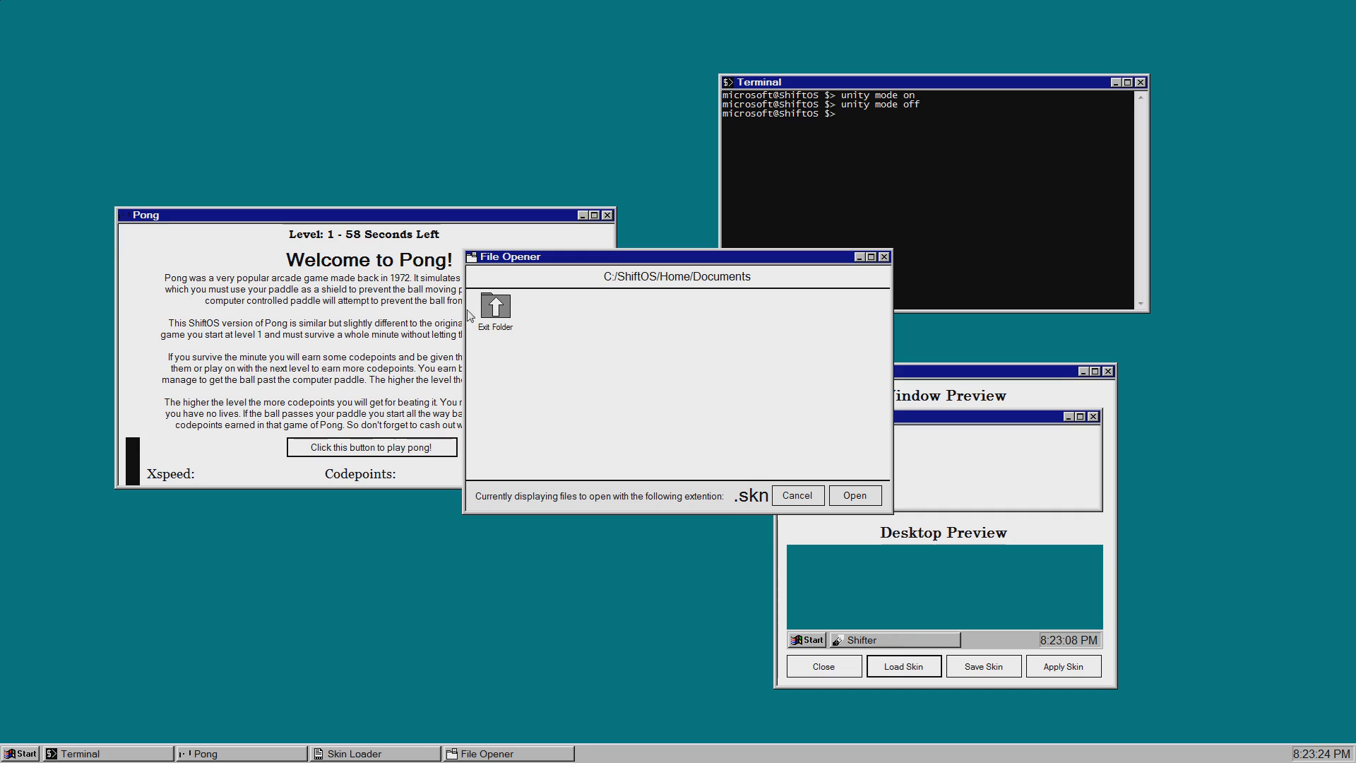
# Load Windows XP.skn from the Documents folder and apply it
pyautogui.doubleClick(492, 316)
pyautogui.doubleClick(563, 311)
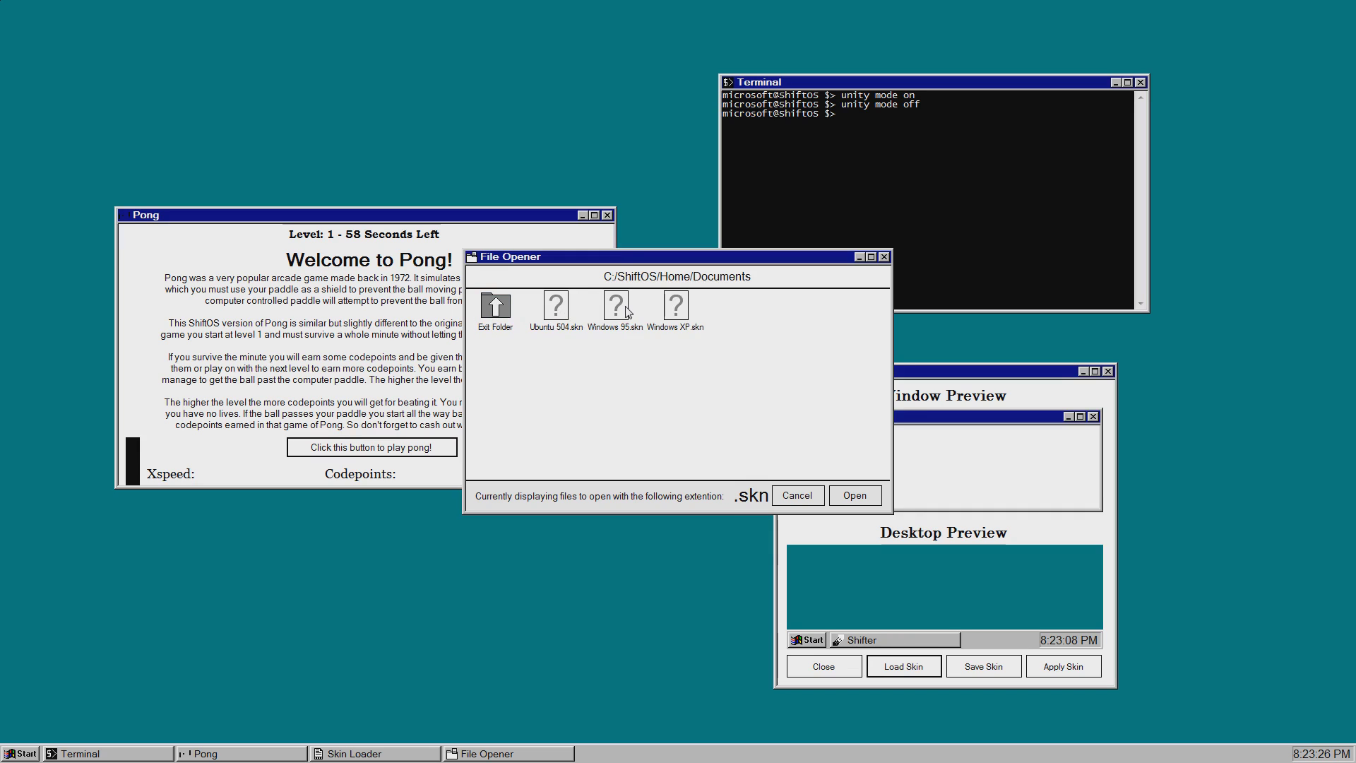
pyautogui.click(670, 315)
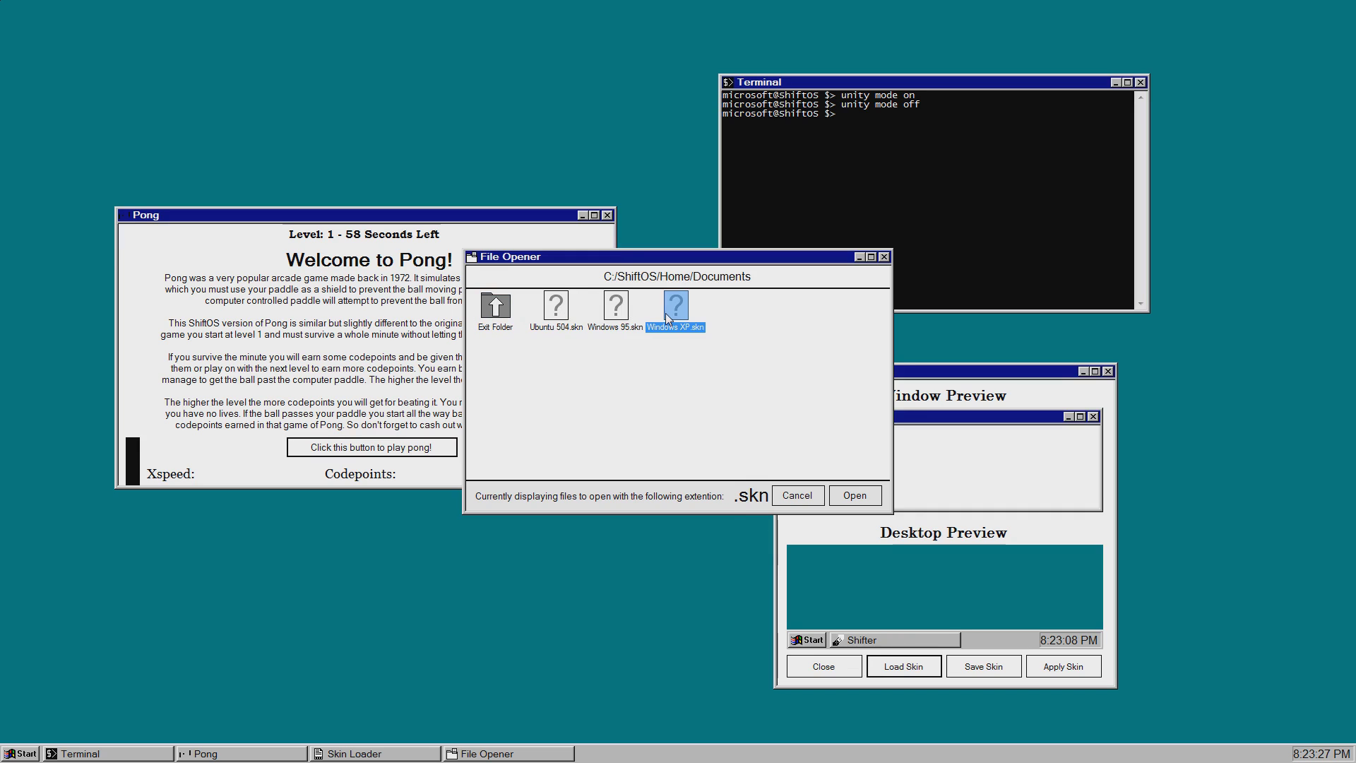
pyautogui.click(868, 496)
pyautogui.click(1064, 666)
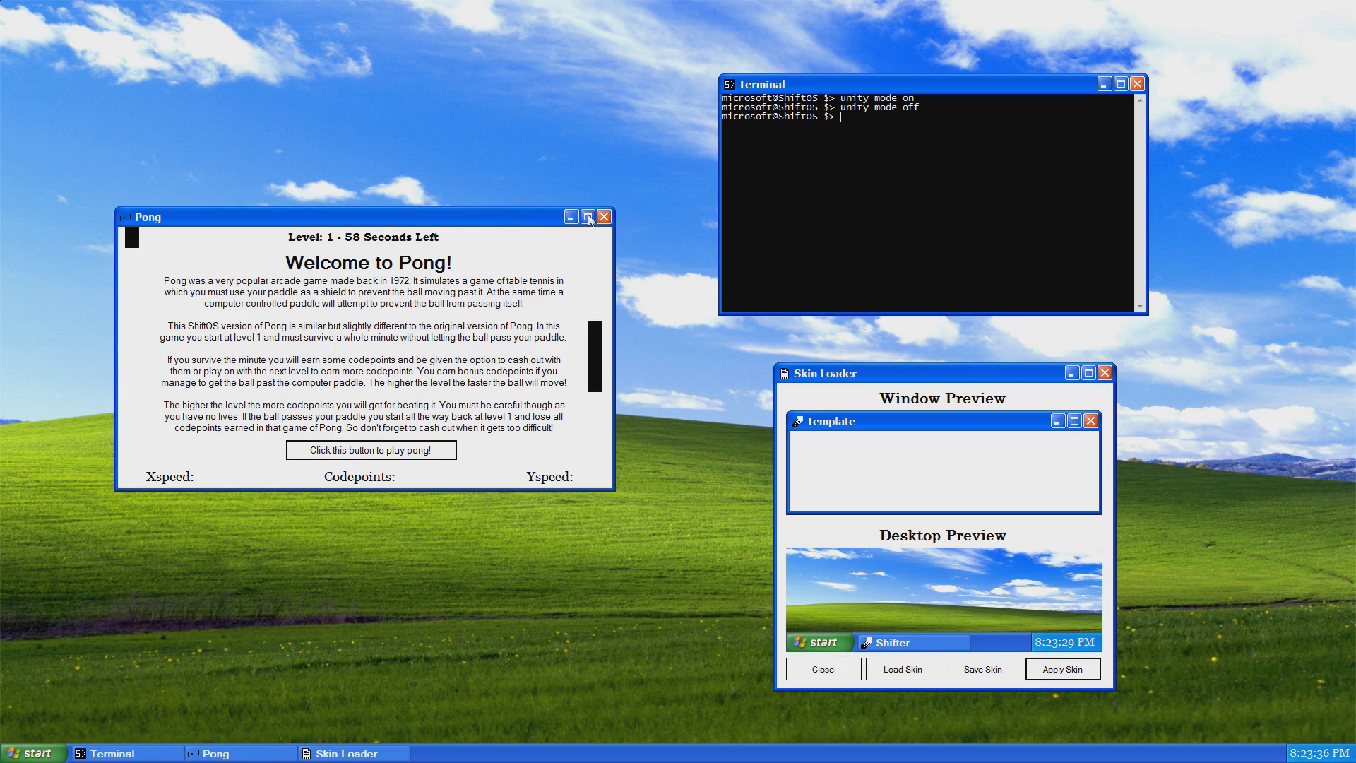
# Move Pong up-right and the Terminal further right, then type 'y mode on' in Terminal
pyautogui.moveTo(552, 219); pyautogui.dragTo(602, 153)
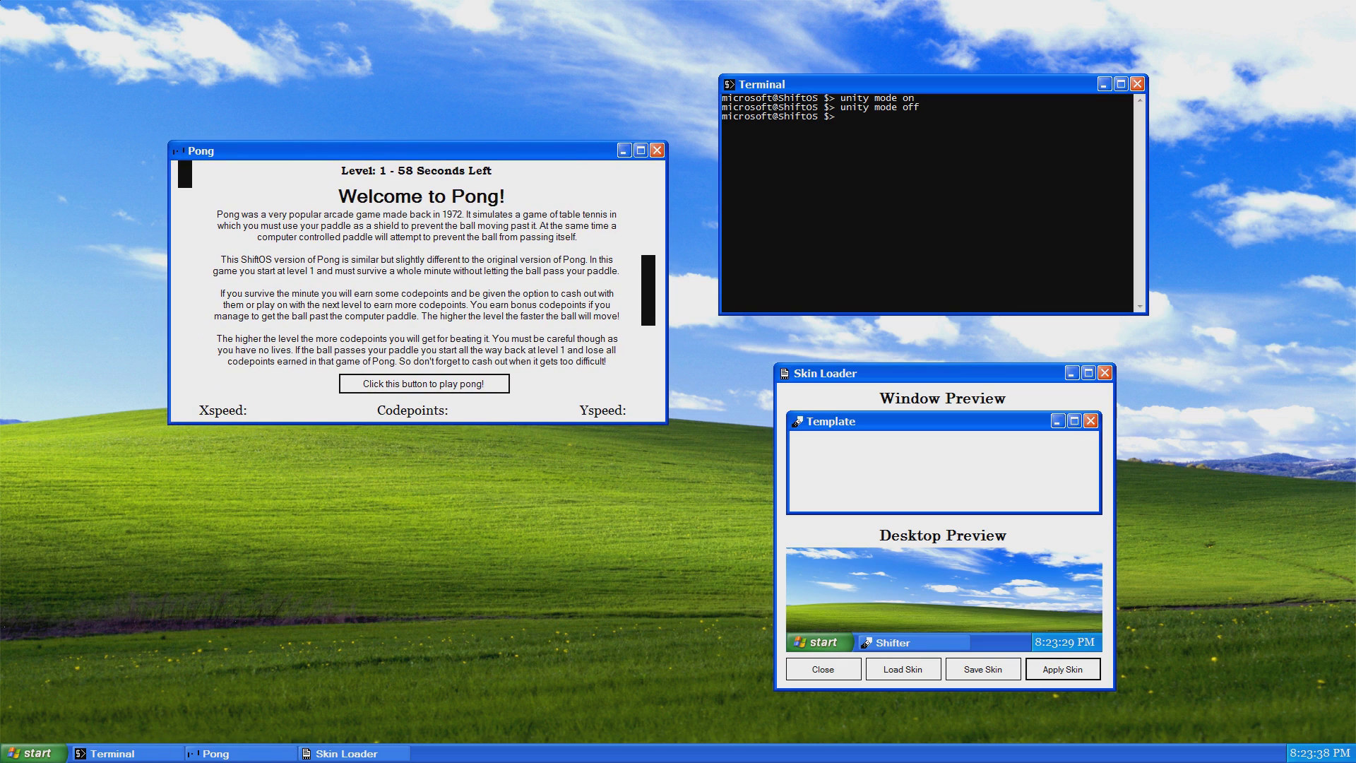
pyautogui.moveTo(1002, 82); pyautogui.dragTo(1126, 79)
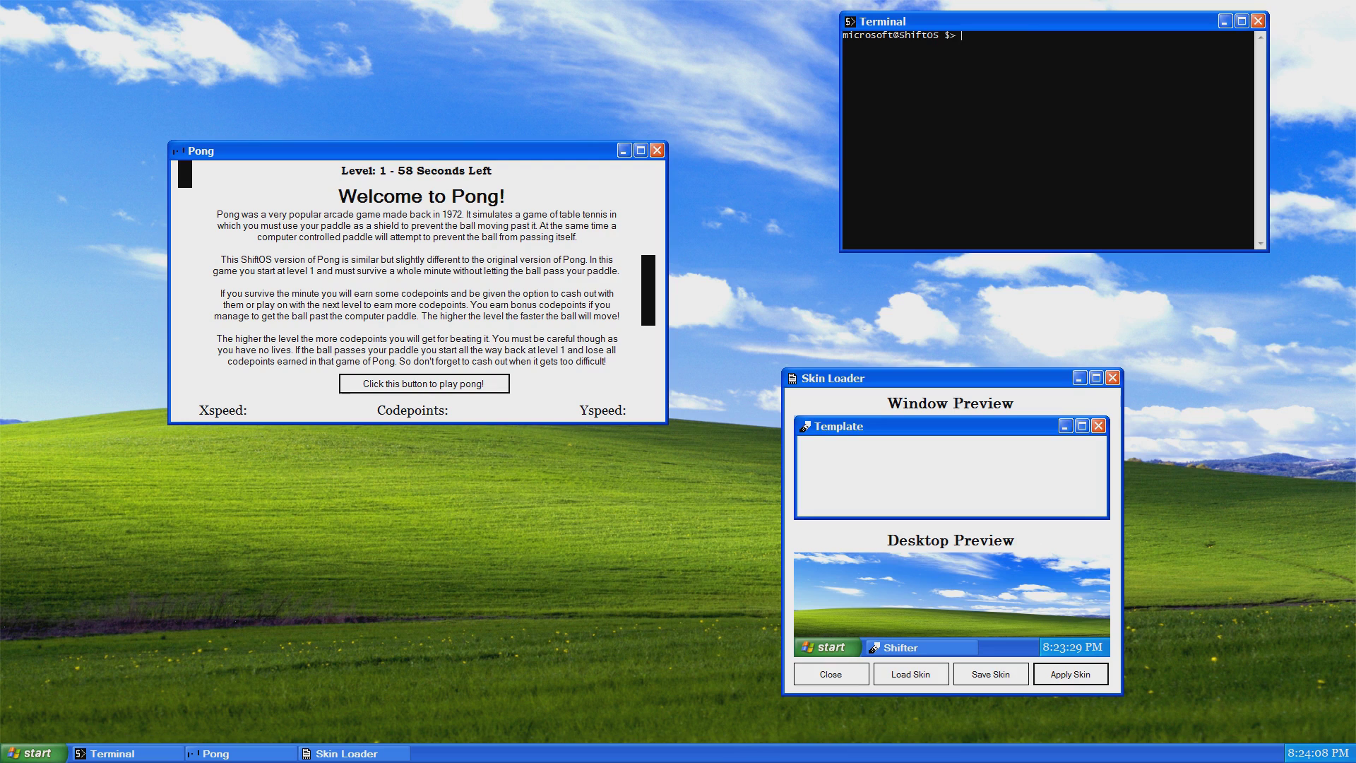
pyautogui.write('y mode on')
# Run the unity mode on command, nudge the Terminal, and bring VMware Workstation forward
pyautogui.press('Return')
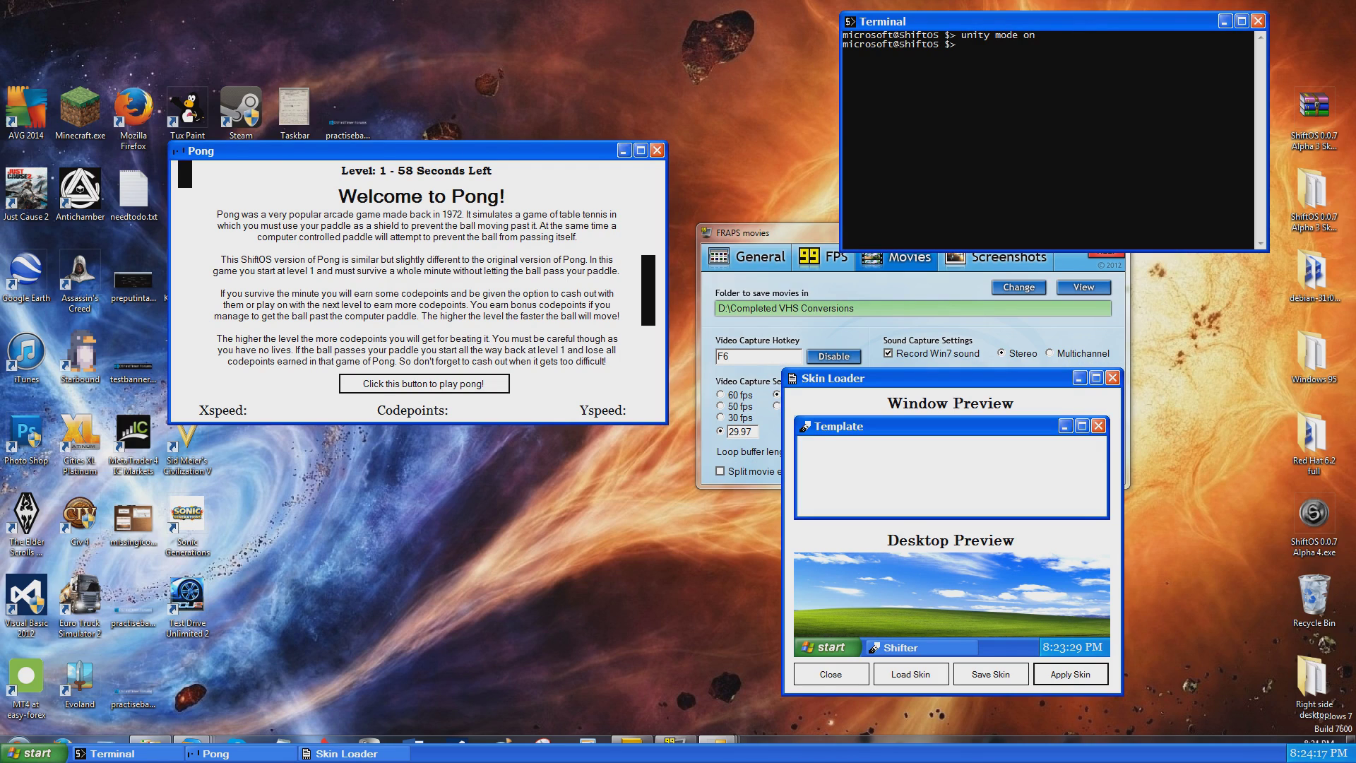
pyautogui.moveTo(1081, 25); pyautogui.dragTo(1059, 51)
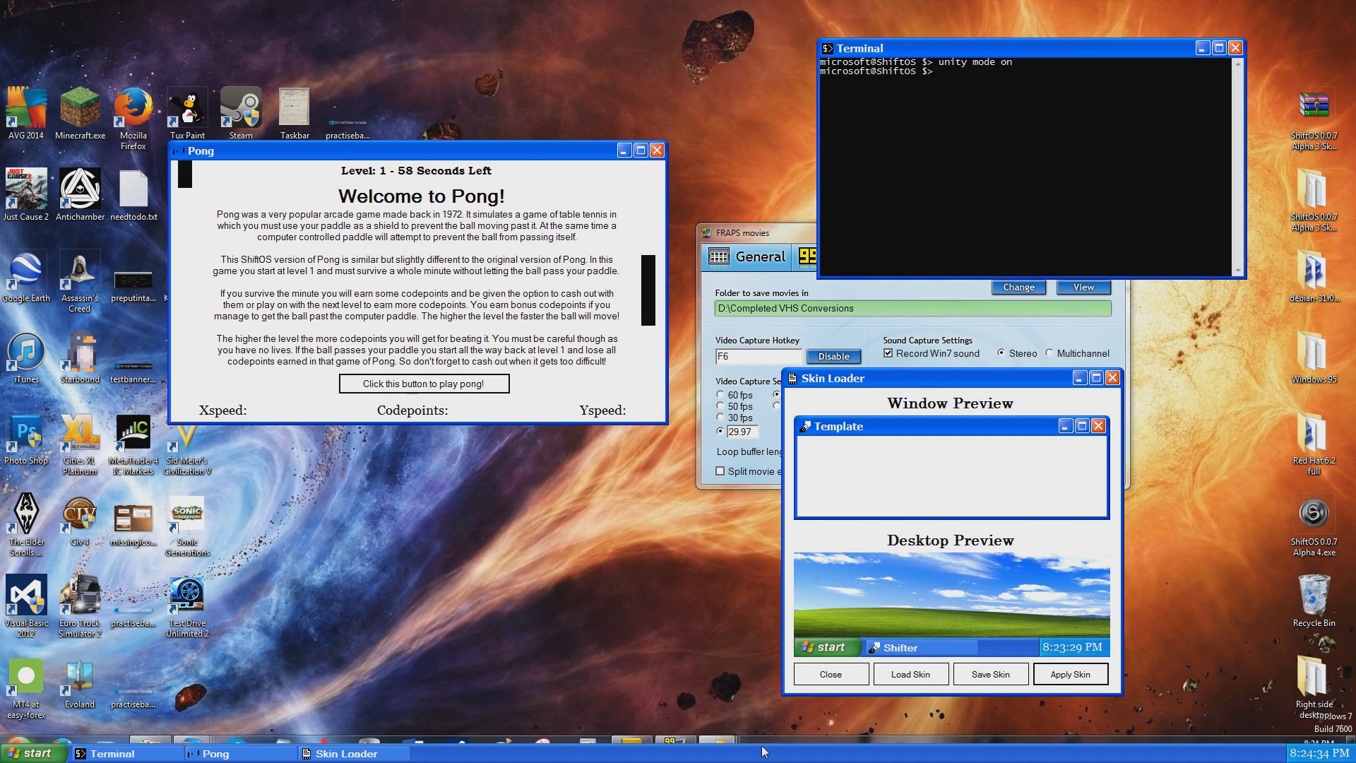
pyautogui.click(719, 749)
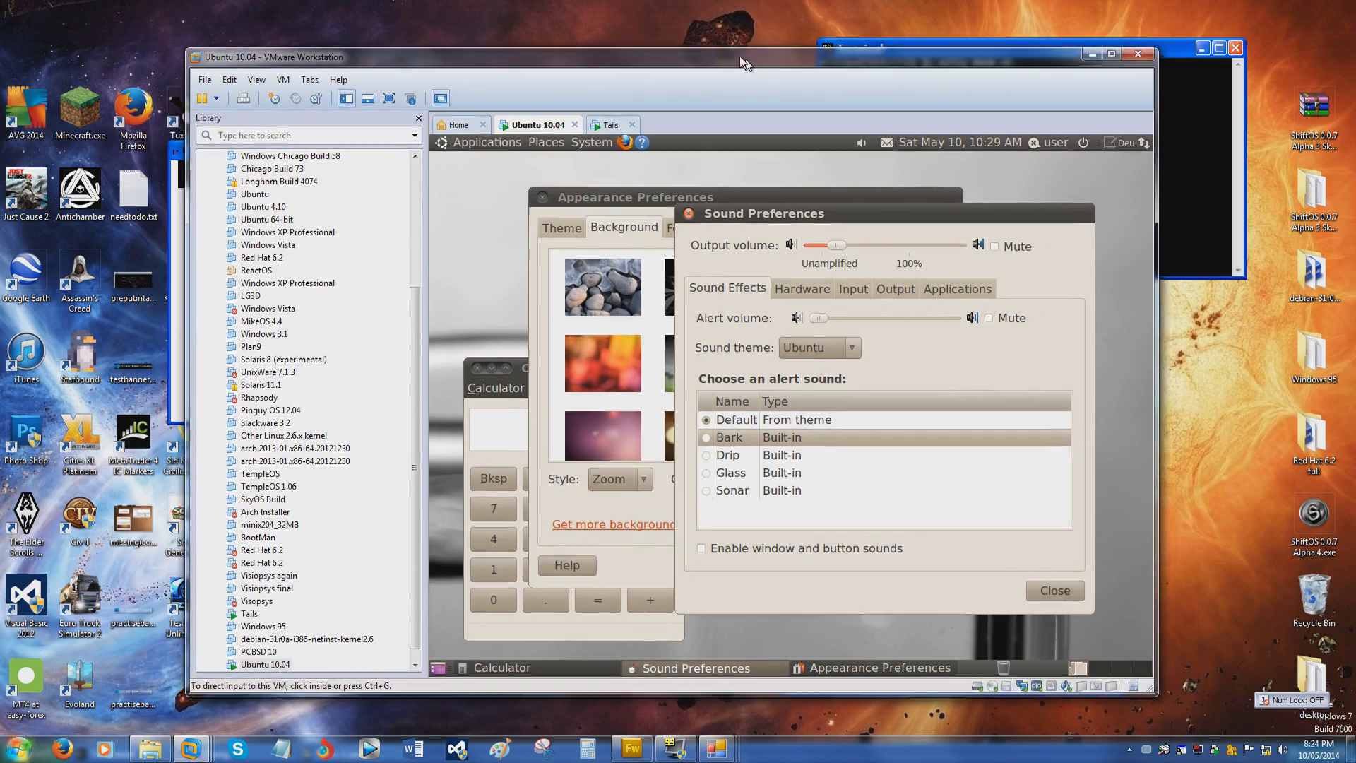
# Switch to the Tails virtual machine and position its Scribus window
pyautogui.moveTo(740, 57); pyautogui.dragTo(682, 45)
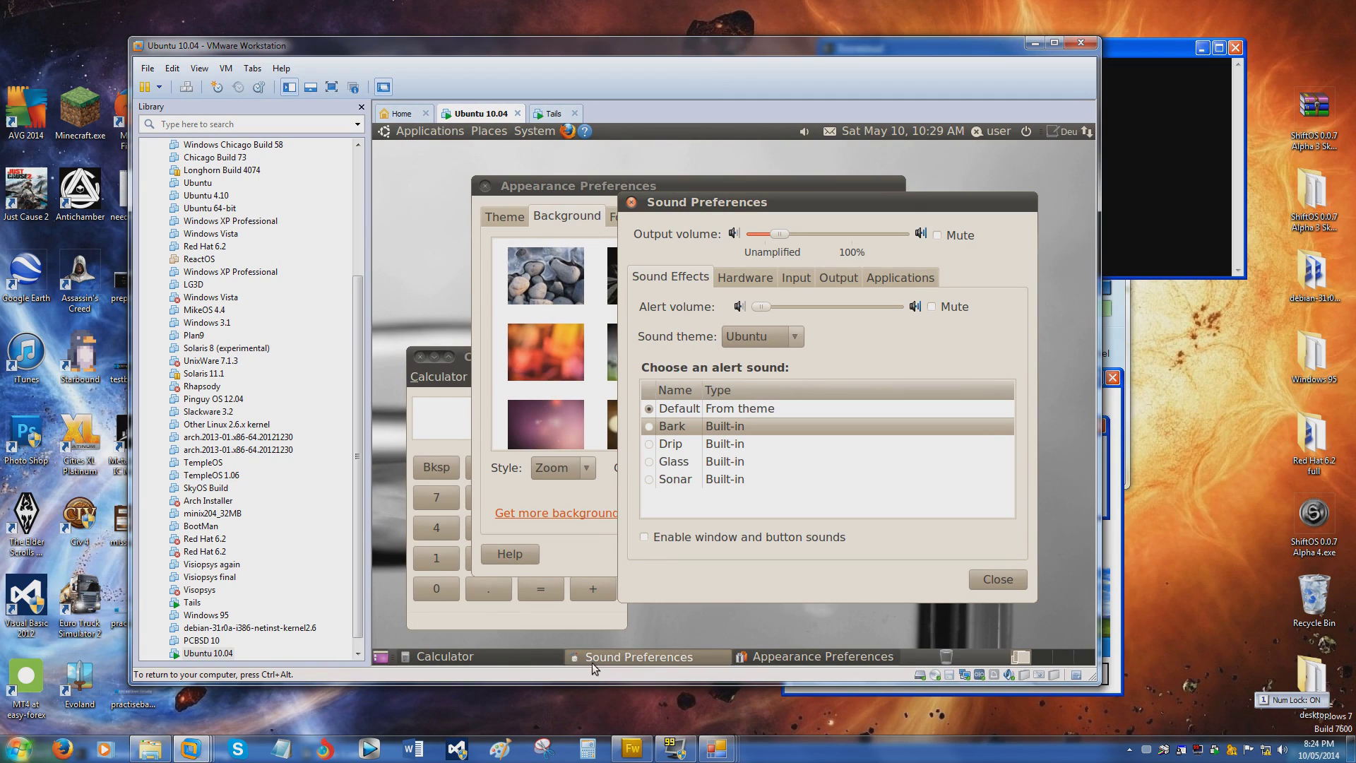
pyautogui.moveTo(722, 201); pyautogui.dragTo(733, 202)
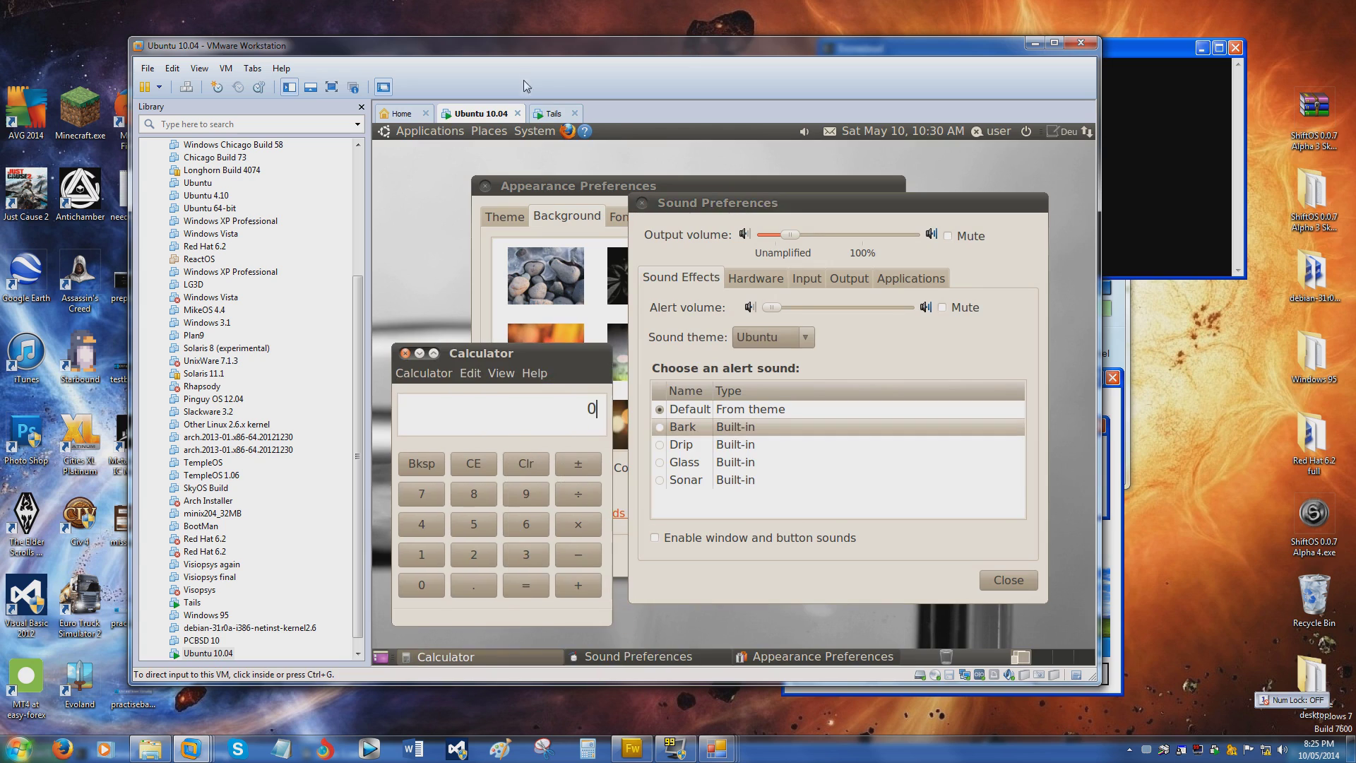
pyautogui.click(553, 113)
pyautogui.moveTo(675, 220)
pyautogui.mouseDown()
pyautogui.moveTo(663, 207)
pyautogui.moveTo(685, 216)
pyautogui.mouseUp()
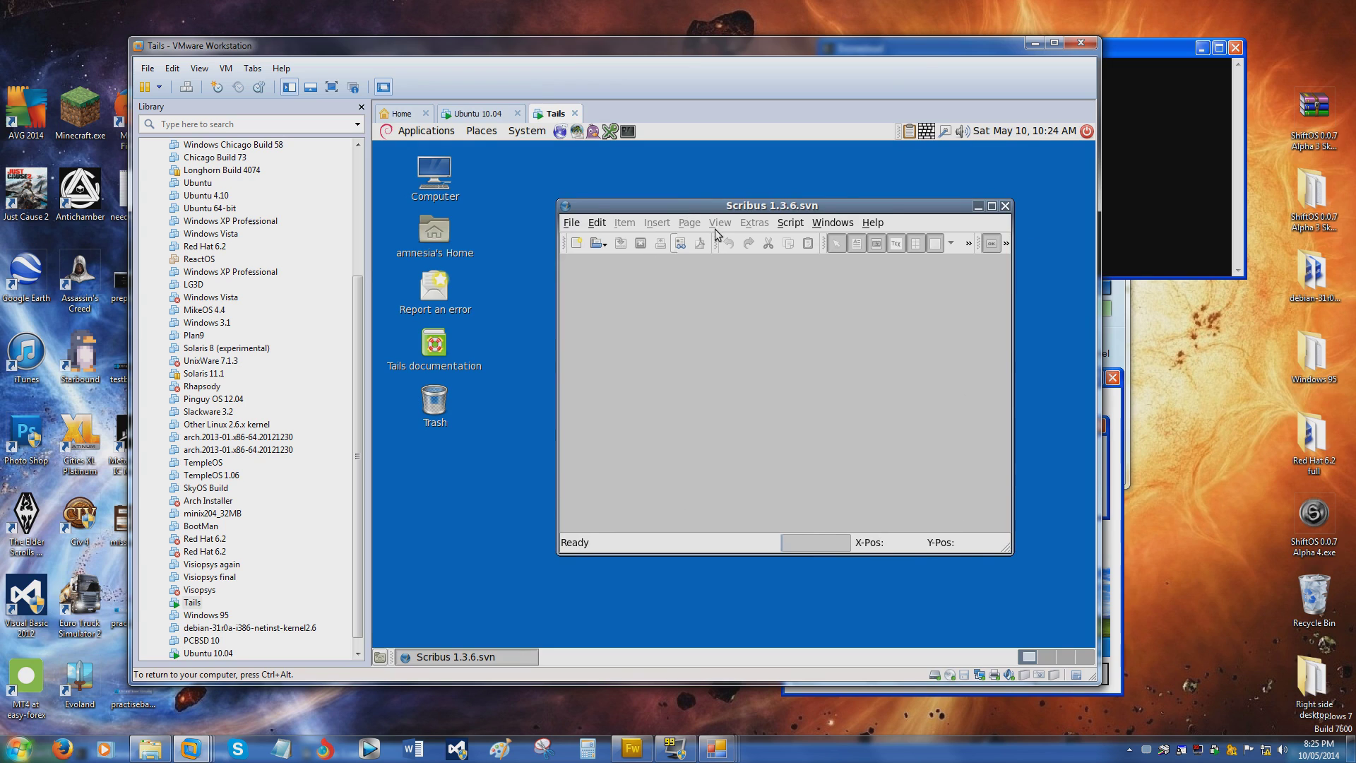
pyautogui.click(461, 114)
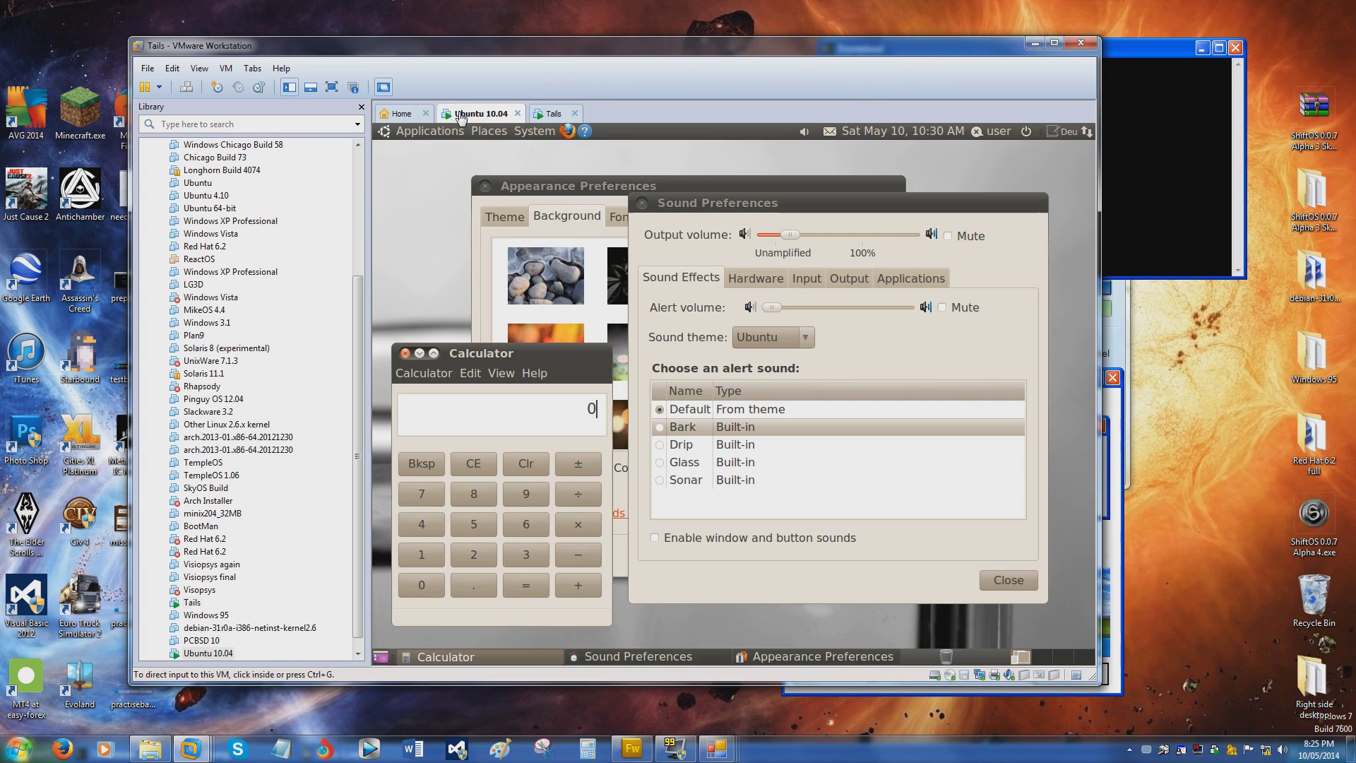
pyautogui.click(550, 113)
pyautogui.moveTo(829, 211); pyautogui.dragTo(805, 228)
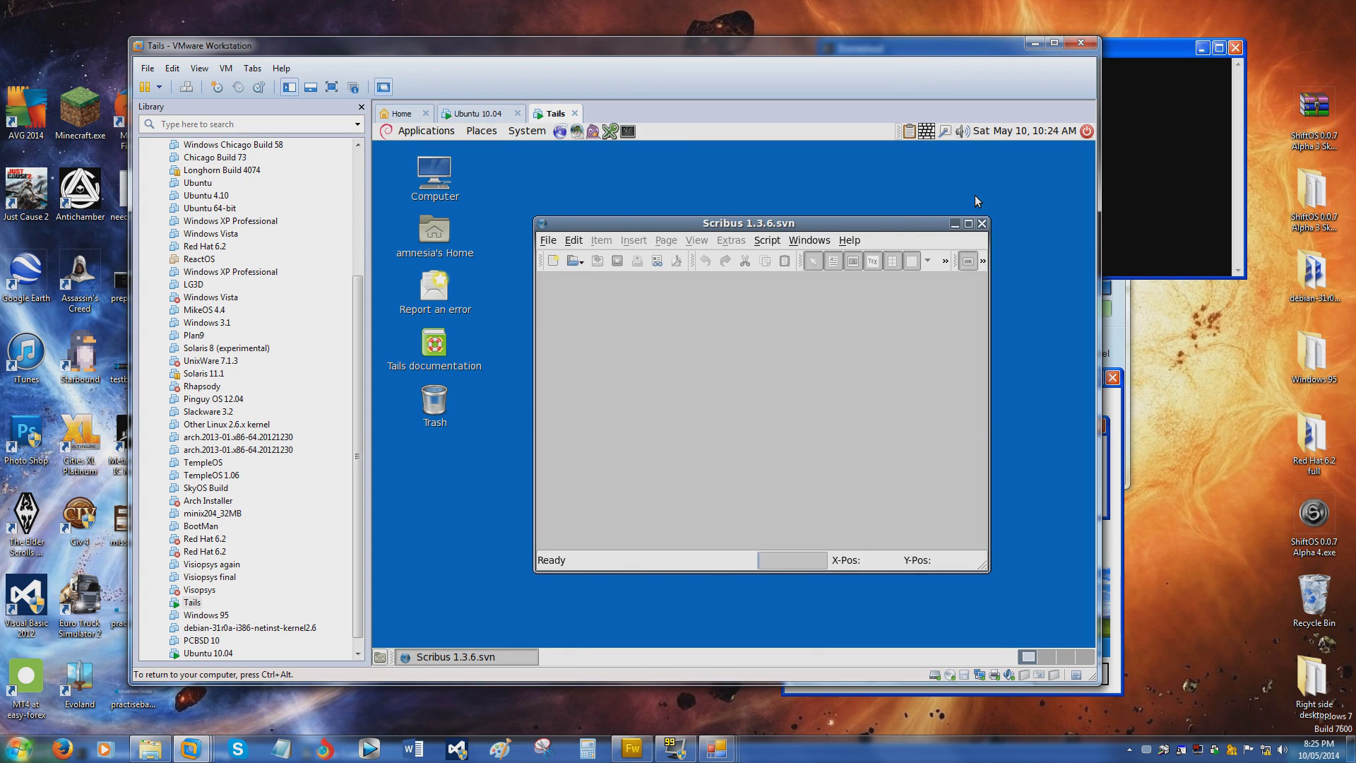
# Capture the Tails guest's screen with VM > Capture Screen
pyautogui.click(148, 69)
pyautogui.click(226, 69)
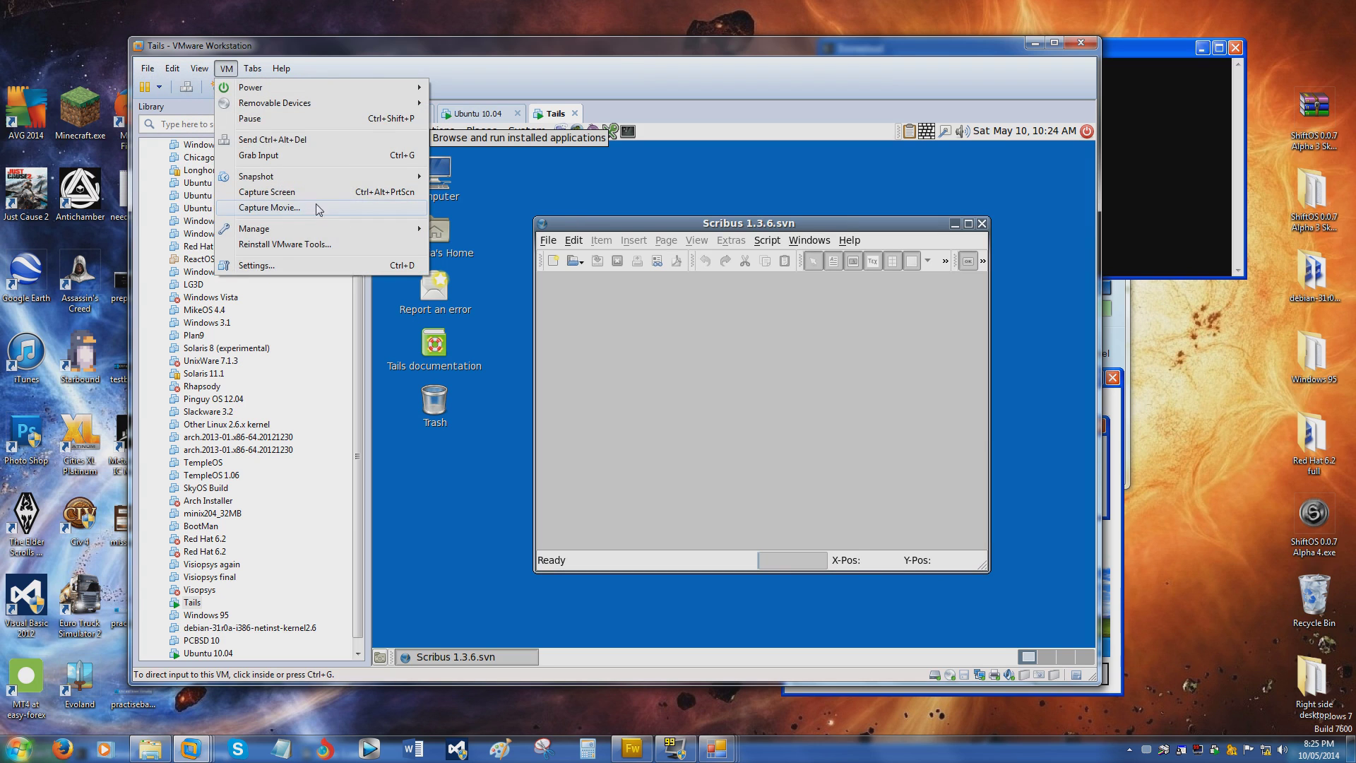
pyautogui.click(311, 192)
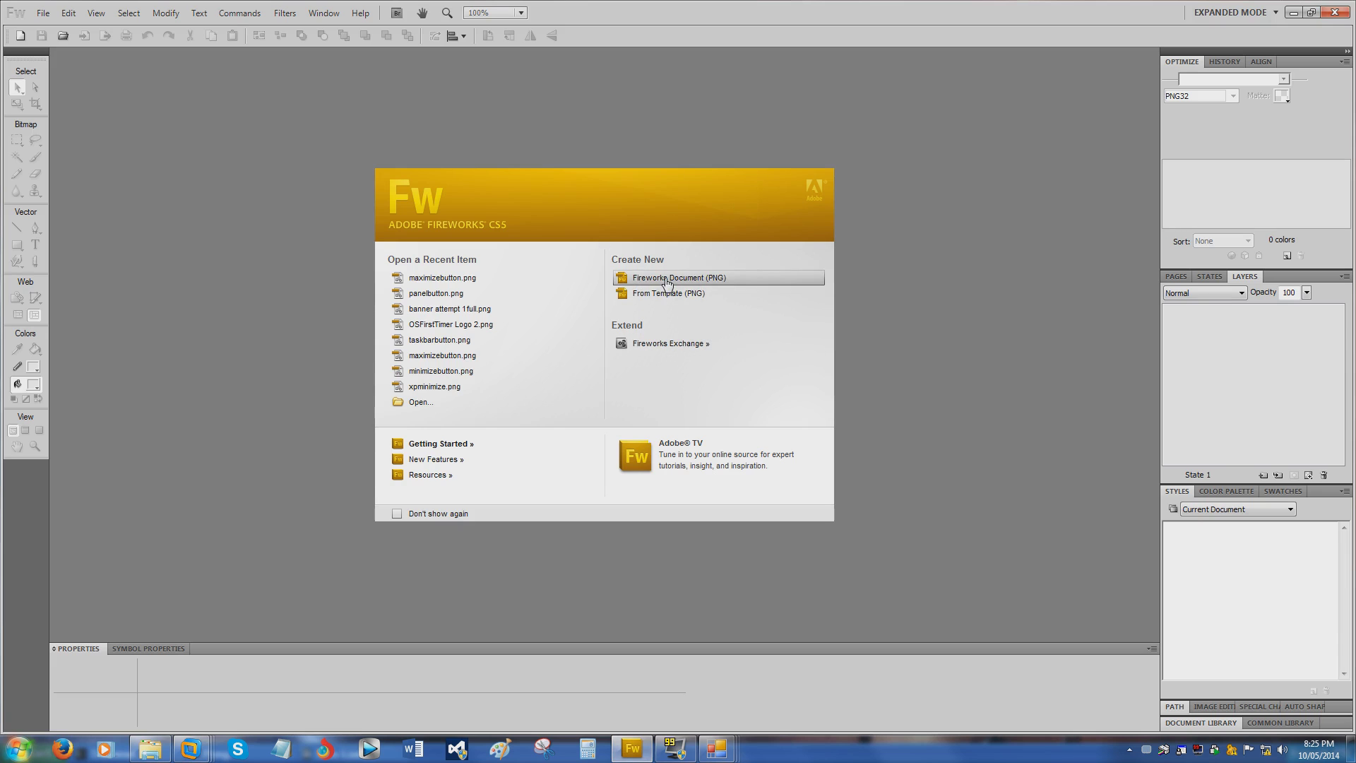
# Create a new 1024×768 Fireworks document and paste the Tails screenshot into it
pyautogui.click(667, 281)
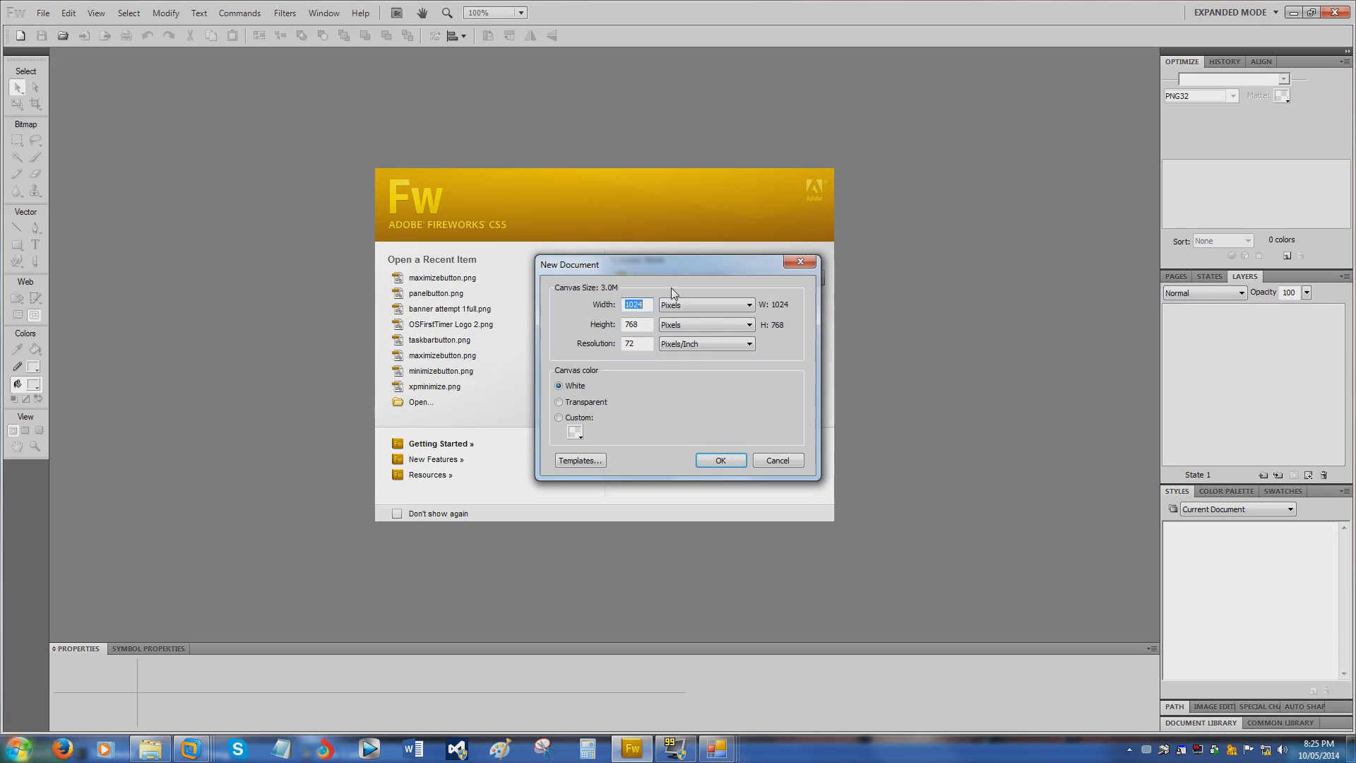
pyautogui.click(721, 460)
pyautogui.hotkey('ctrl', 'v')
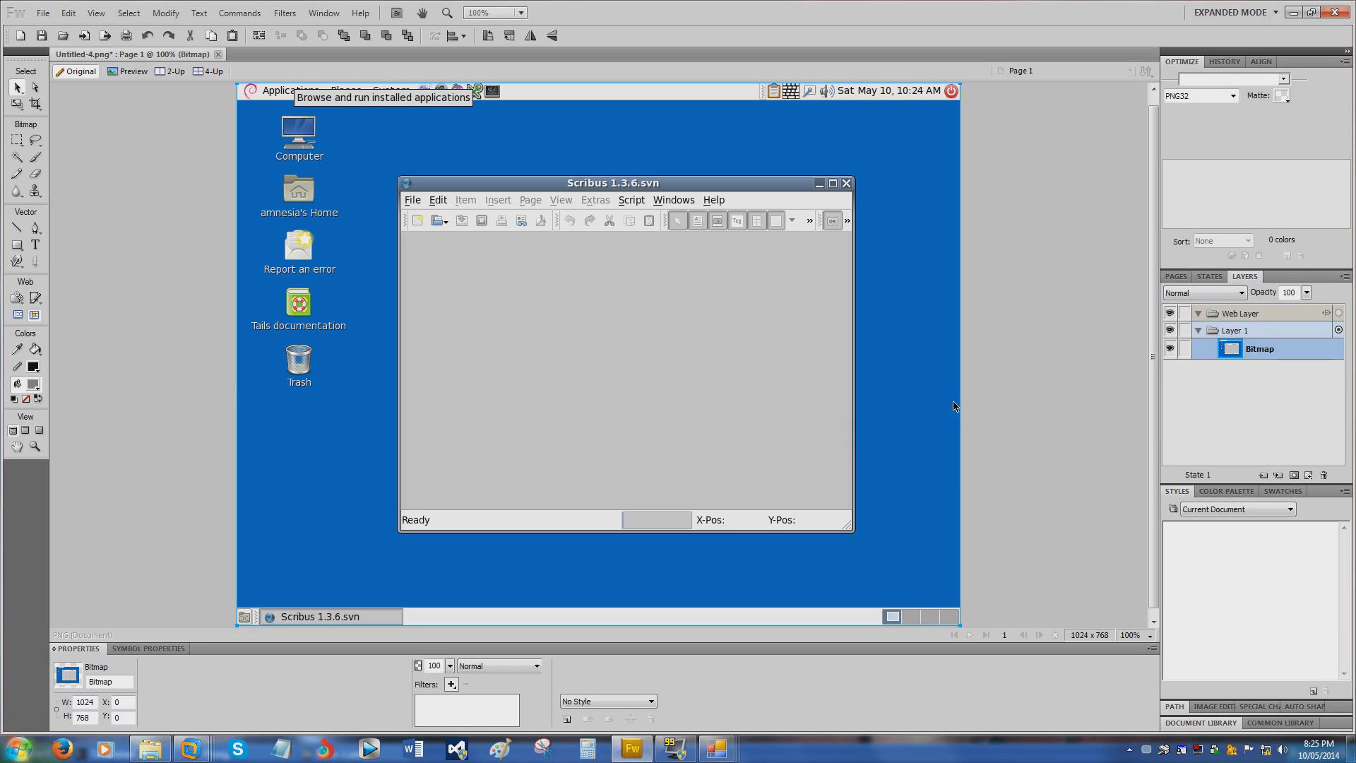
pyautogui.click(1083, 320)
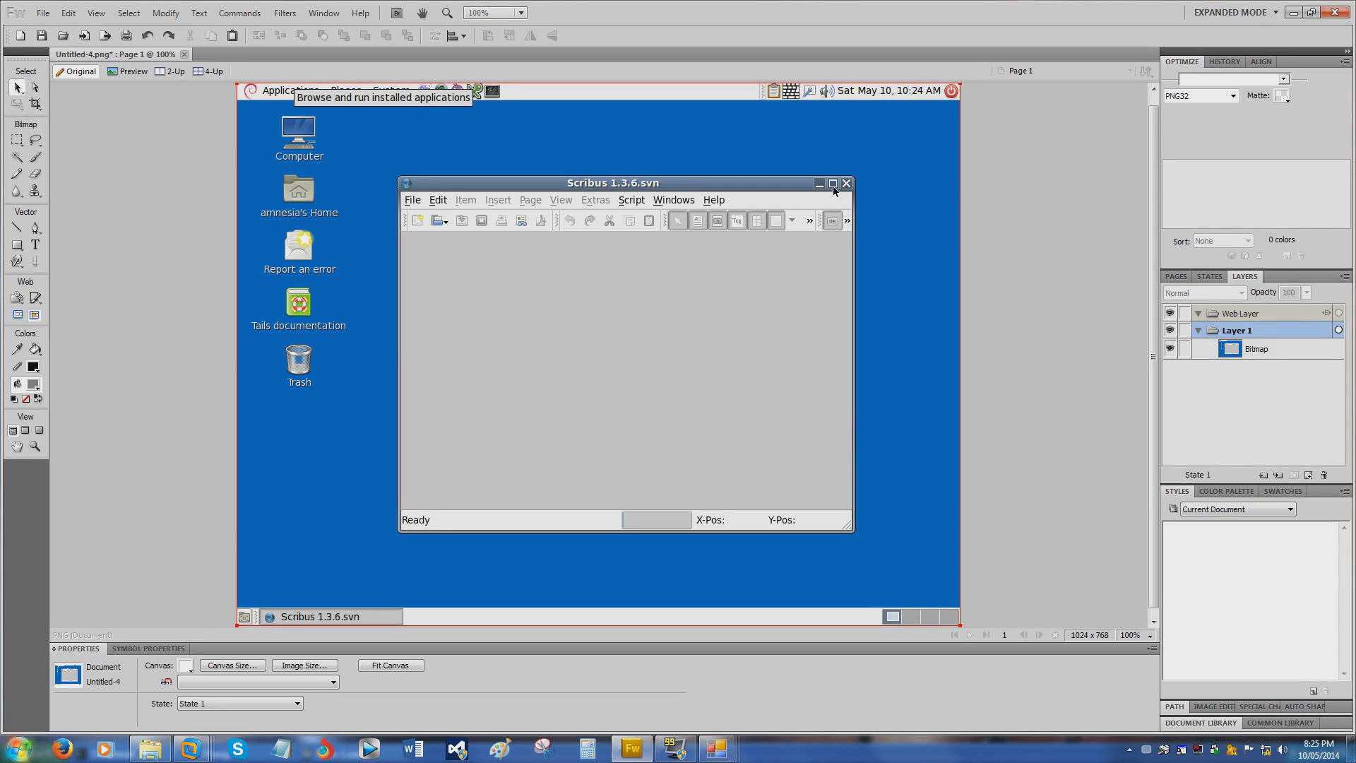
# Zoom the canvas to 600% and scroll to the Scribus title bar
pyautogui.hotkey('ctrl', '=')
pyautogui.hotkey('ctrl', '=')
pyautogui.hotkey('ctrl', '=')
pyautogui.hotkey('ctrl', '=')
pyautogui.hotkey('ctrl', '=')
pyautogui.scroll(10, 833, 185)
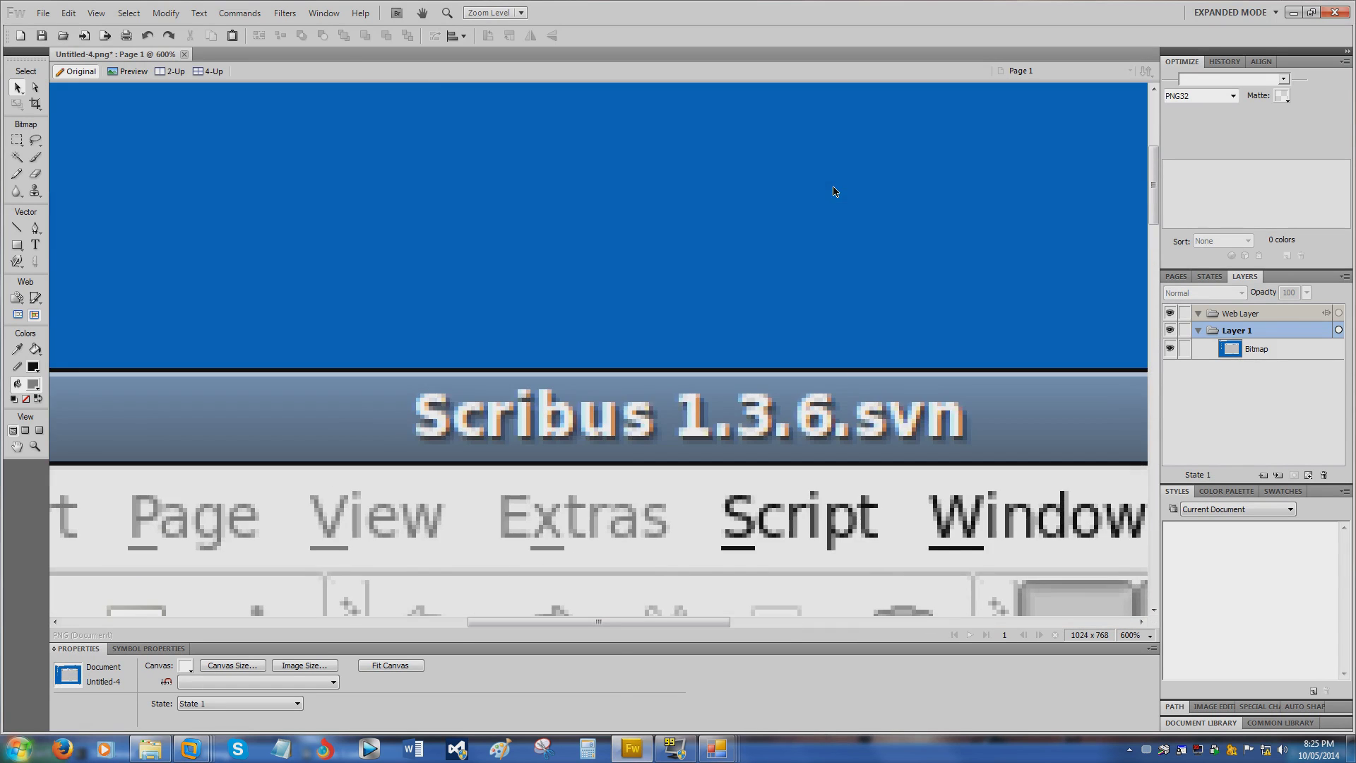
pyautogui.moveTo(628, 621); pyautogui.dragTo(426, 612)
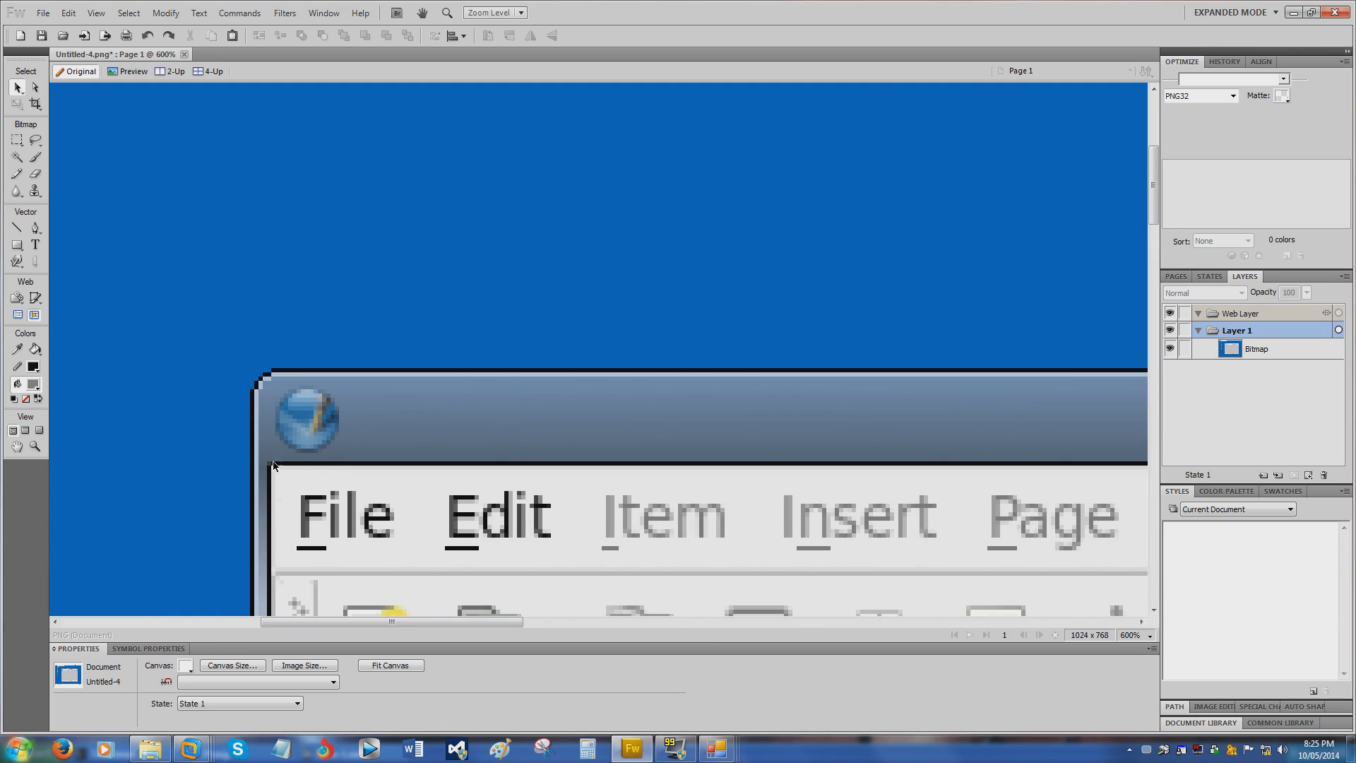
pyautogui.moveTo(292, 622); pyautogui.dragTo(824, 466)
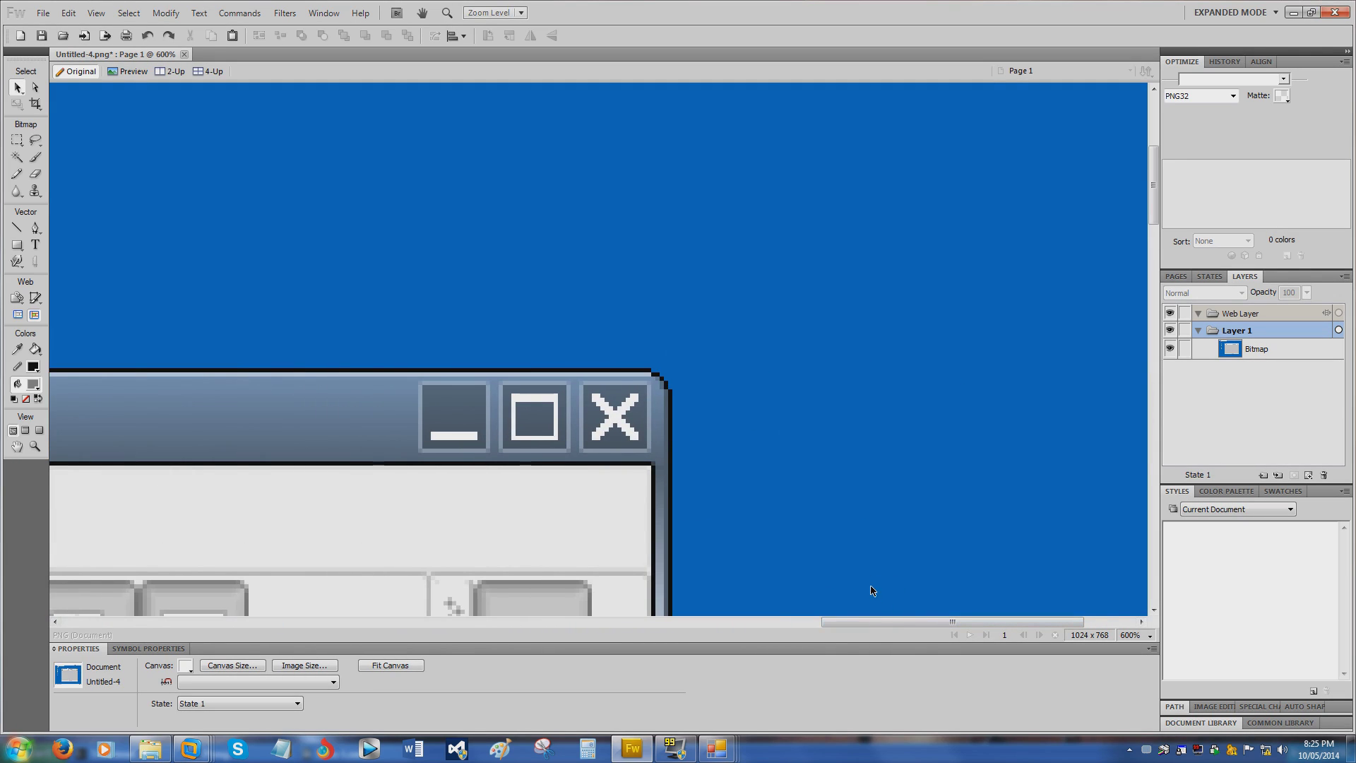
pyautogui.moveTo(852, 621); pyautogui.dragTo(820, 622)
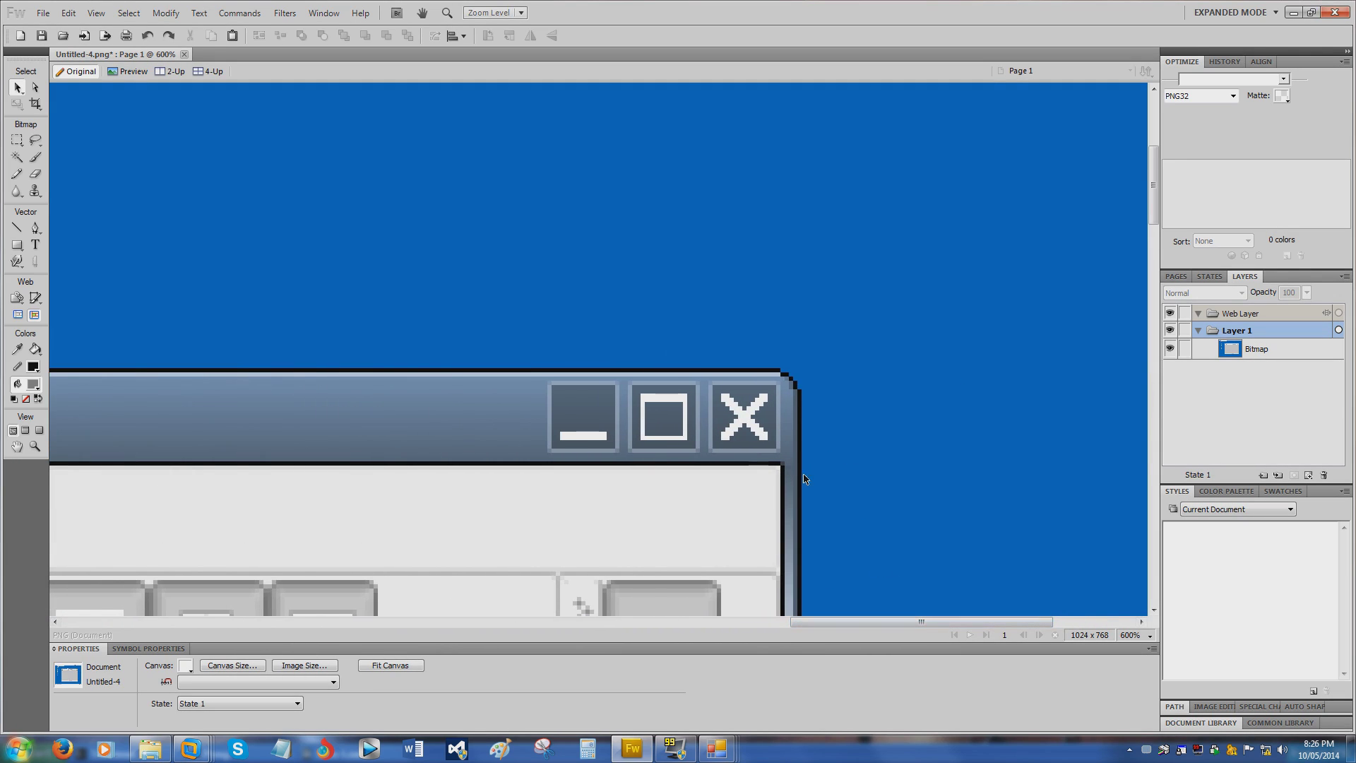
pyautogui.moveTo(885, 621); pyautogui.dragTo(836, 613)
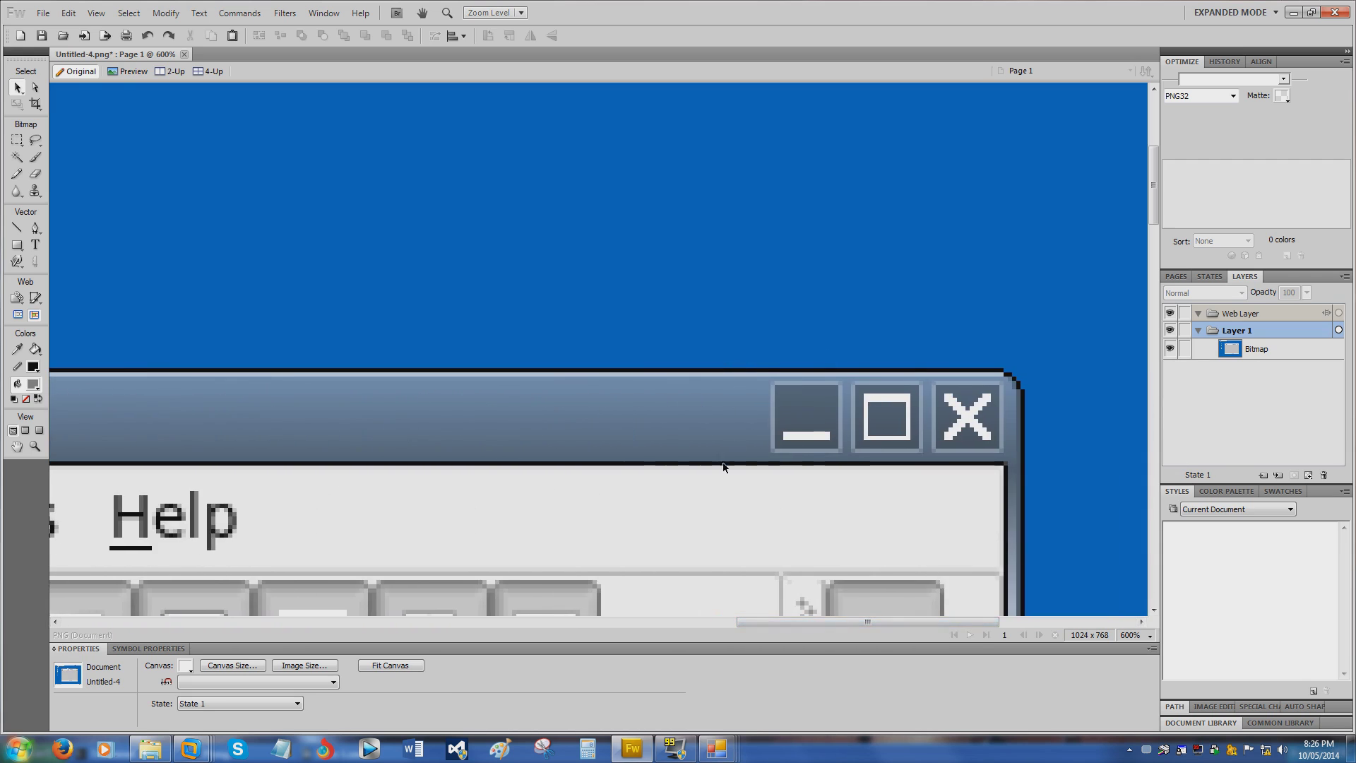
# Marquee a 5-pixel-wide slice of the Scribus title bar and copy it
pyautogui.click(17, 141)
pyautogui.moveTo(592, 369); pyautogui.dragTo(630, 465)
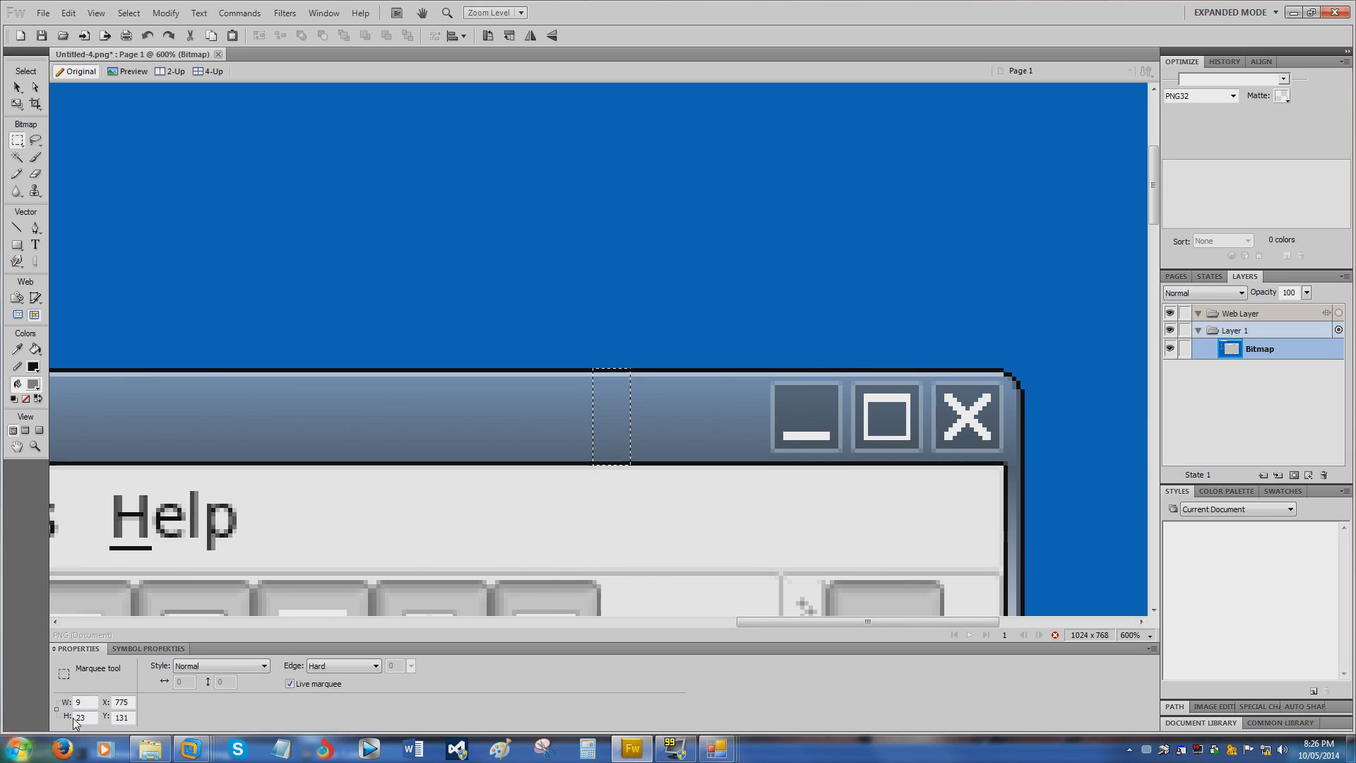
pyautogui.moveTo(563, 368); pyautogui.dragTo(584, 465)
pyautogui.press('Delete')
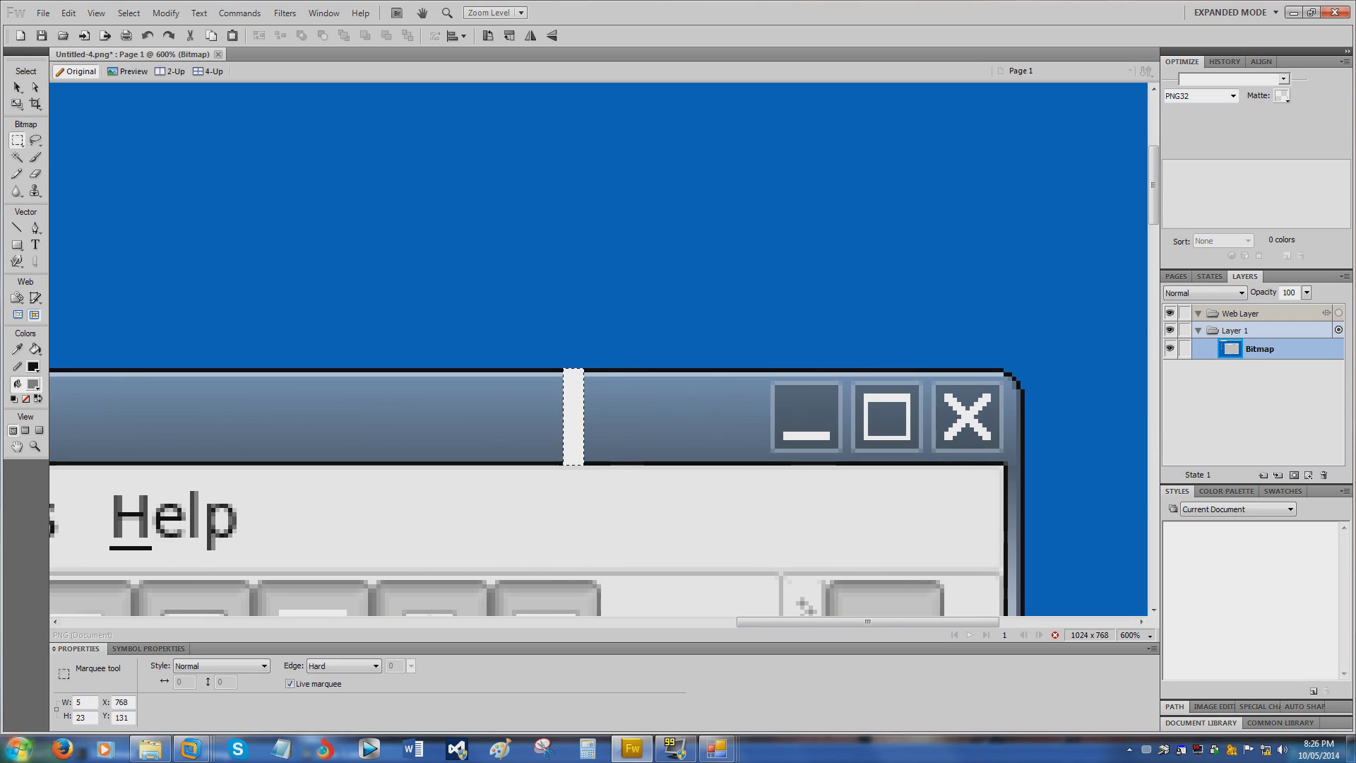
pyautogui.moveTo(777, 622); pyautogui.dragTo(286, 622)
pyautogui.hotkey('ctrl', 'd')
pyautogui.hotkey('ctrl', 'v')
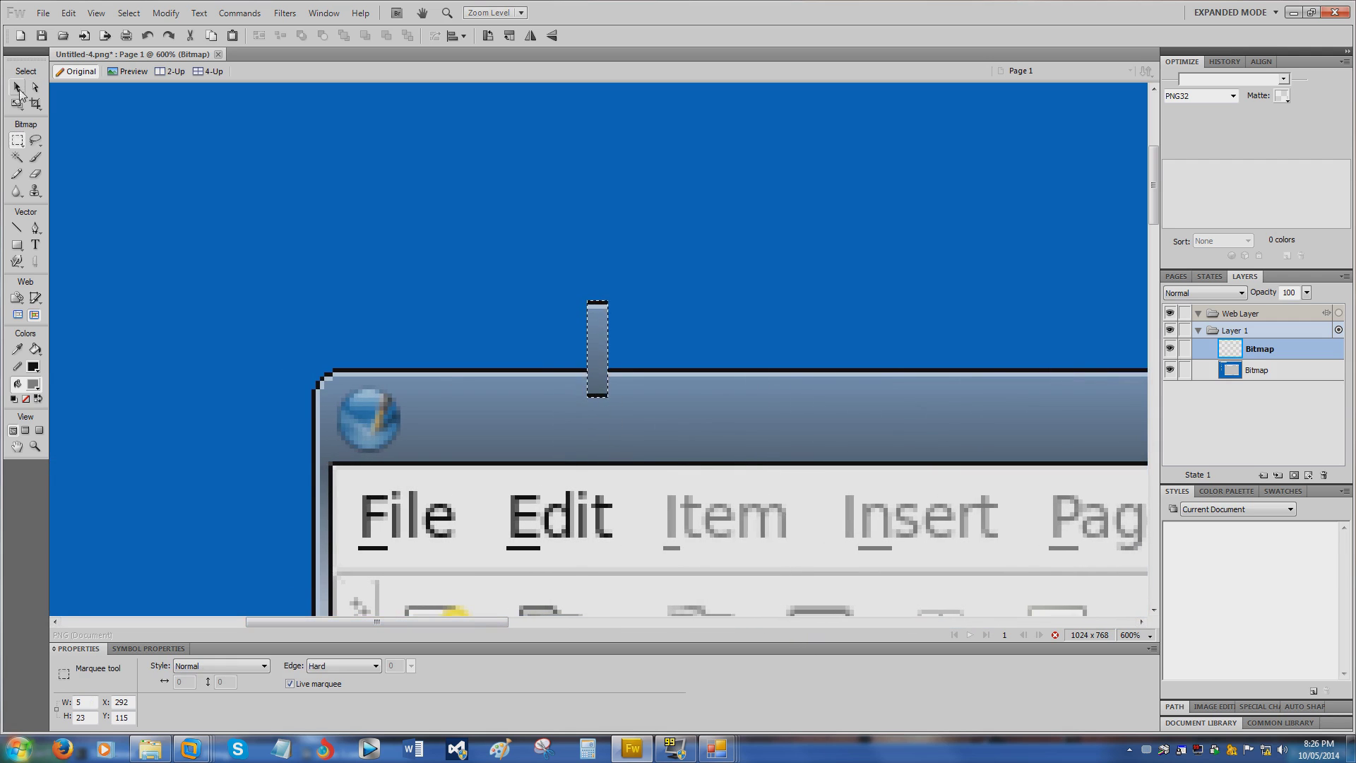
# Reposition the pasted strip, undo an accidental screenshot move, and cut the strip
pyautogui.press('v')
pyautogui.moveTo(589, 357); pyautogui.dragTo(509, 425)
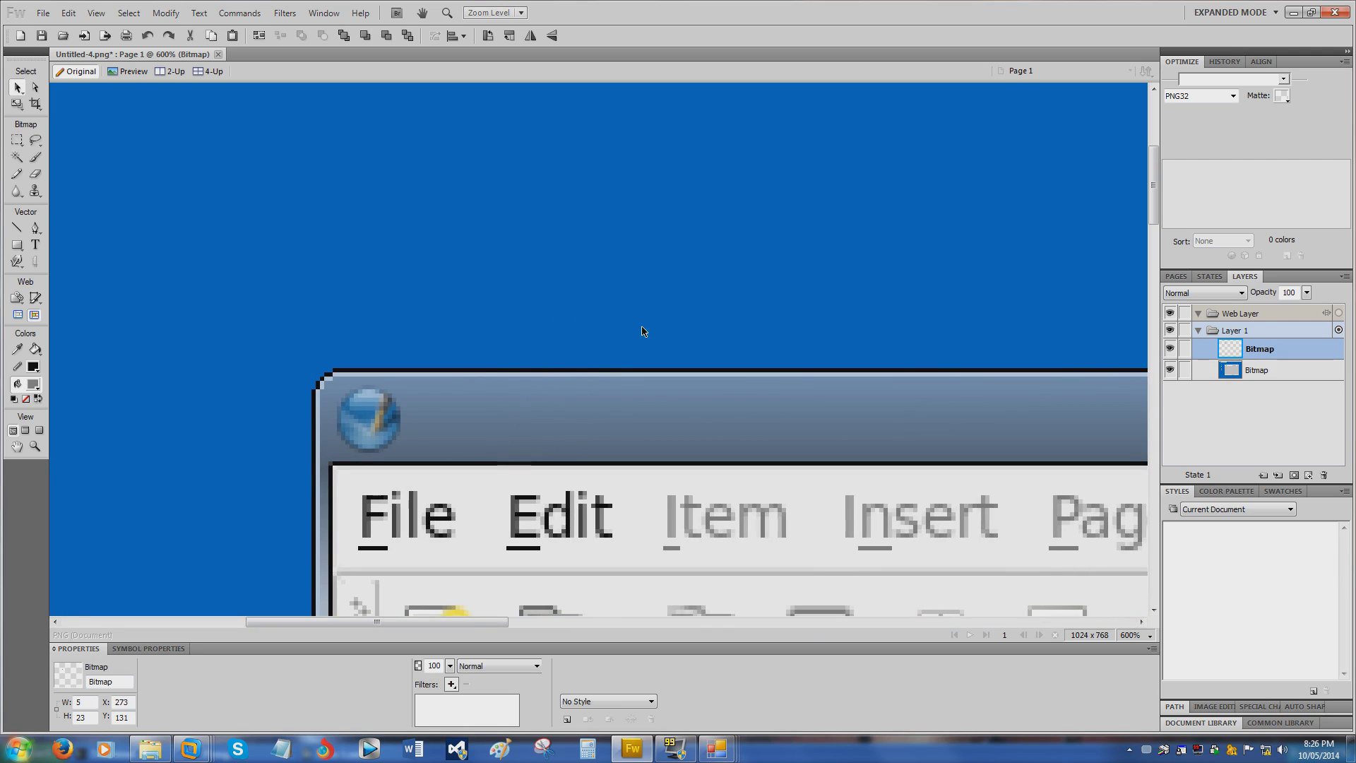
pyautogui.click(504, 429)
pyautogui.moveTo(514, 417); pyautogui.dragTo(531, 392)
pyautogui.hotkey('ctrl', 'z')
pyautogui.click(515, 411)
pyautogui.press('Delete')
# Create a new 5×23 document at clipboard size and zoom in on the strip
pyautogui.rightClick(477, 50)
pyautogui.click(545, 113)
pyautogui.click(721, 463)
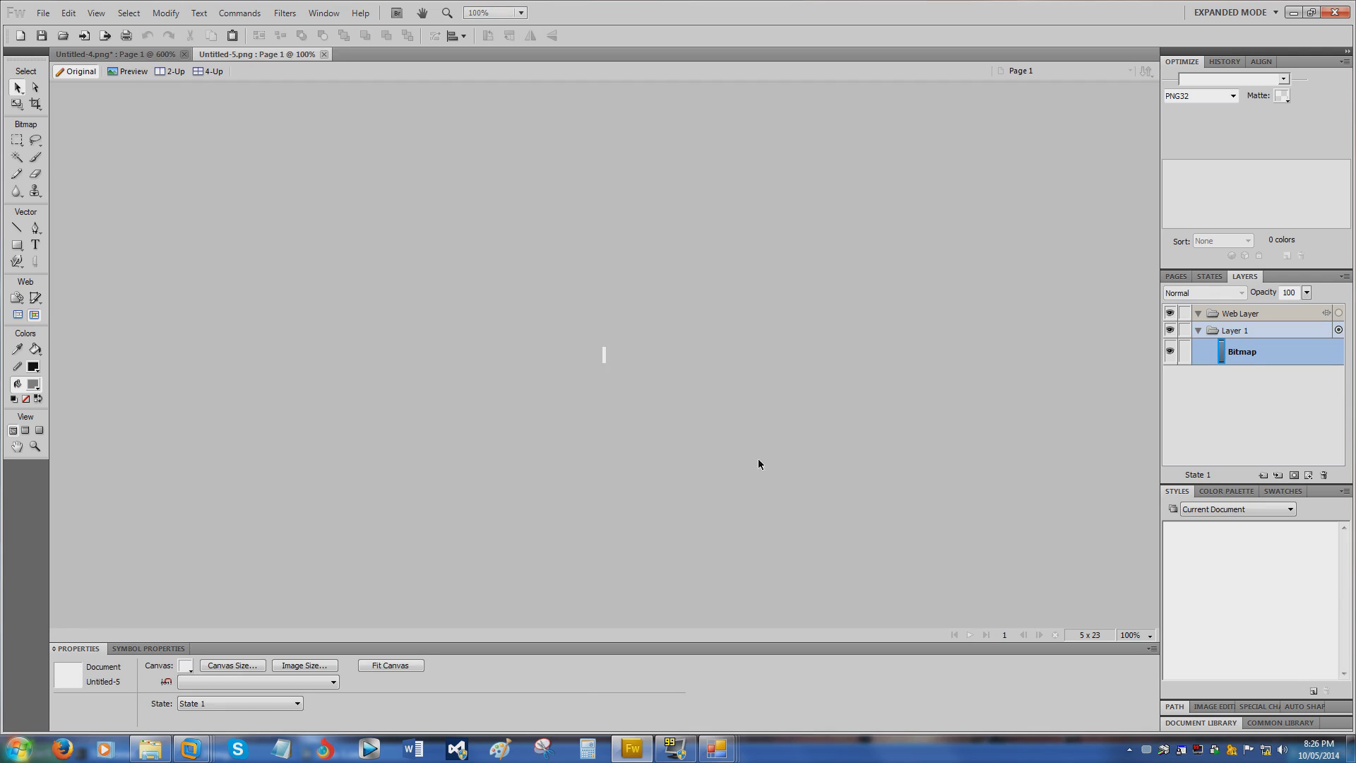
pyautogui.hotkey('ctrl', '0')
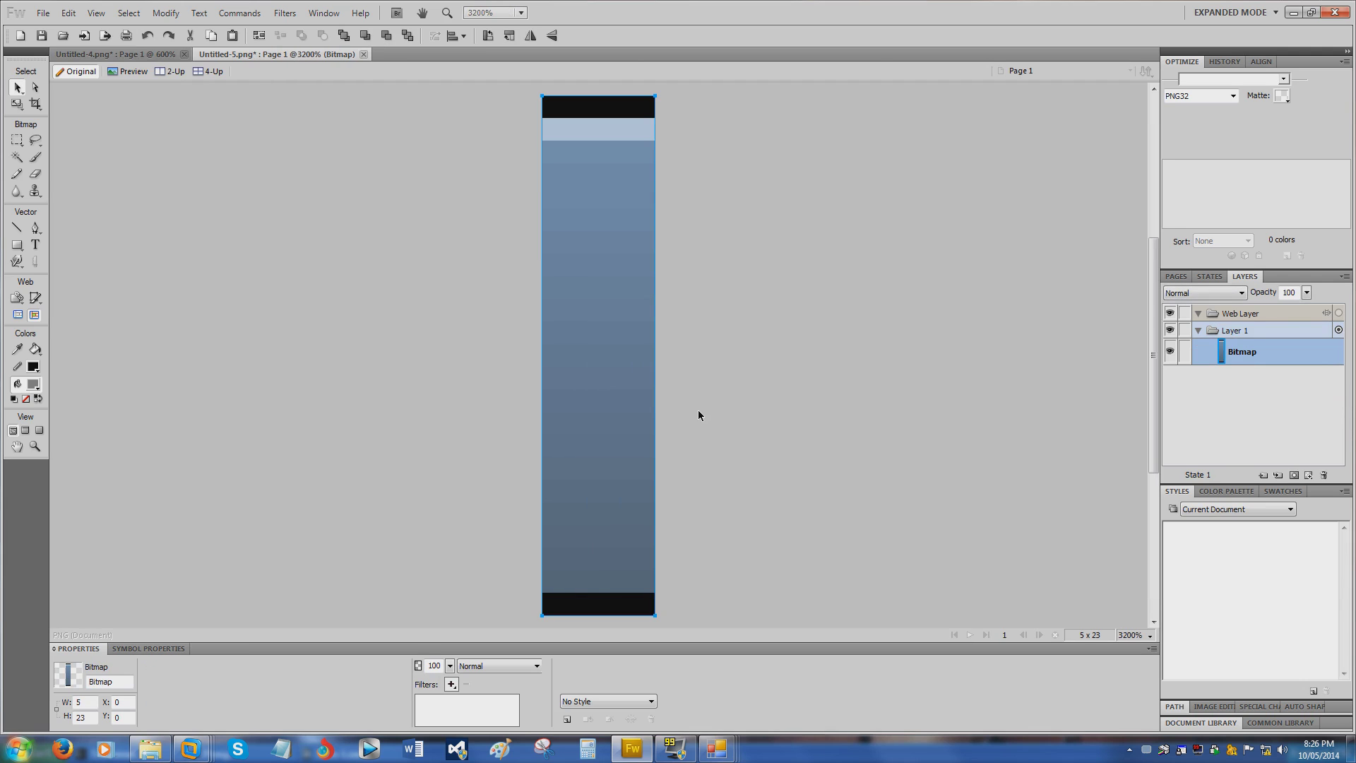
pyautogui.click(805, 381)
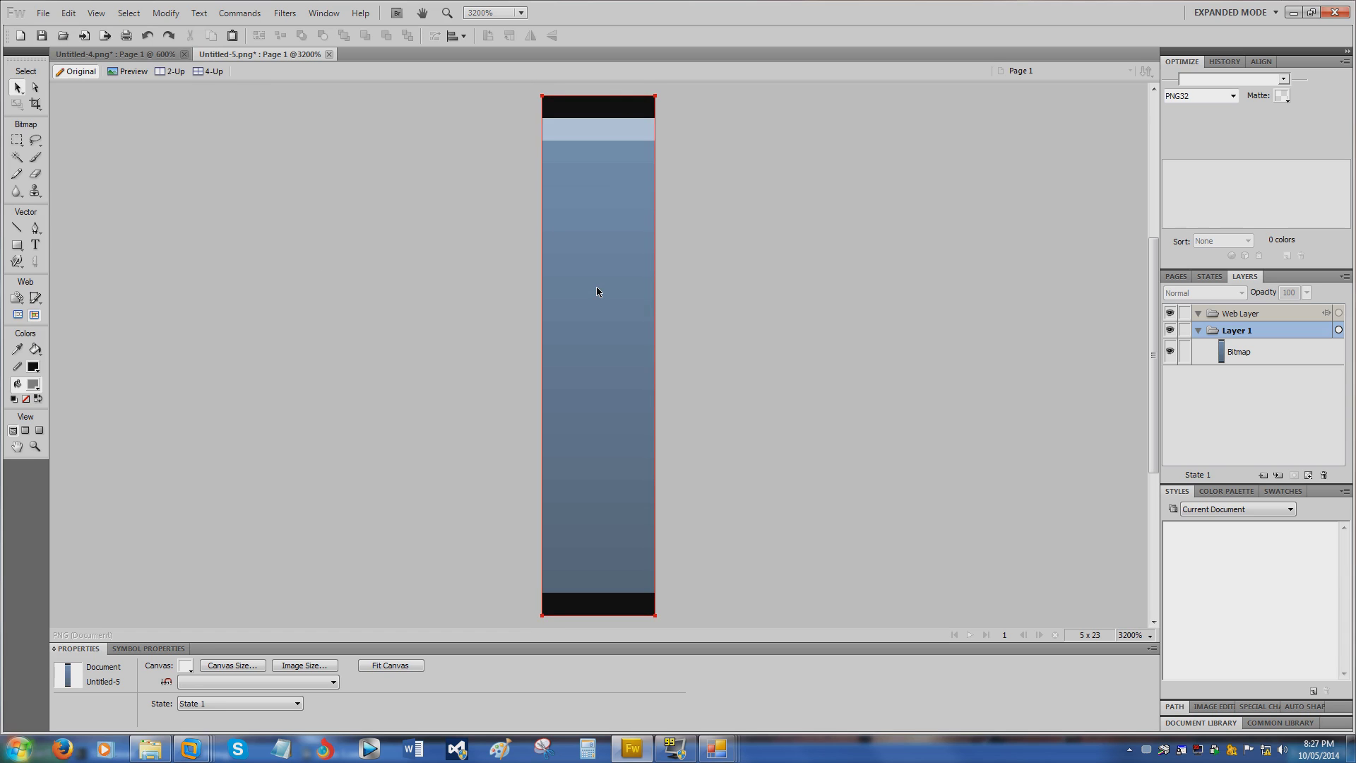
pyautogui.click(43, 13)
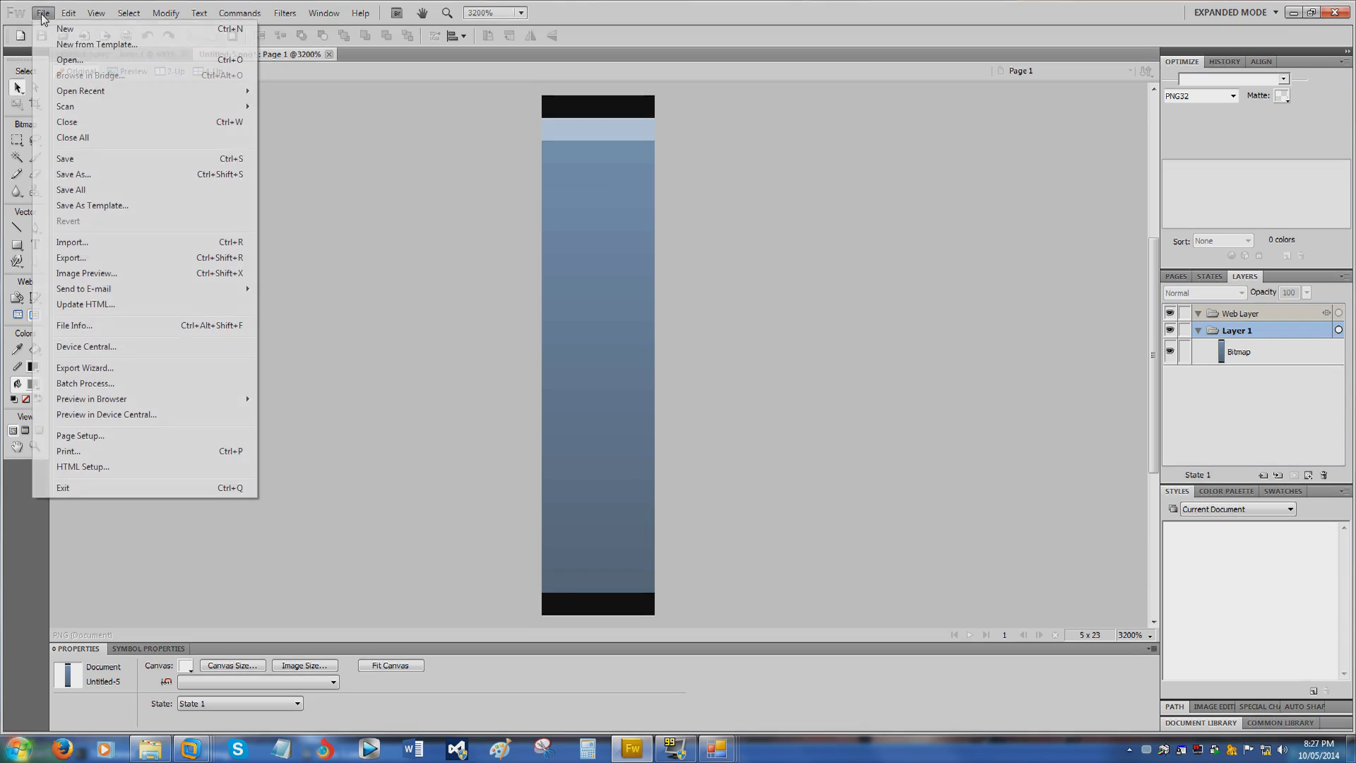
# Start Save As for the title-bar strip and browse to the ShiftOS Skins folder
pyautogui.click(117, 177)
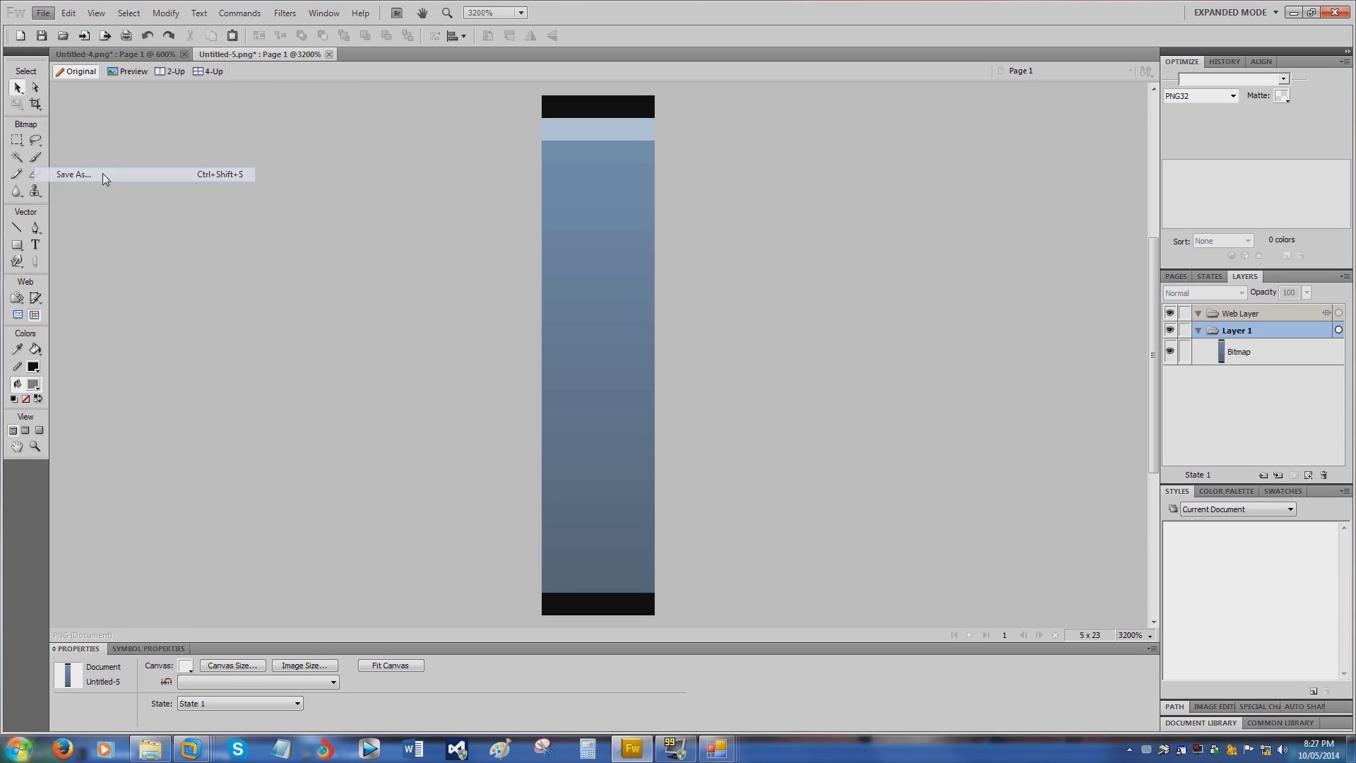
pyautogui.click(595, 102)
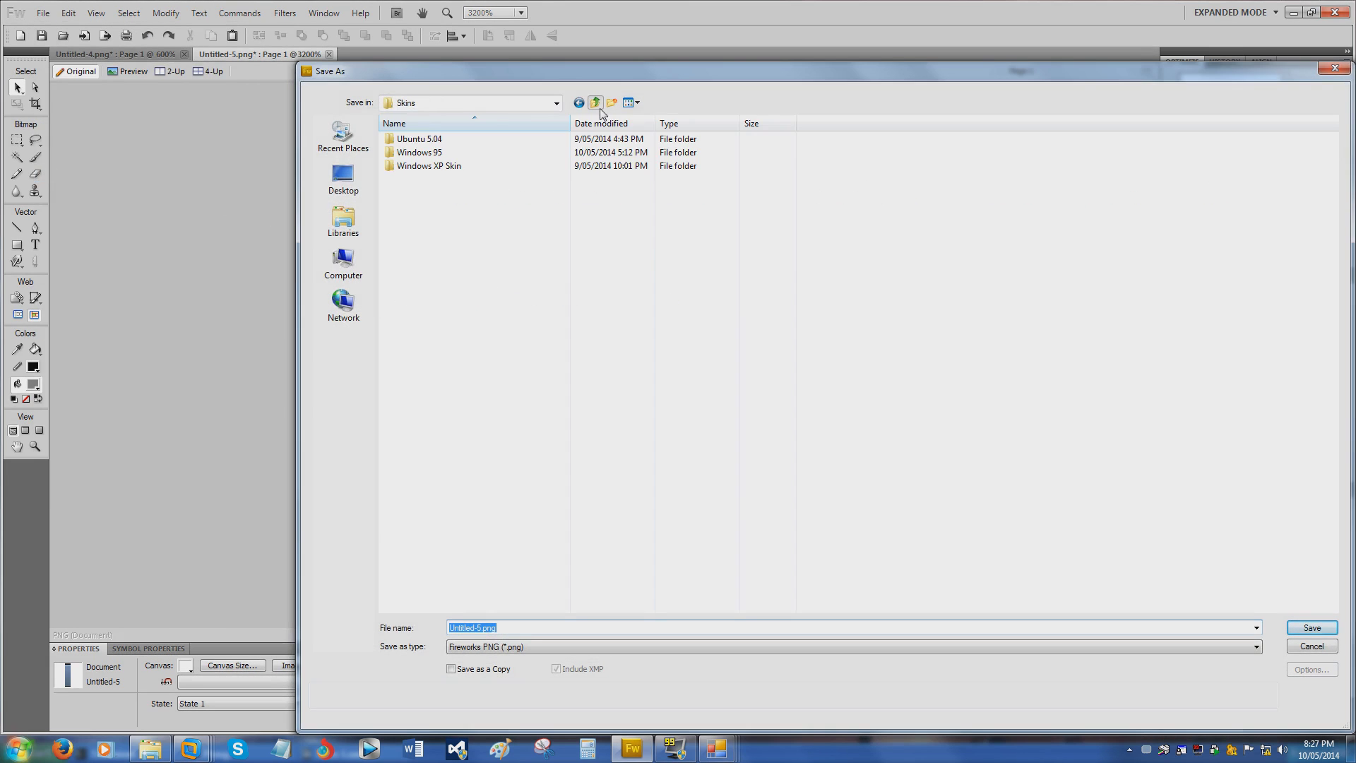
pyautogui.rightClick(635, 265)
pyautogui.click(596, 103)
pyautogui.click(595, 103)
pyautogui.click(595, 103)
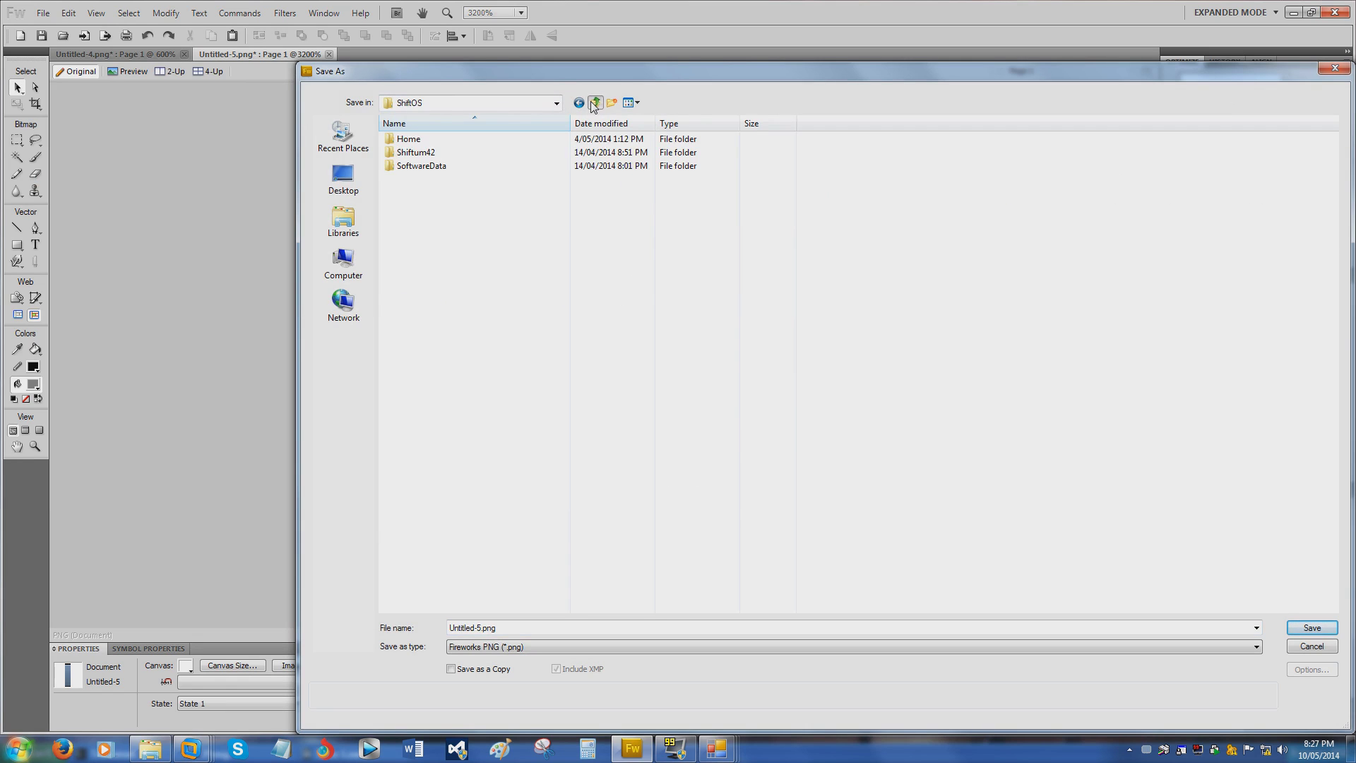
pyautogui.click(595, 103)
pyautogui.doubleClick(416, 434)
pyautogui.doubleClick(447, 139)
pyautogui.doubleClick(448, 140)
pyautogui.doubleClick(448, 141)
# Create a new folder named 'industrial' inside Skins
pyautogui.rightClick(503, 242)
pyautogui.moveTo(611, 426)
pyautogui.click(683, 426)
pyautogui.press('BackSpace')
pyautogui.write('indu')
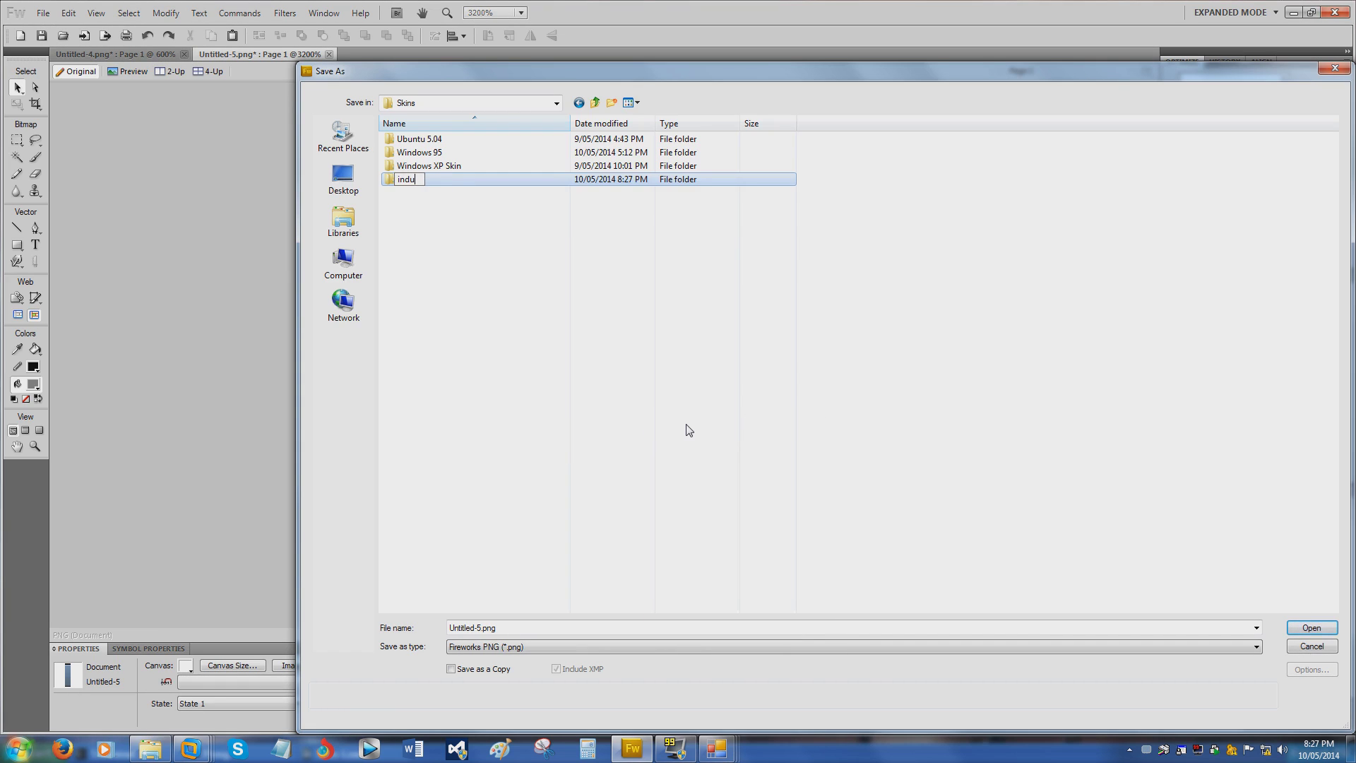
pyautogui.write('strial')
pyautogui.press('Return')
pyautogui.press('Return')
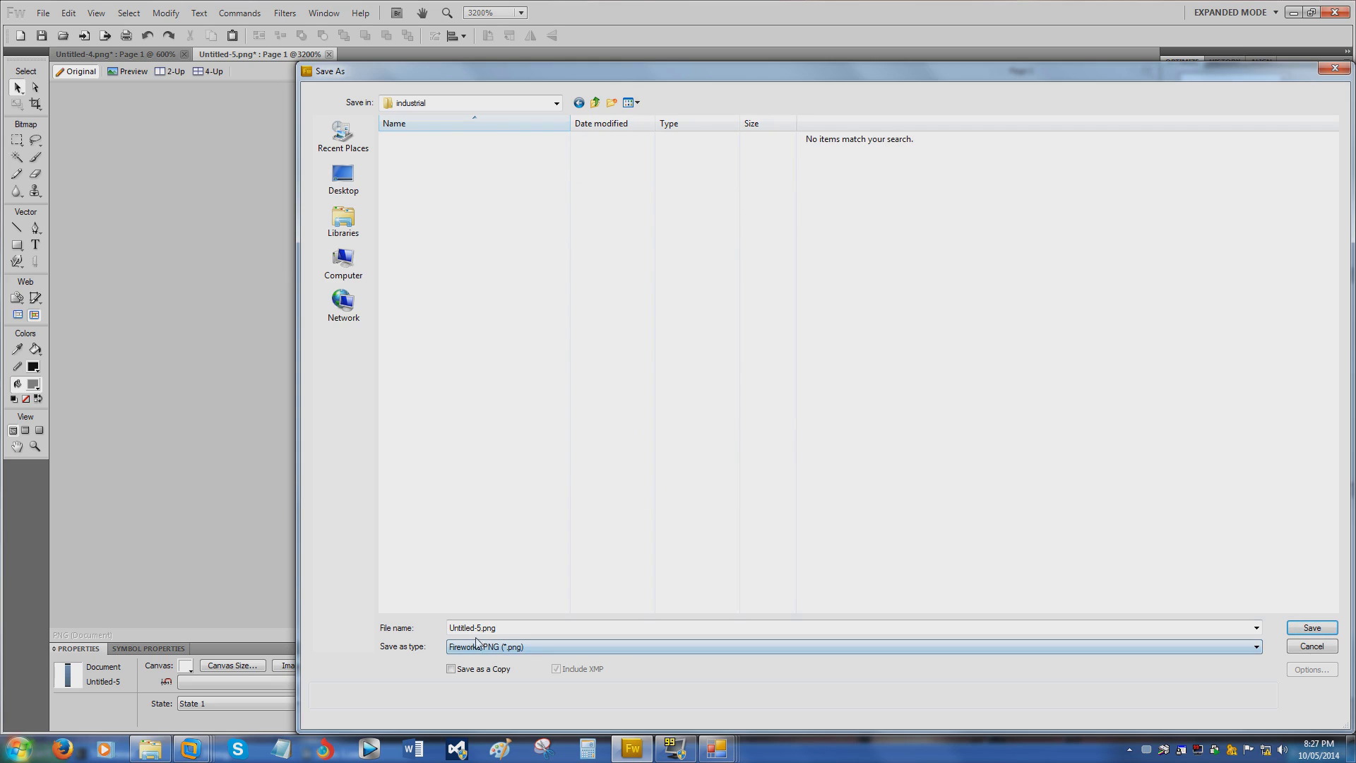
# Save the strip as TitleBar.png in the industrial folder
pyautogui.press('Tab')
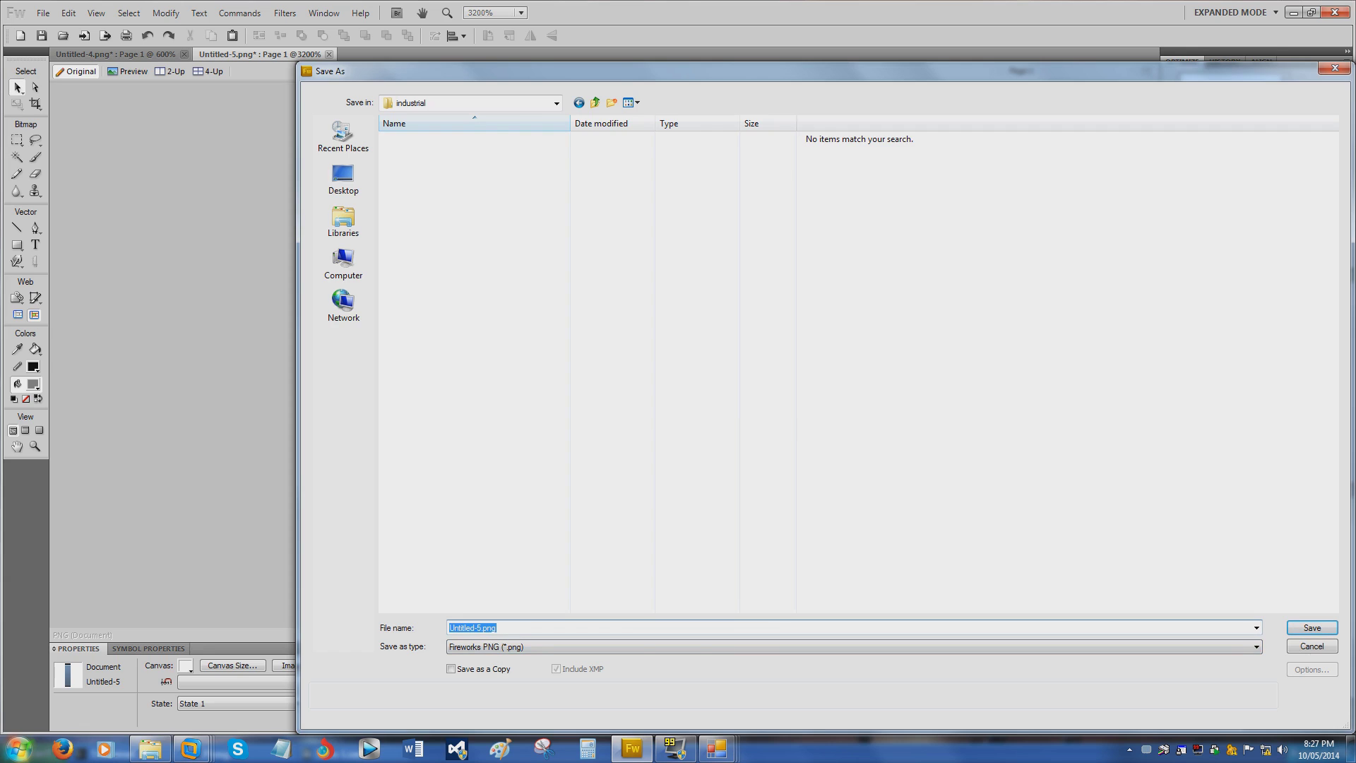
pyautogui.hotkey('shift', 'Left')
pyautogui.hotkey('shift', 'Left')
pyautogui.hotkey('shift', 'Left')
pyautogui.hotkey('shift', 'Left')
pyautogui.write('TitleBar')
pyautogui.press('Return')
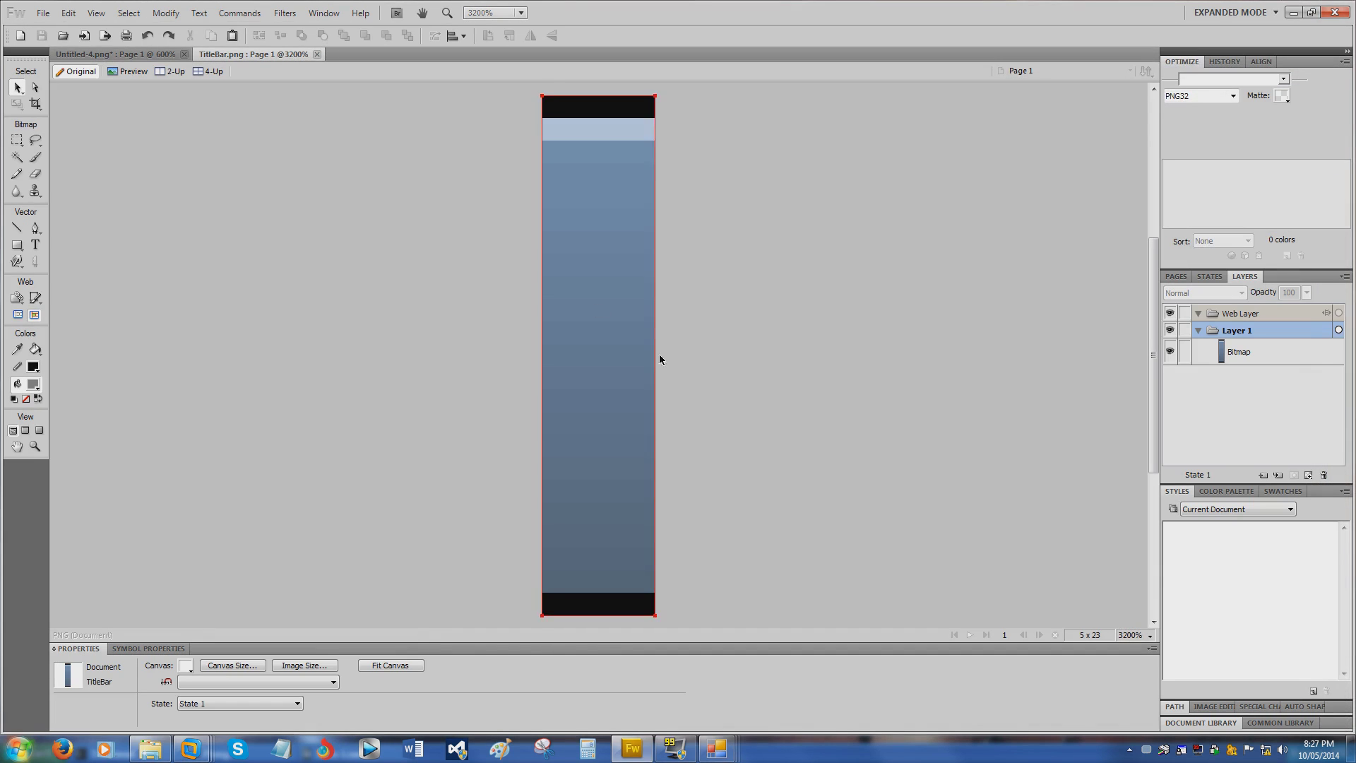
# In ShiftOS, close the Skin Loader, Pong and Terminal windows
pyautogui.moveTo(717, 751)
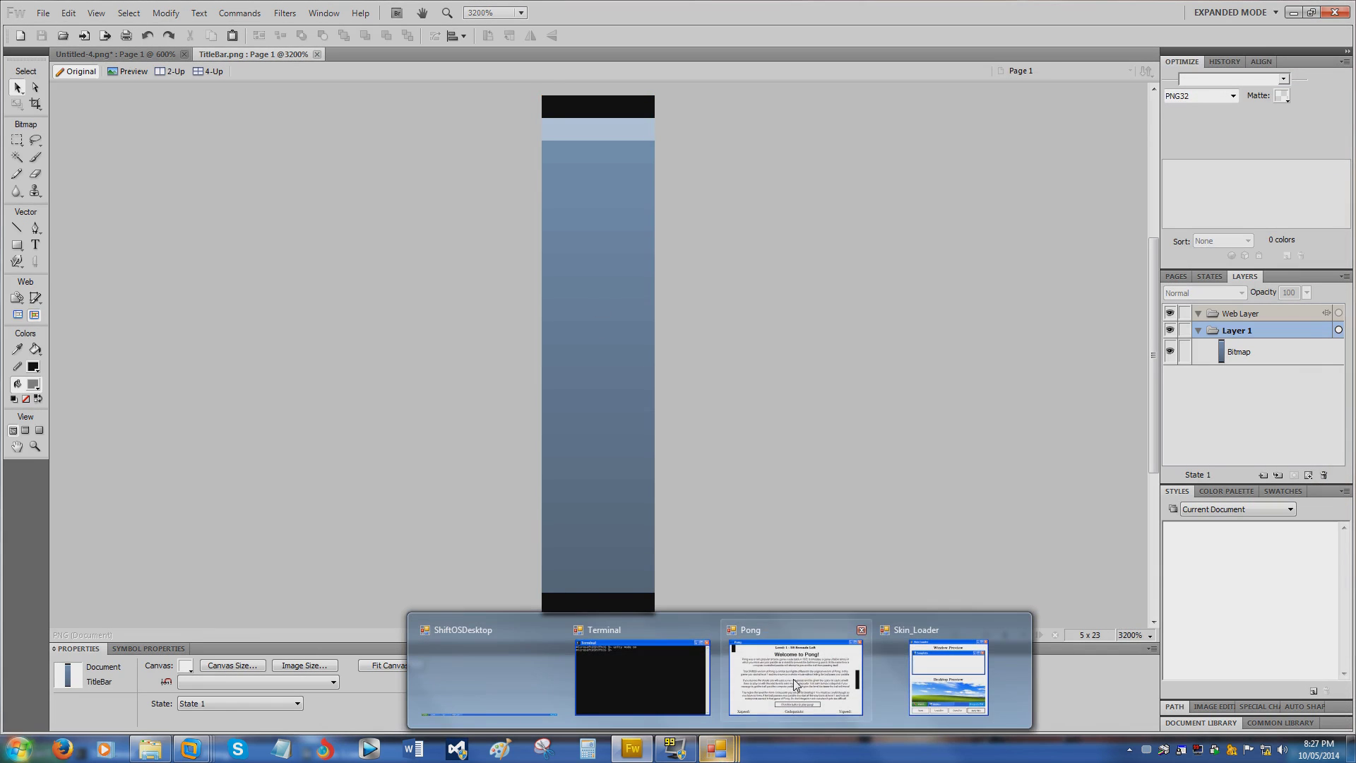
pyautogui.click(510, 681)
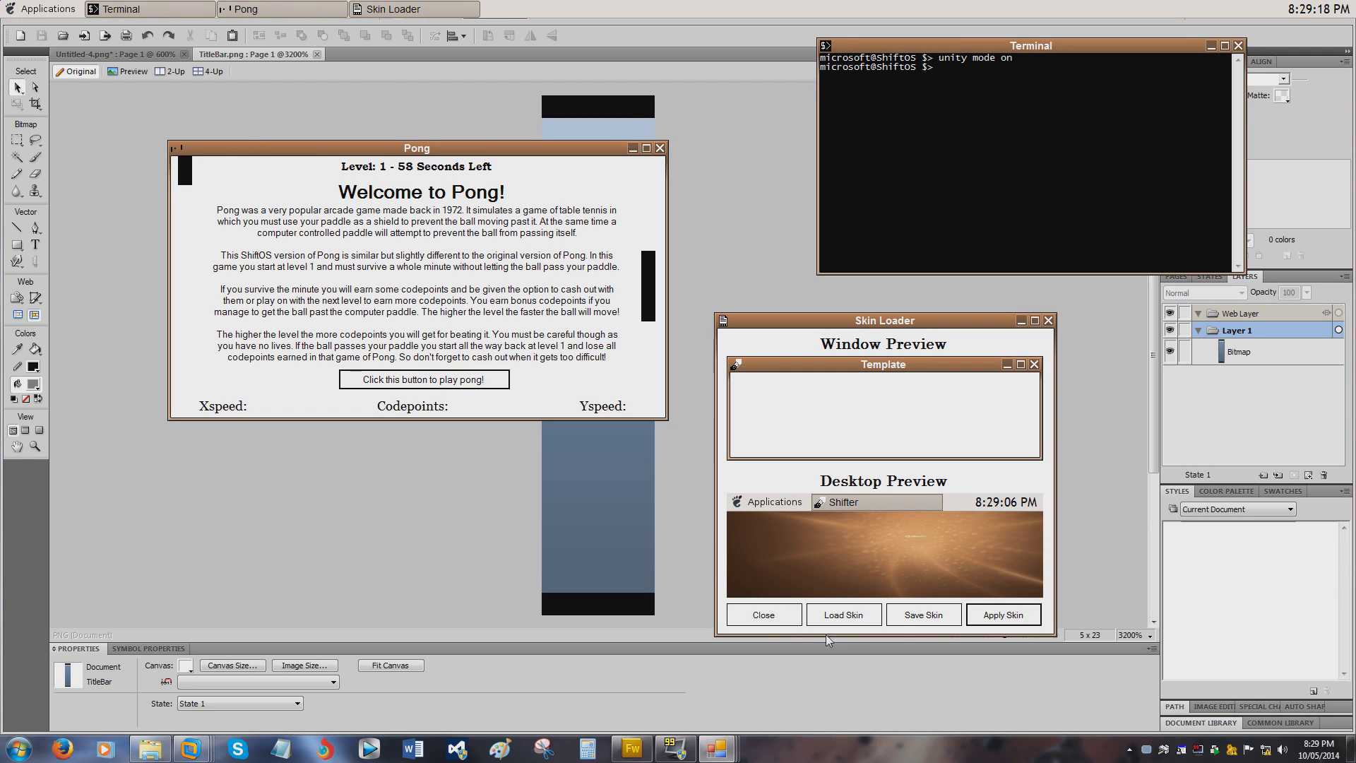
pyautogui.click(777, 619)
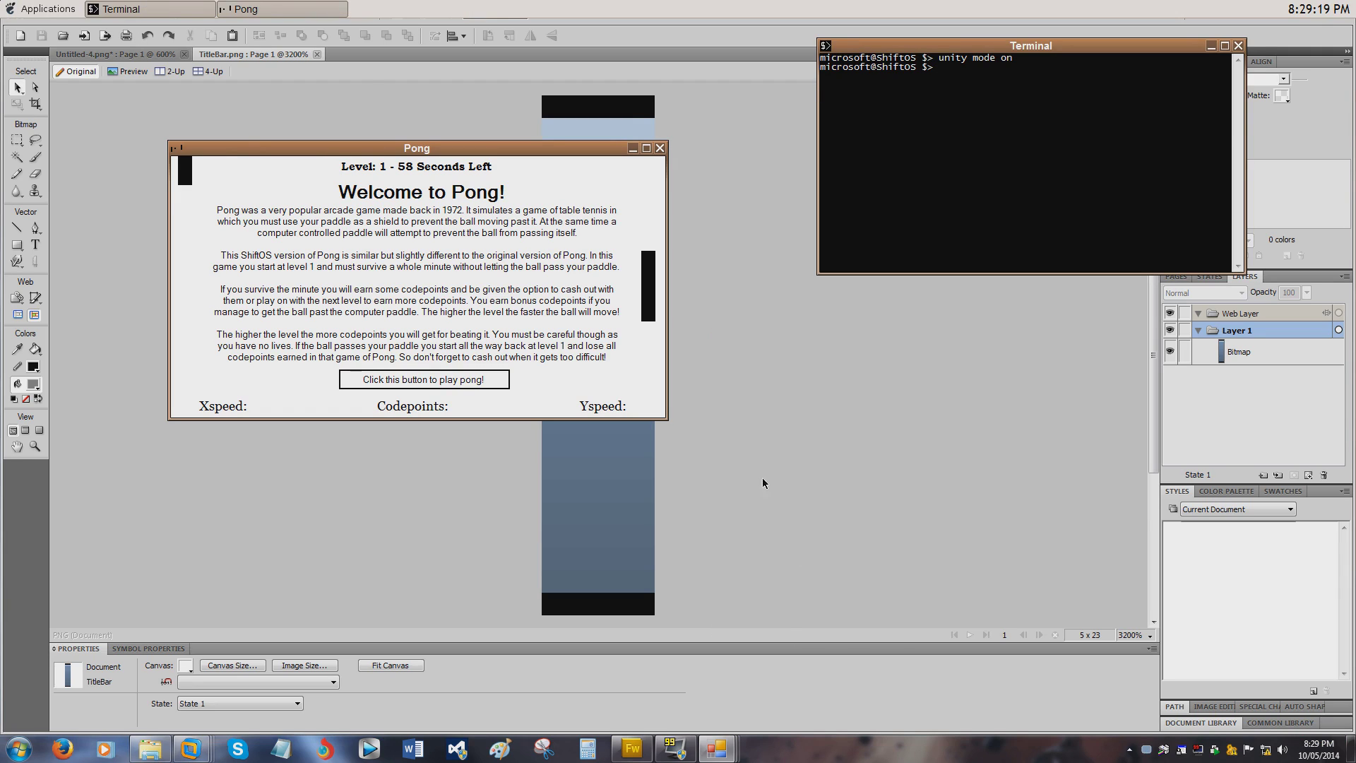
pyautogui.click(661, 149)
pyautogui.moveTo(965, 44); pyautogui.dragTo(885, 100)
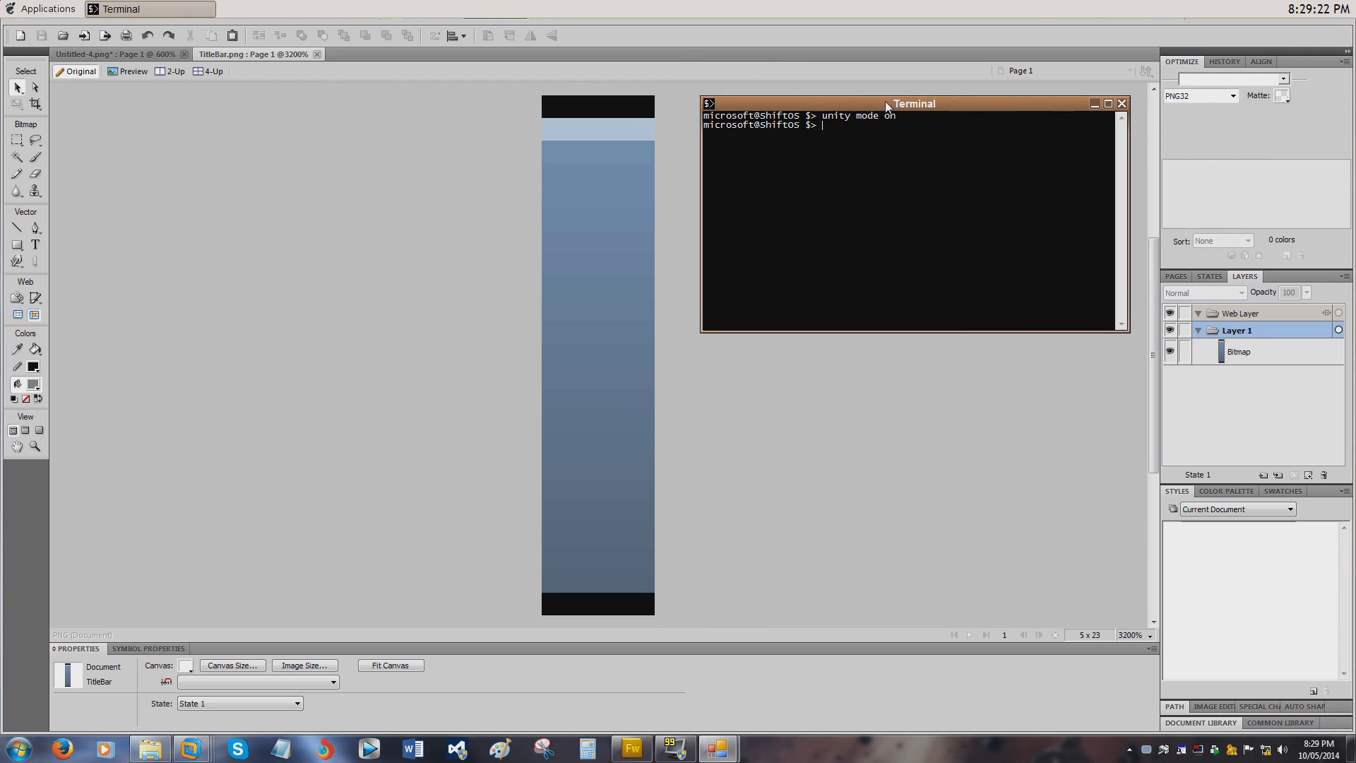
pyautogui.click(1123, 104)
# Launch Shifter from Applications and show its Windows > Title Bar settings
pyautogui.click(43, 8)
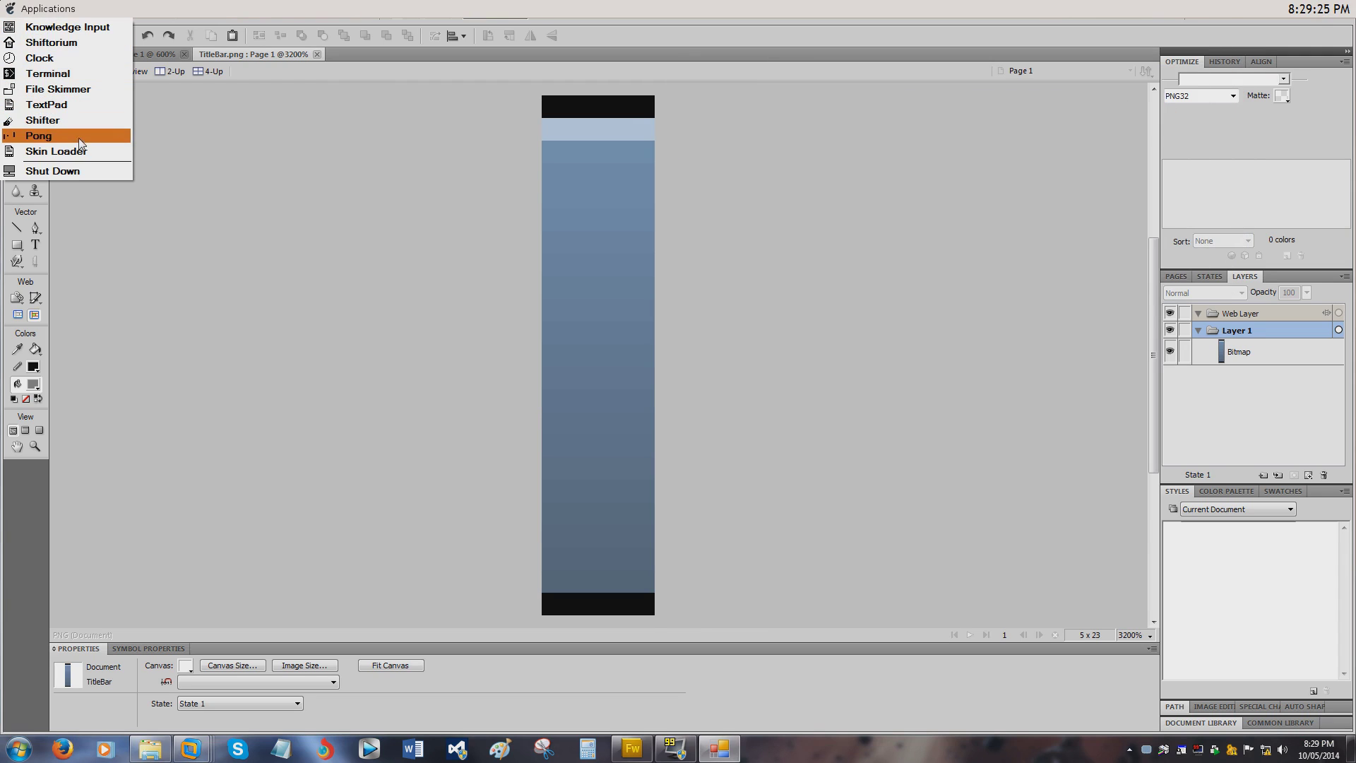
pyautogui.click(74, 122)
pyautogui.click(513, 317)
pyautogui.click(605, 406)
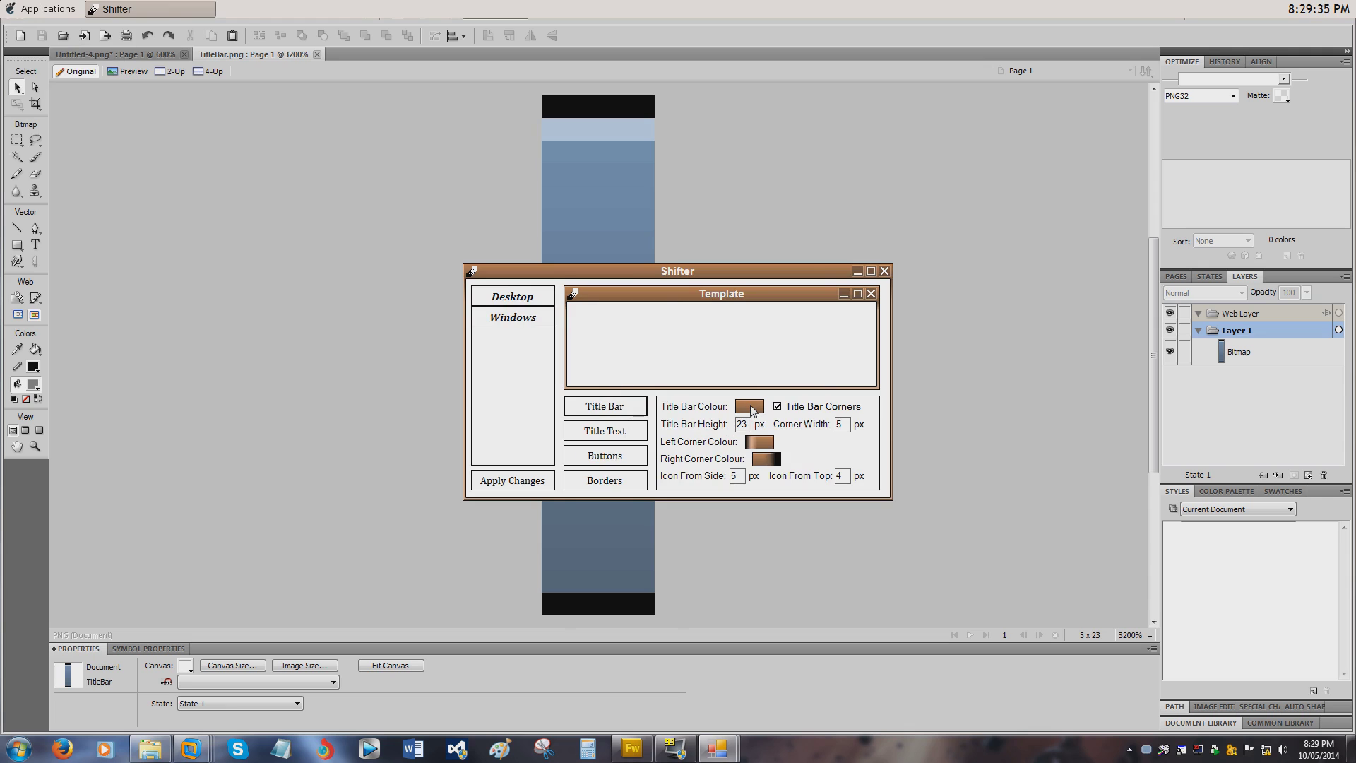
# Load TitleBar.png from Pictures/Skins/industrial into the title bar's Graphic Picker
pyautogui.click(750, 407)
pyautogui.moveTo(717, 207); pyautogui.dragTo(1116, 204)
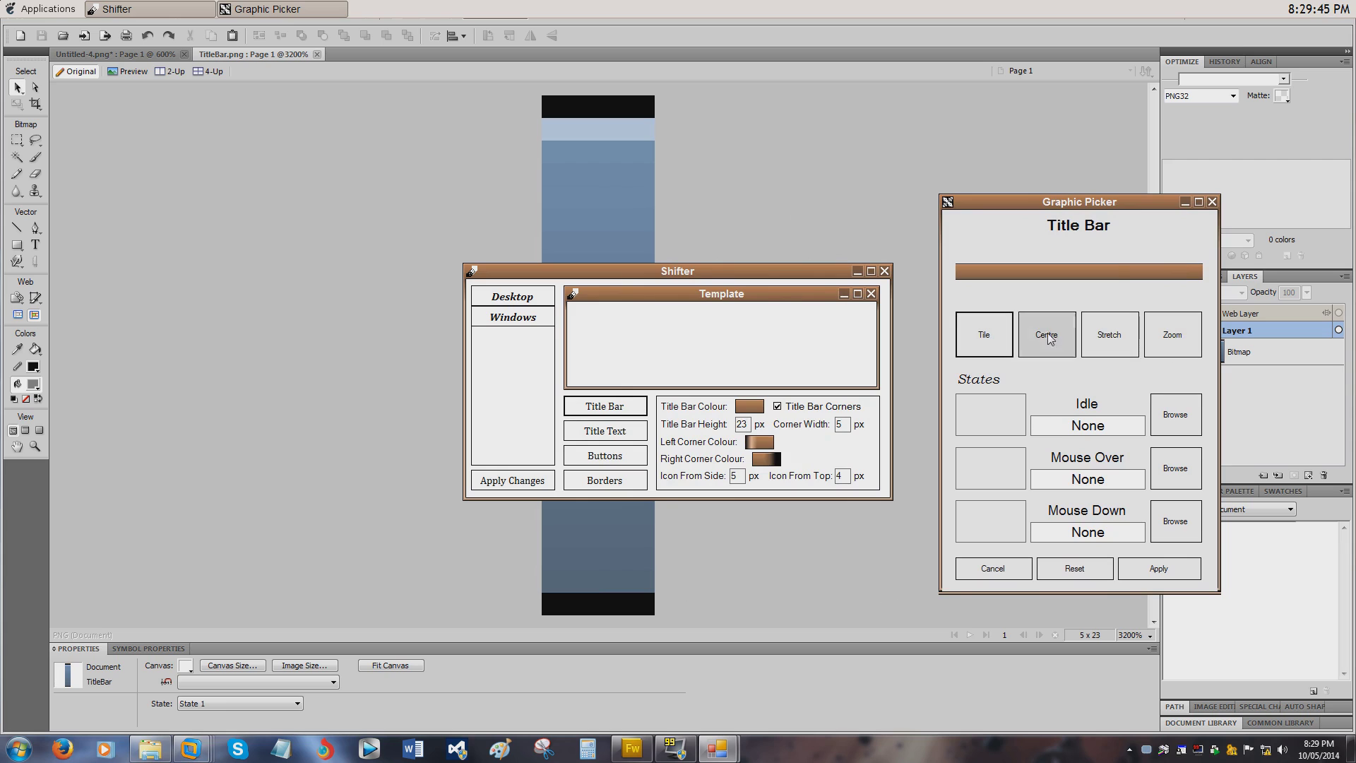
pyautogui.click(1188, 410)
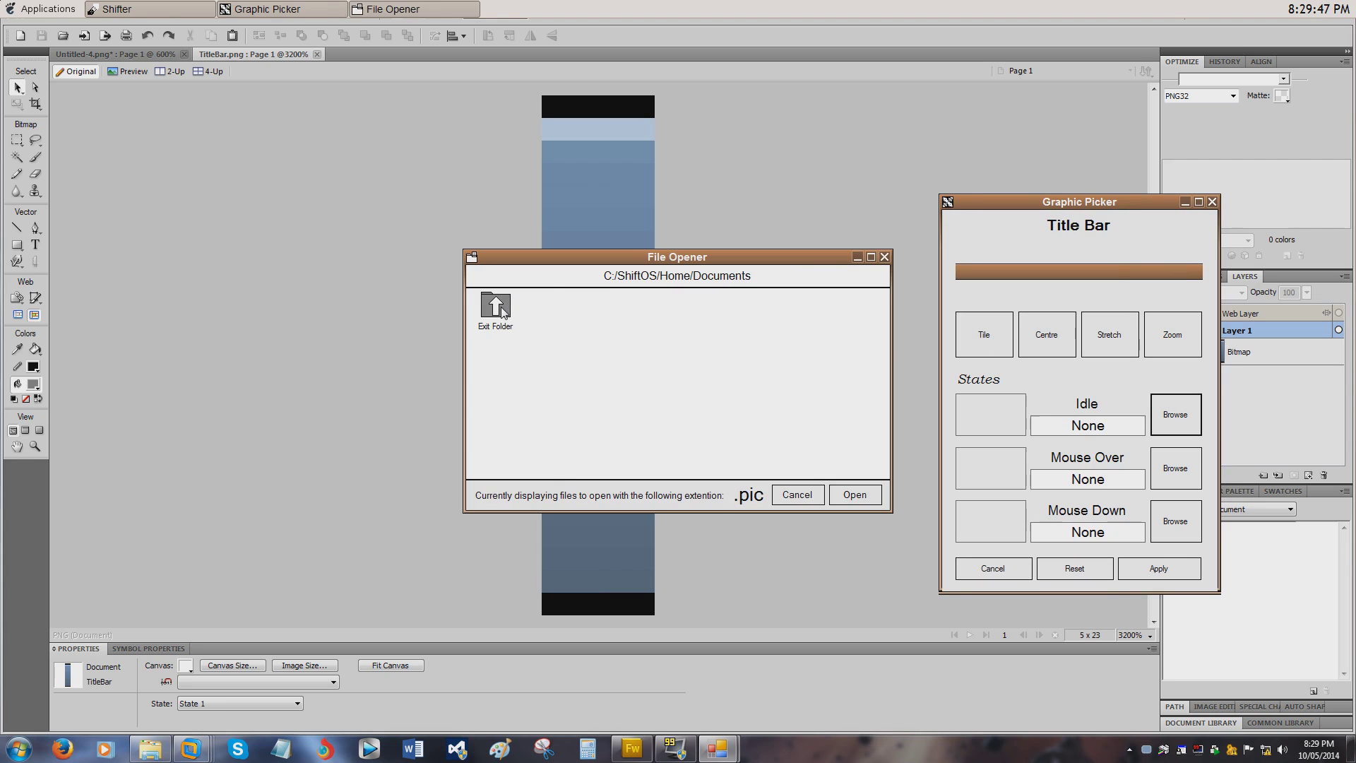
pyautogui.doubleClick(676, 306)
pyautogui.click(558, 309)
pyautogui.doubleClick(558, 309)
pyautogui.doubleClick(555, 308)
pyautogui.click(556, 308)
pyautogui.click(852, 496)
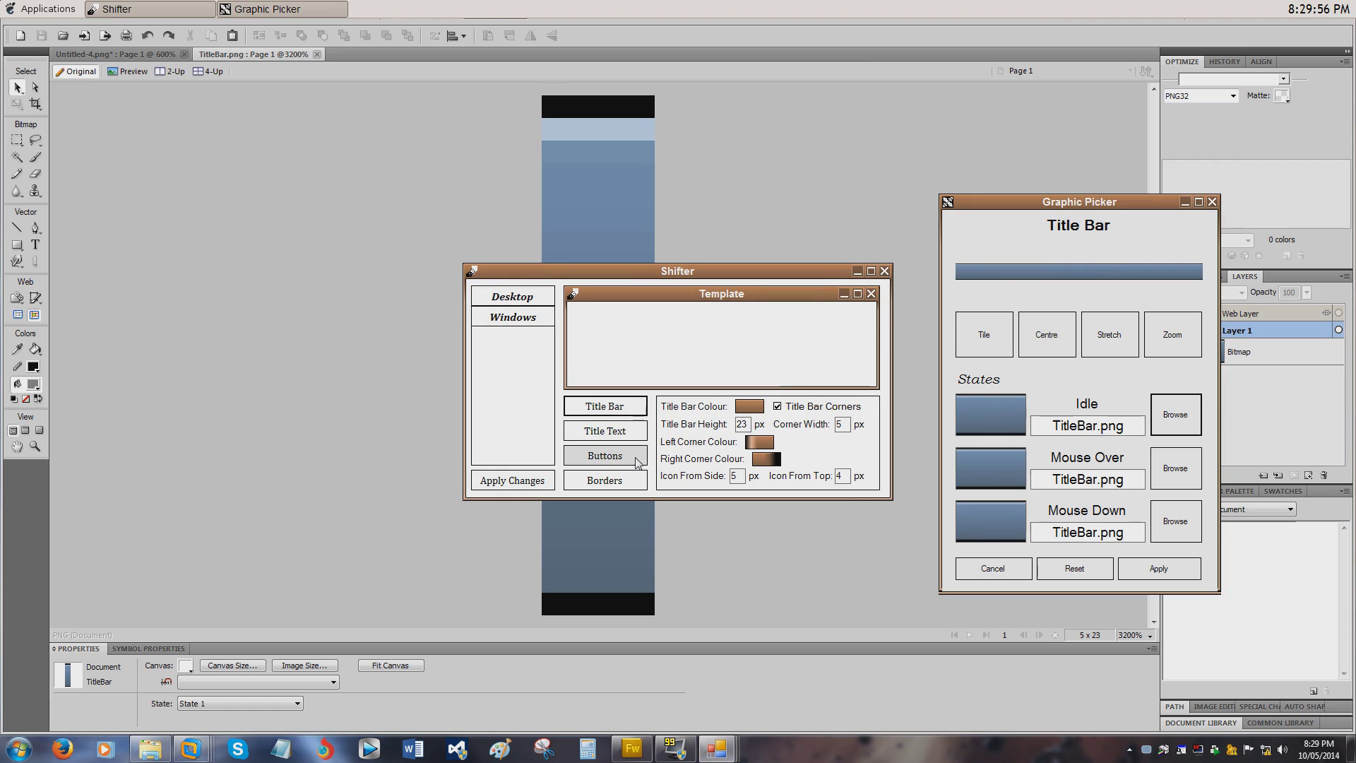
# Tile TitleBar.png across the title bar, apply it, and check Shifter's blue title bar
pyautogui.click(485, 570)
pyautogui.click(575, 485)
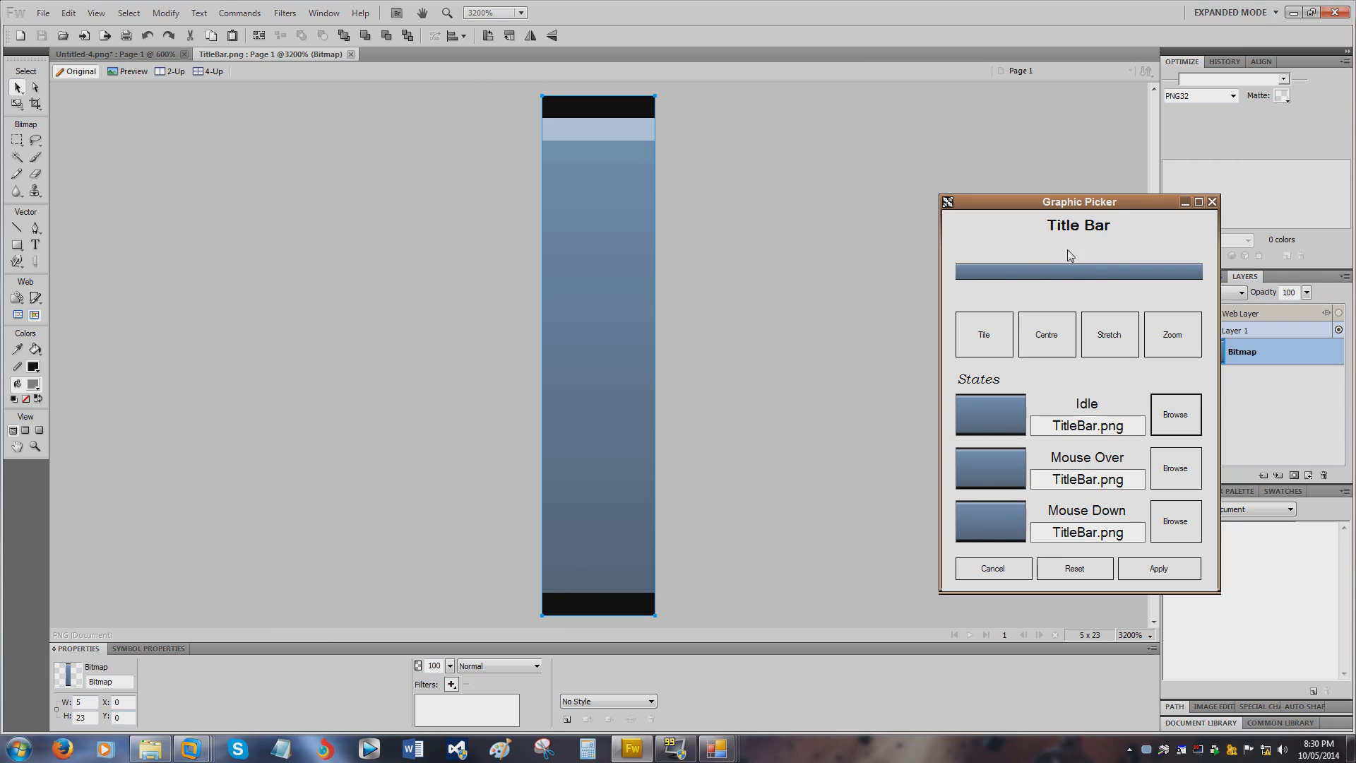
pyautogui.click(1001, 343)
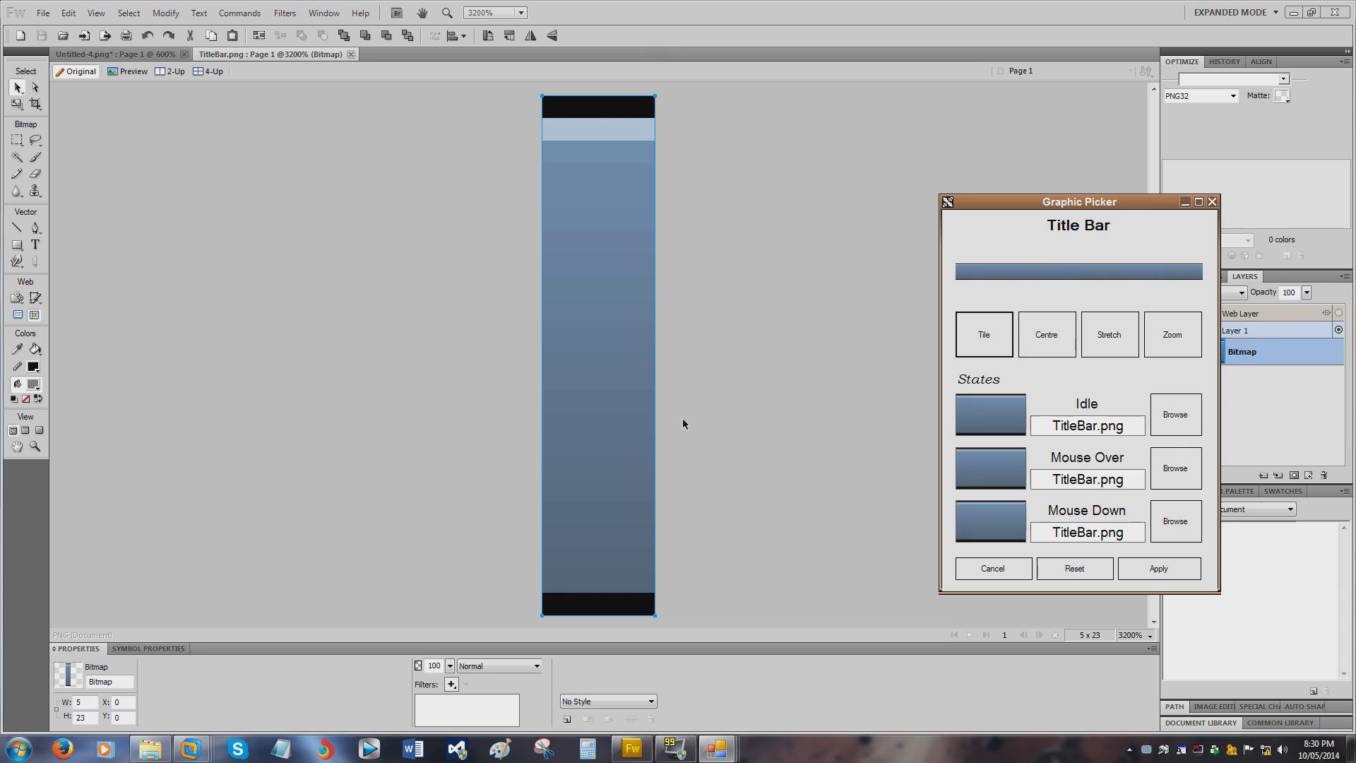
pyautogui.click(1159, 569)
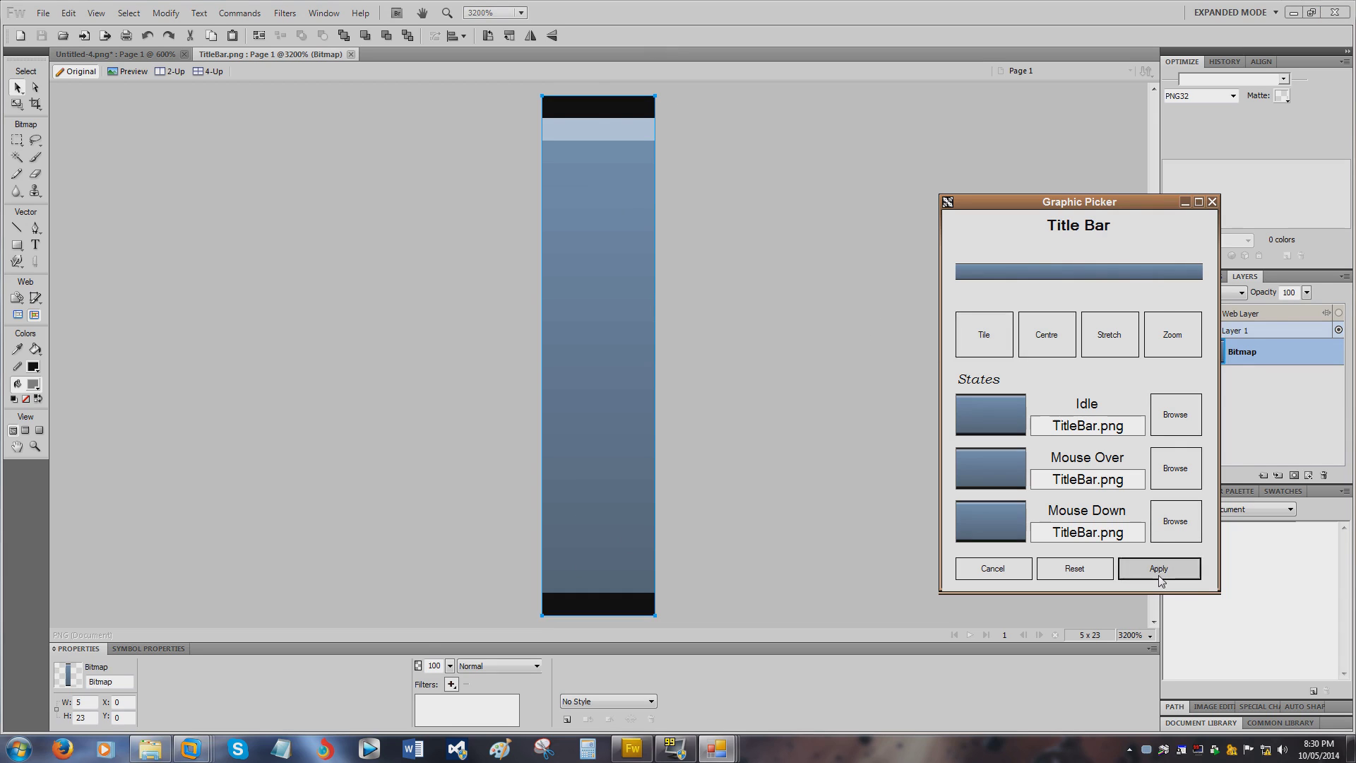
pyautogui.click(715, 747)
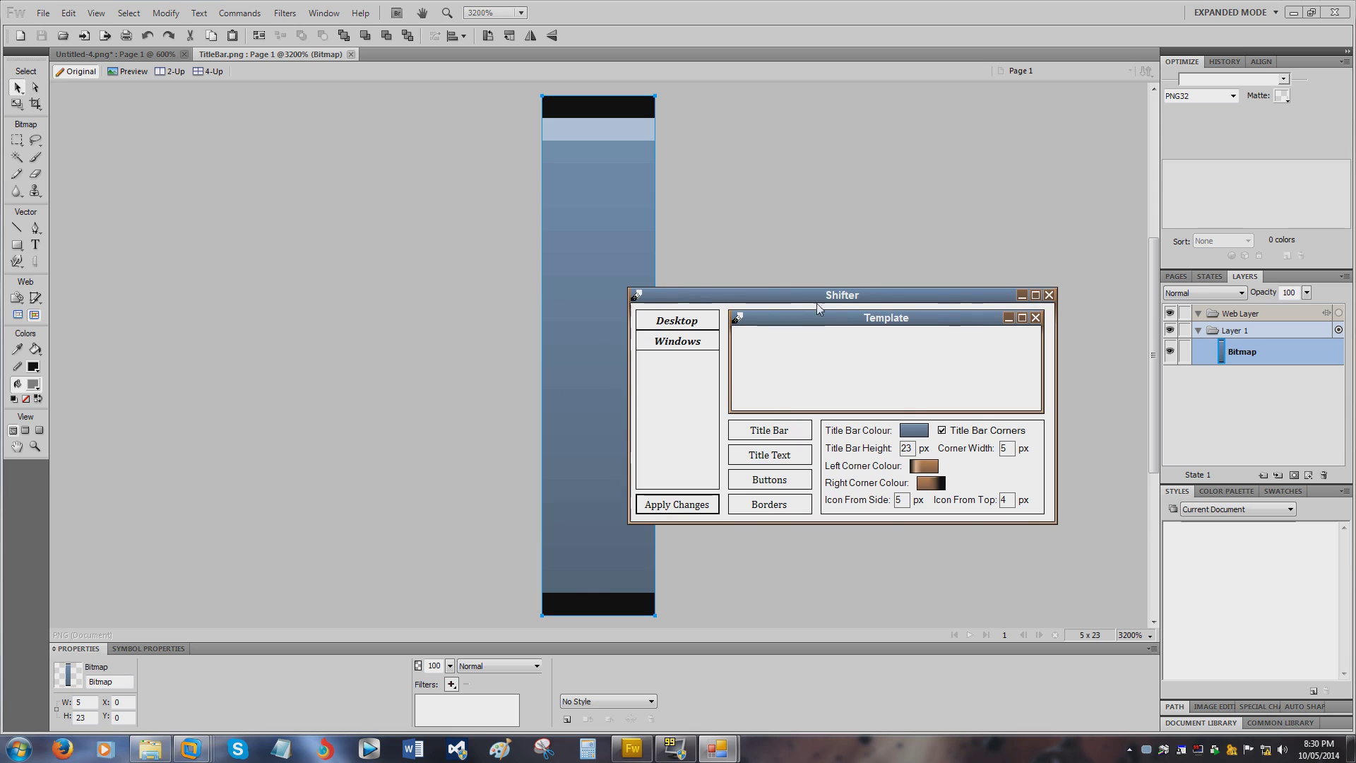
pyautogui.click(135, 52)
# Copy the title bar's 5×23 left end into a new 5×23 document, Untitled-6
pyautogui.hotkey('ctrl', '=')
pyautogui.hotkey('ctrl', '=')
pyautogui.hotkey('ctrl', '=')
pyautogui.moveTo(1155, 197); pyautogui.dragTo(1155, 198)
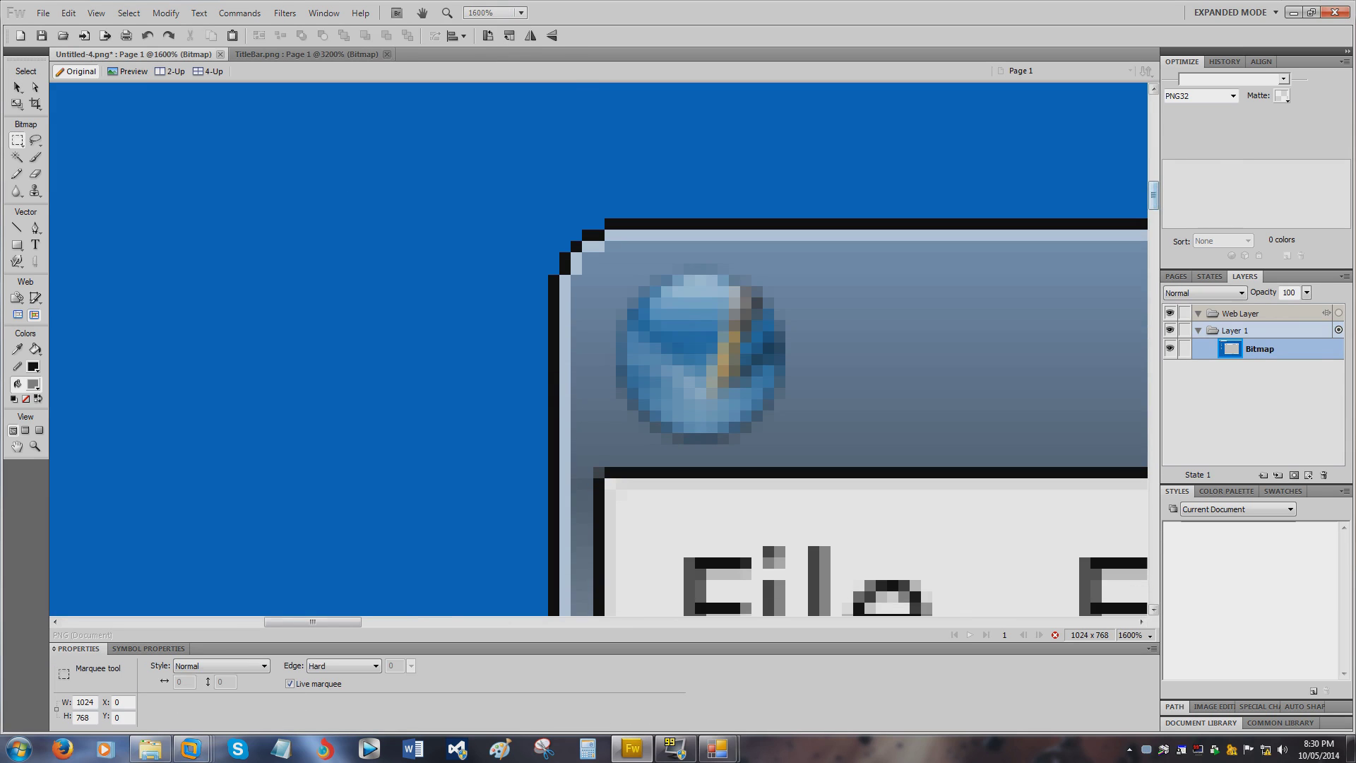
pyautogui.moveTo(595, 219); pyautogui.dragTo(604, 366)
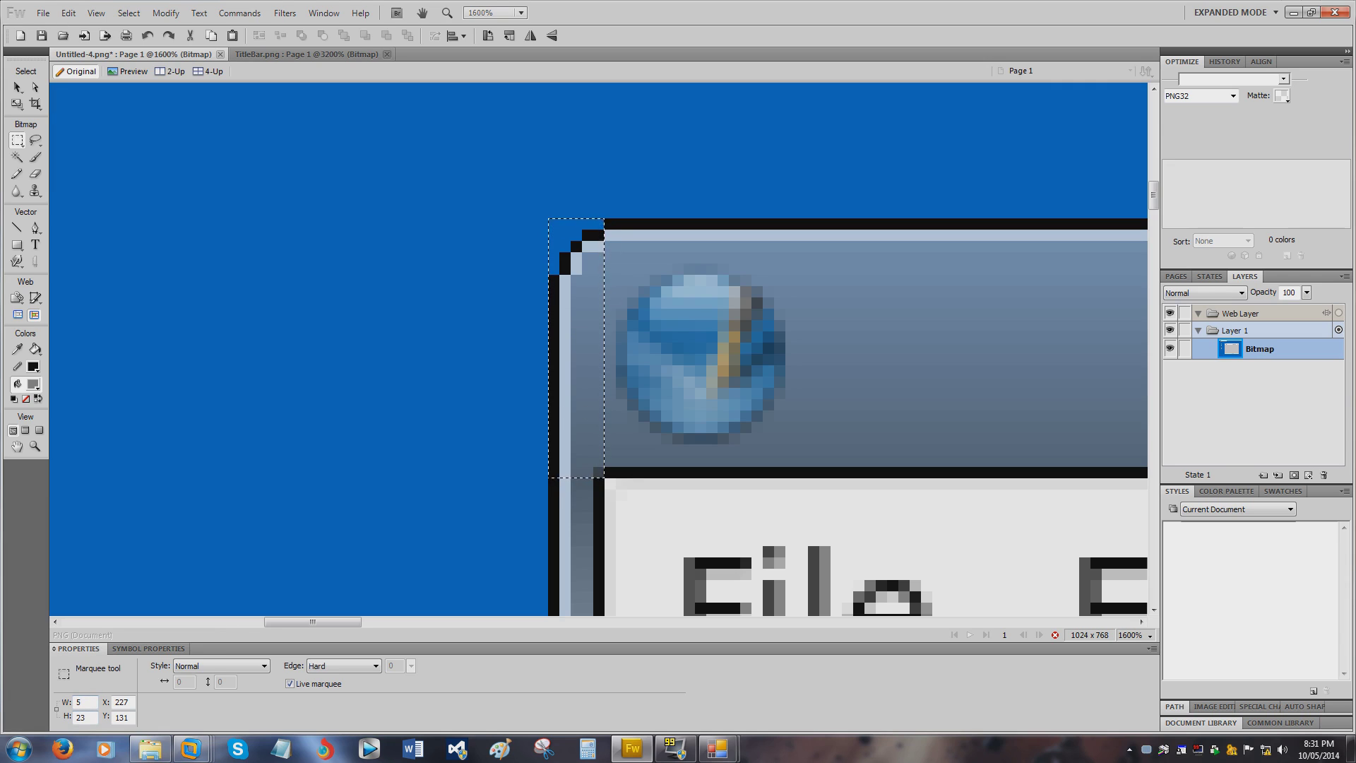
pyautogui.hotkey('ctrl', 'c')
pyautogui.hotkey('ctrl', 'n')
pyautogui.press('Return')
pyautogui.hotkey('ctrl', 'v')
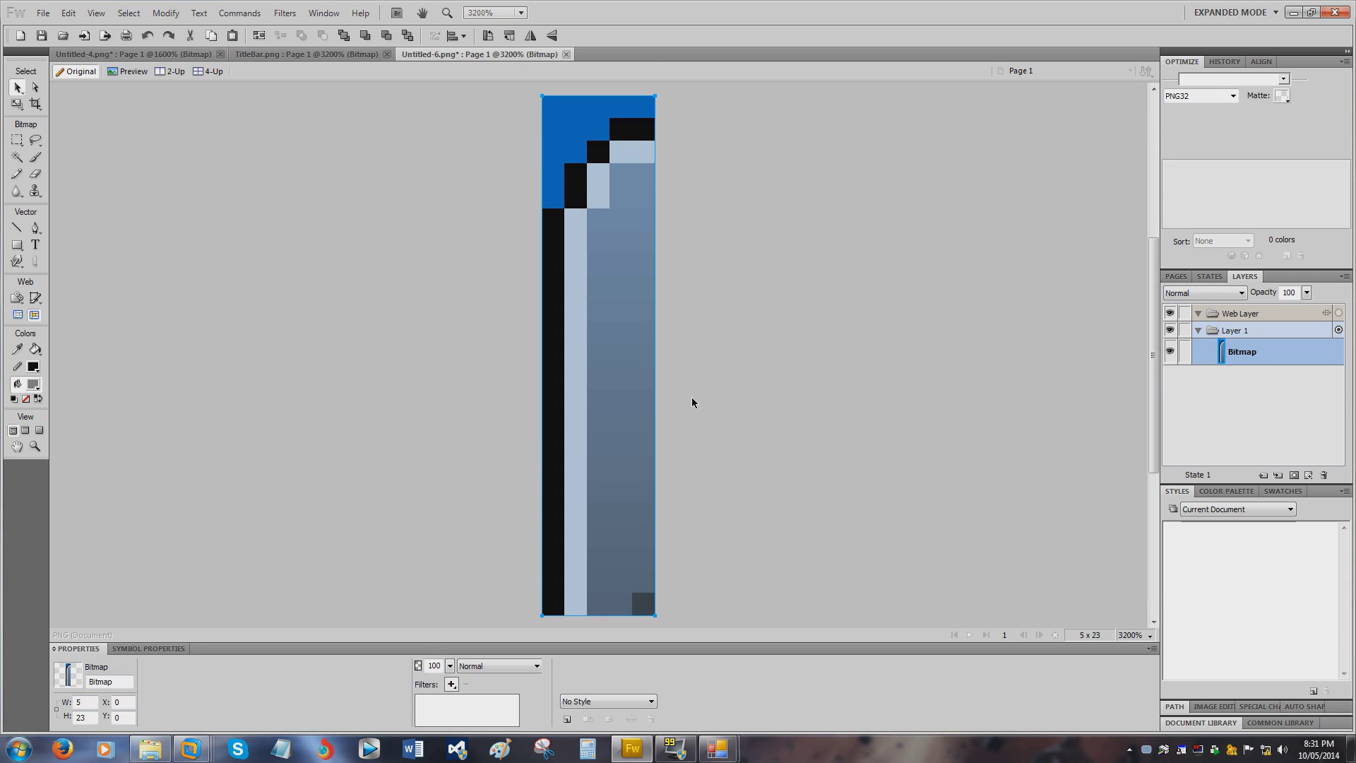
# Magic-wand select the blue top-left corner pixels of Untitled-6 and delete them
pyautogui.press('m')
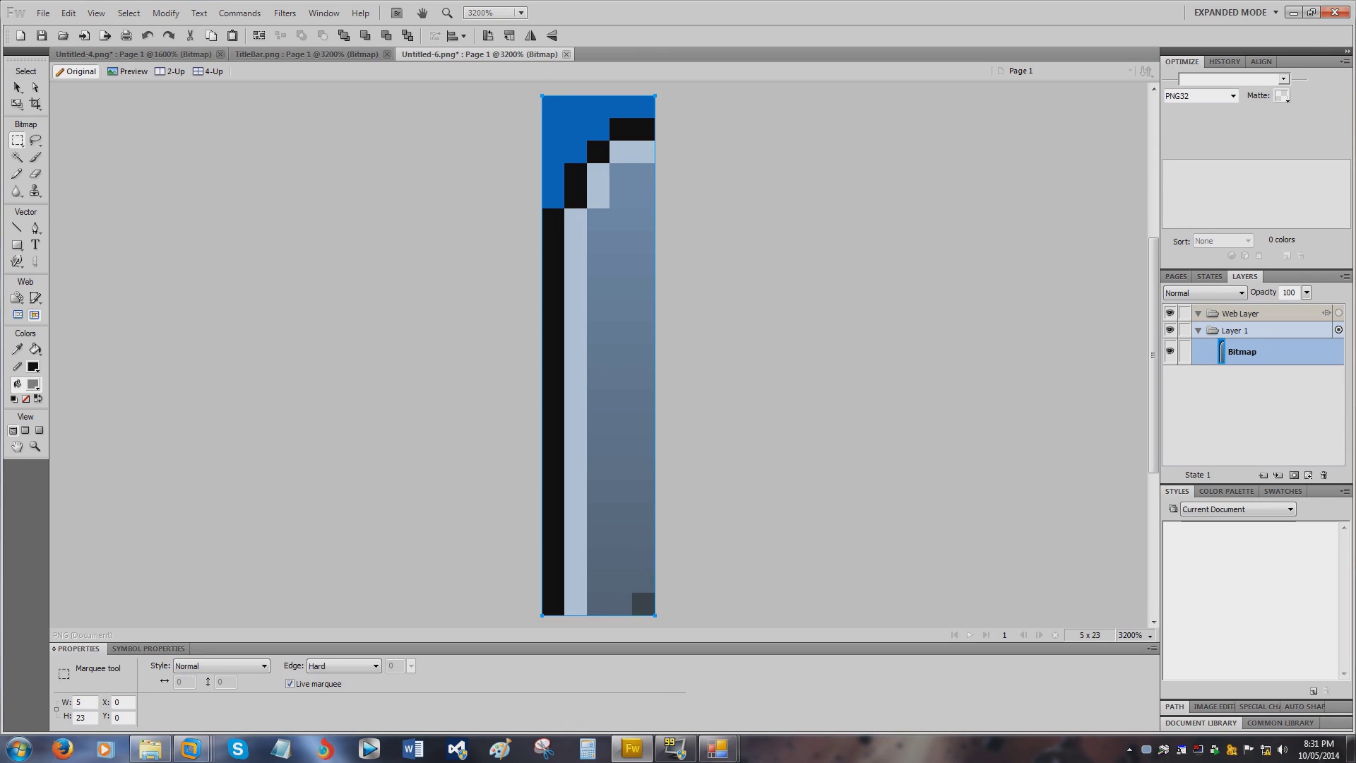
pyautogui.hotkey('ctrl', 'alt', 'y')
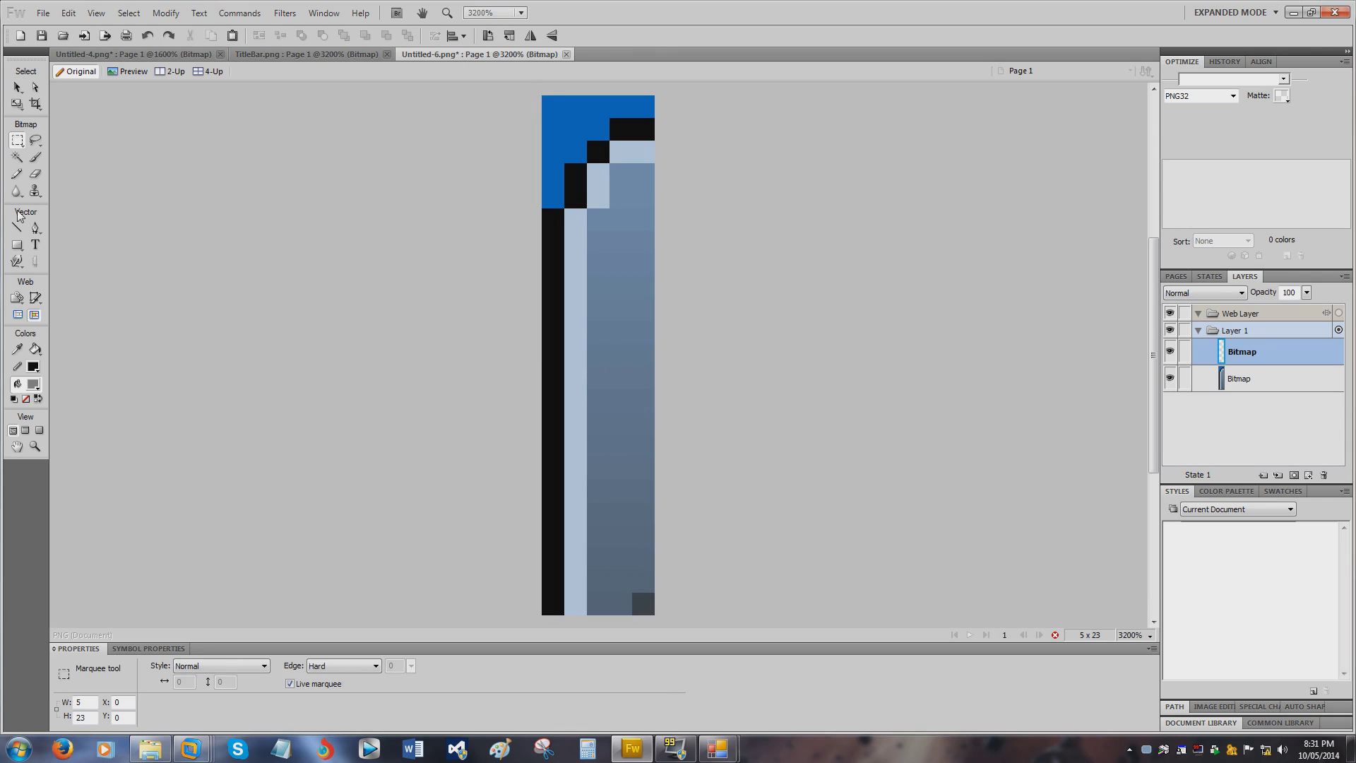
pyautogui.click(17, 157)
pyautogui.click(569, 126)
pyautogui.click(1234, 380)
pyautogui.hotkey('ctrl', 'z')
pyautogui.click(584, 126)
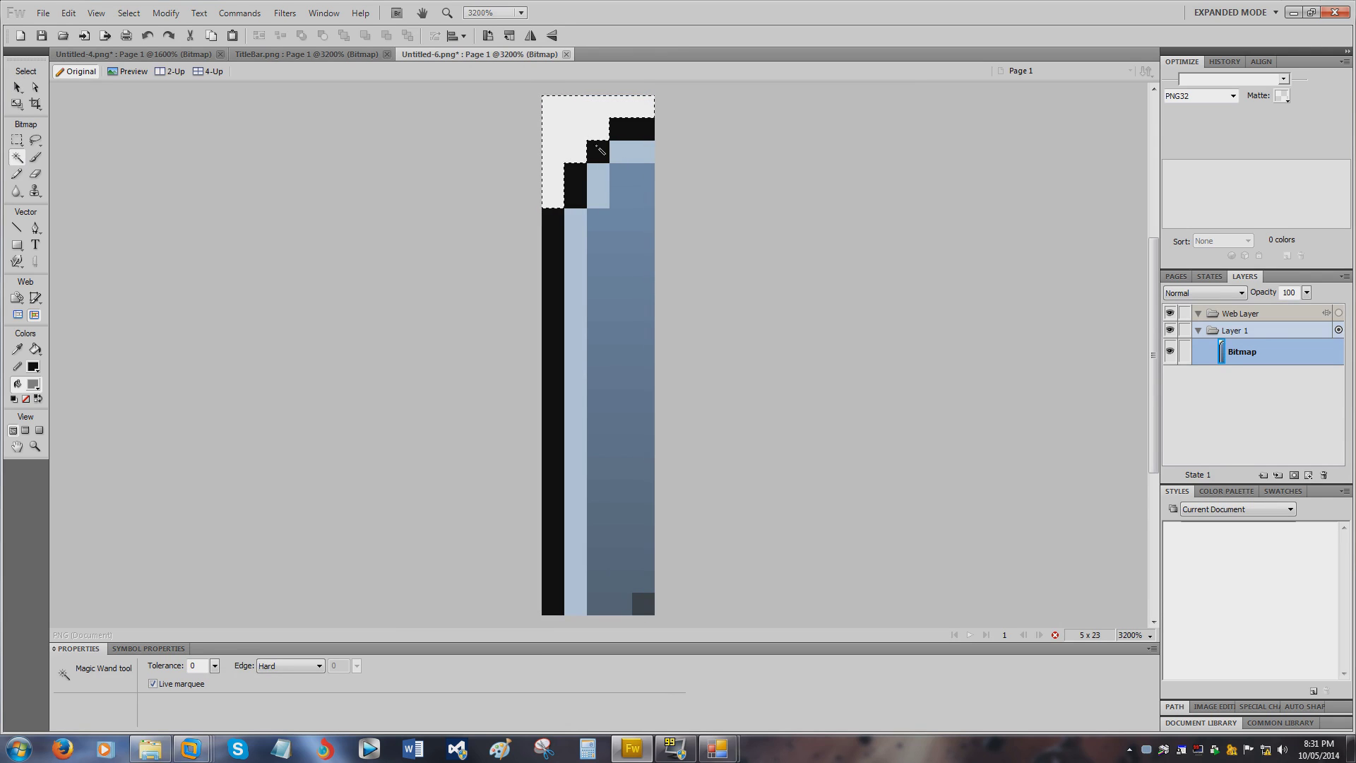
pyautogui.hotkey('ctrl', 'd')
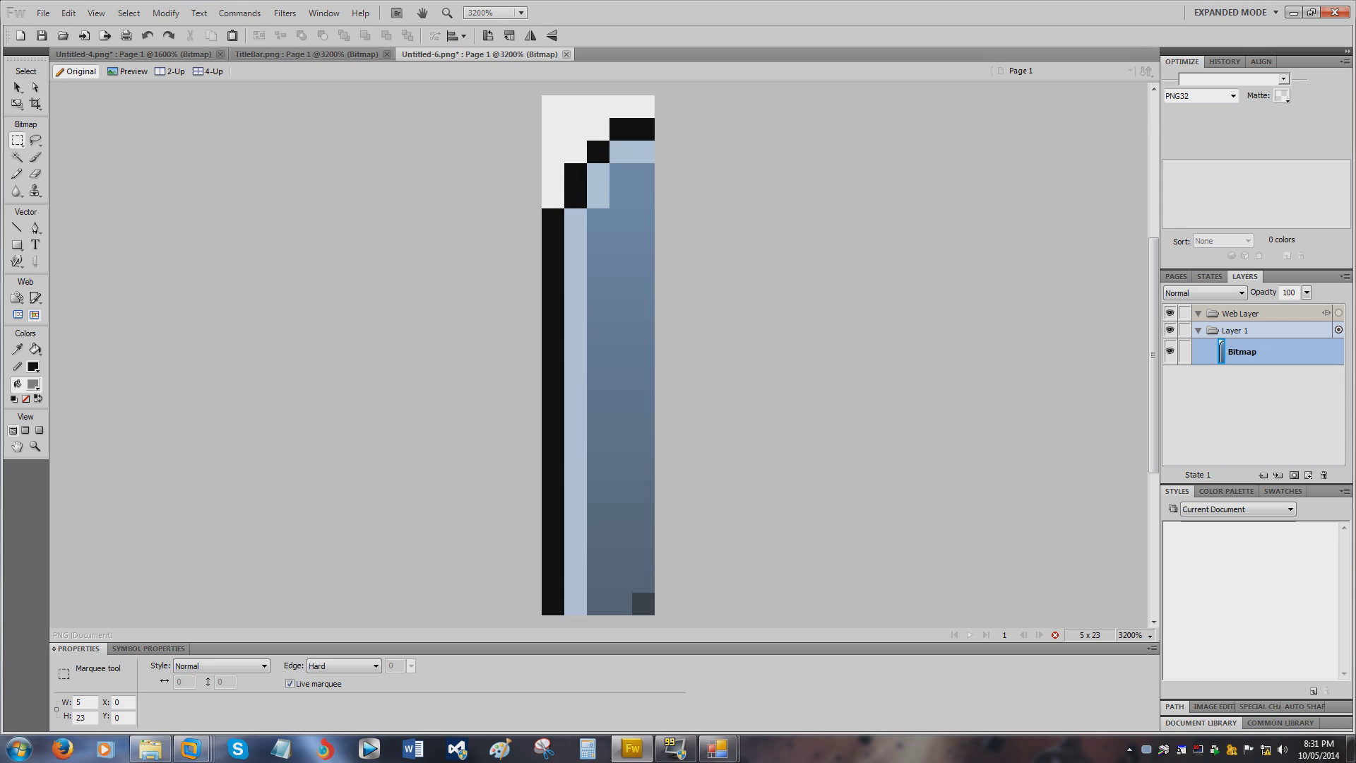
pyautogui.click(17, 87)
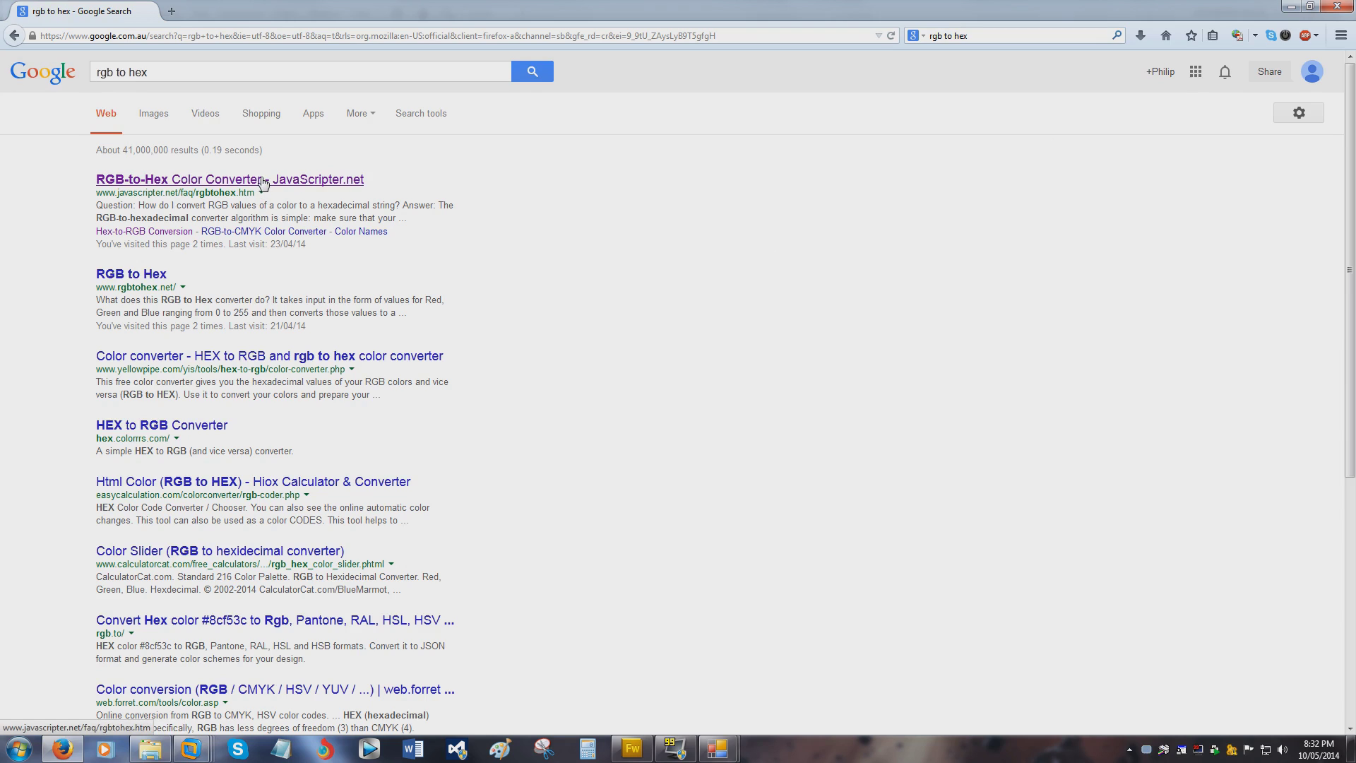
# Convert RGB 1, 0, 1 to hex 010001 on the javascripter.net converter page
pyautogui.click(263, 181)
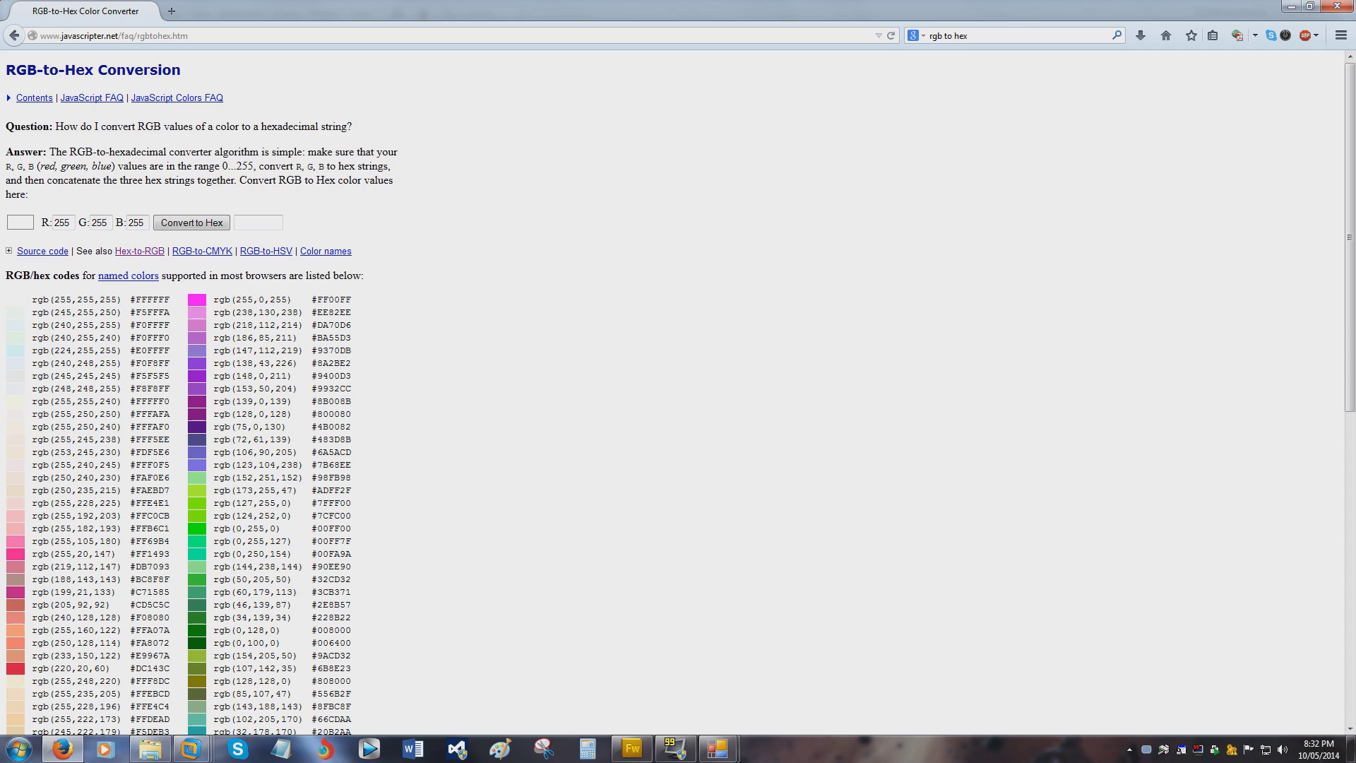
pyautogui.doubleClick(62, 222)
pyautogui.write('1')
pyautogui.press('Tab')
pyautogui.write('0')
pyautogui.press('Tab')
pyautogui.write('1')
pyautogui.click(172, 223)
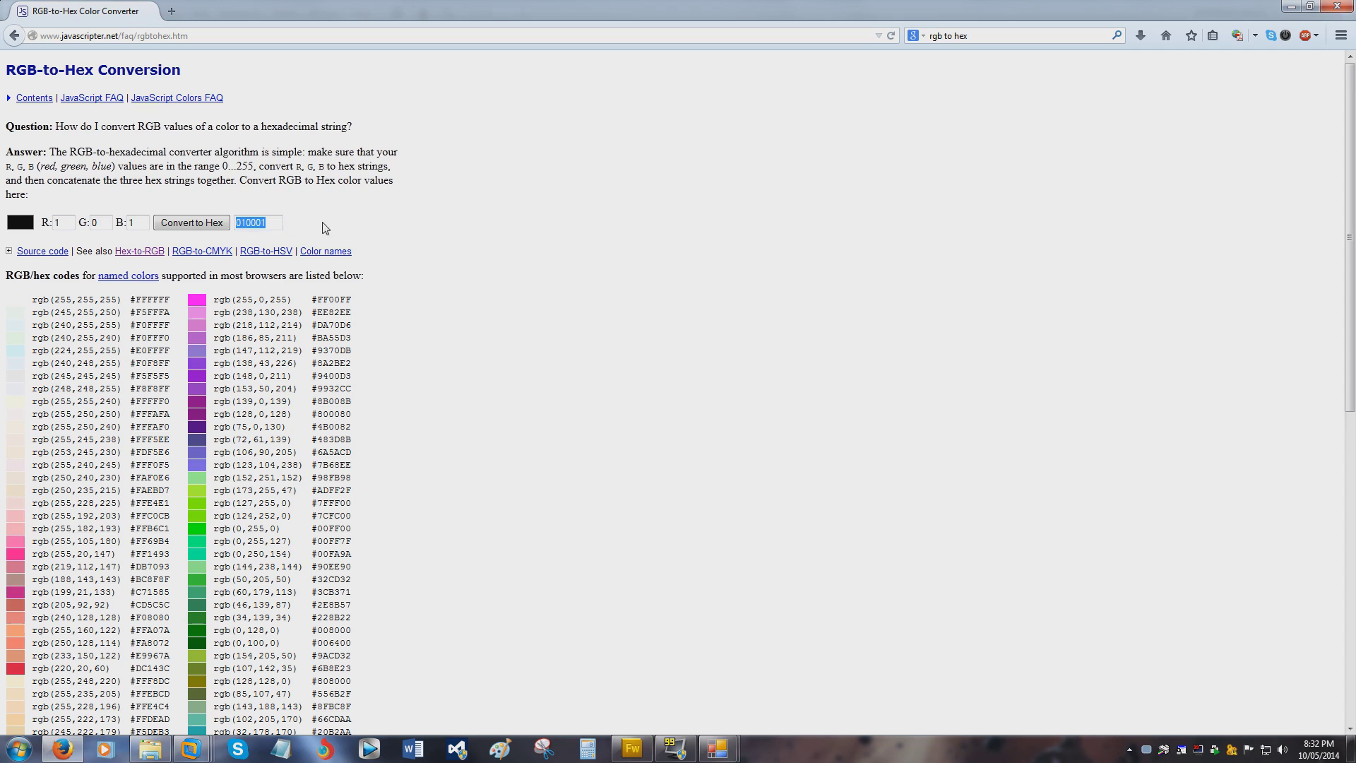
pyautogui.click(633, 748)
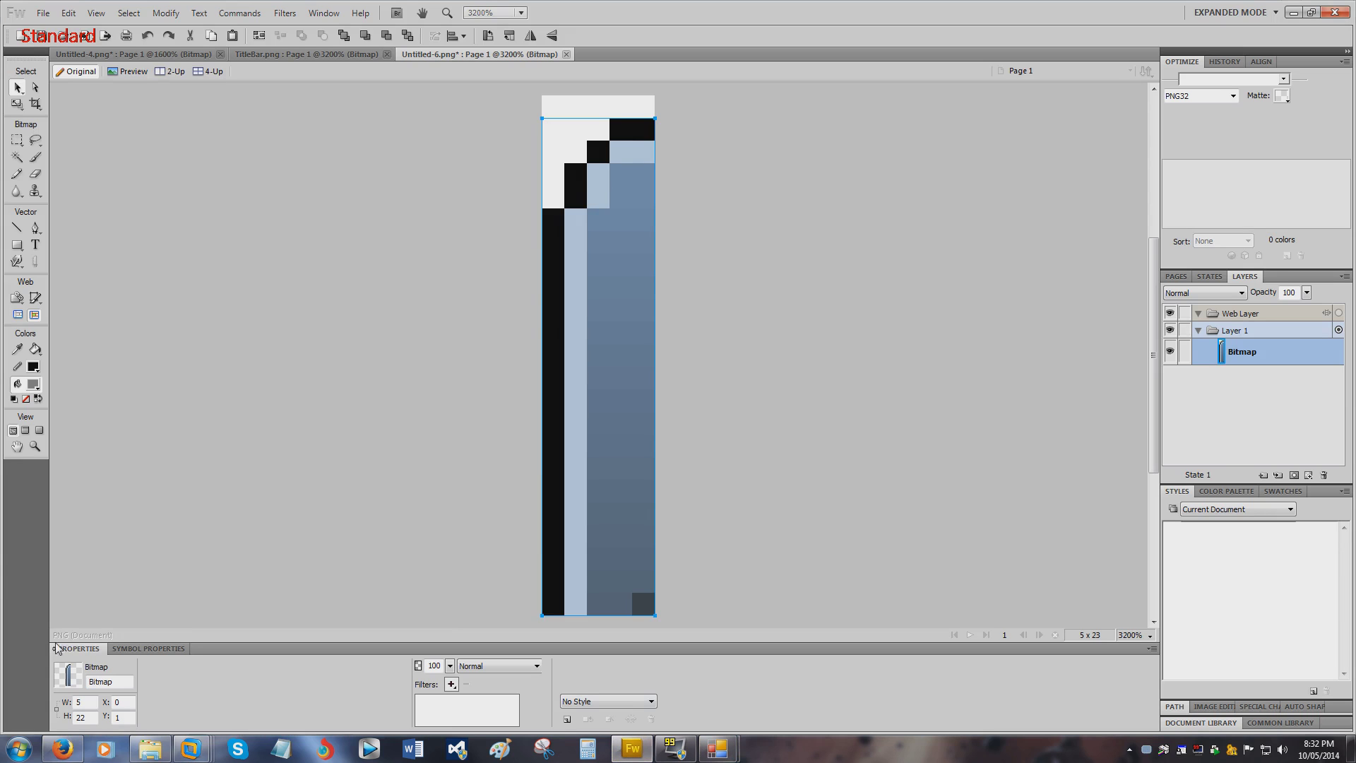
# Set the corner strip's canvas colour to 010001
pyautogui.click(551, 108)
pyautogui.click(186, 666)
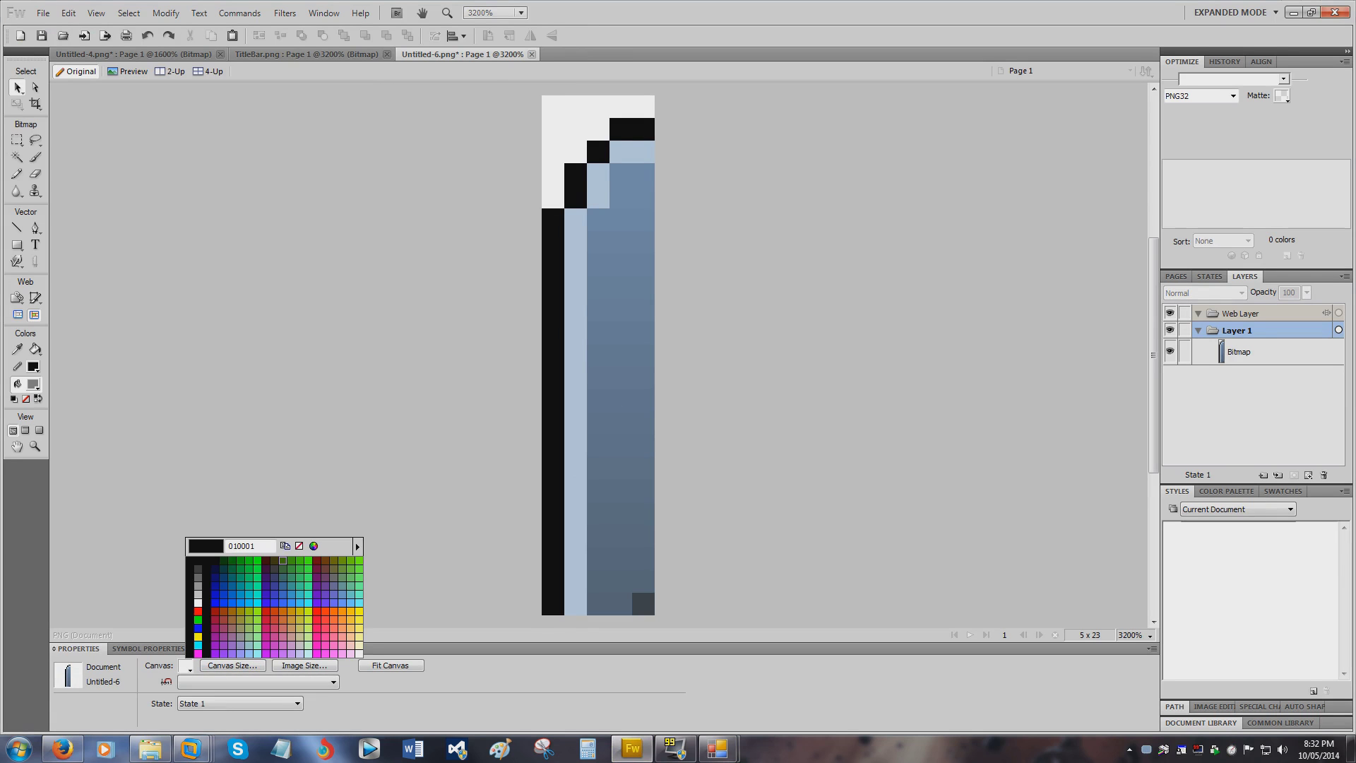
pyautogui.write('010001')
pyautogui.press('Return')
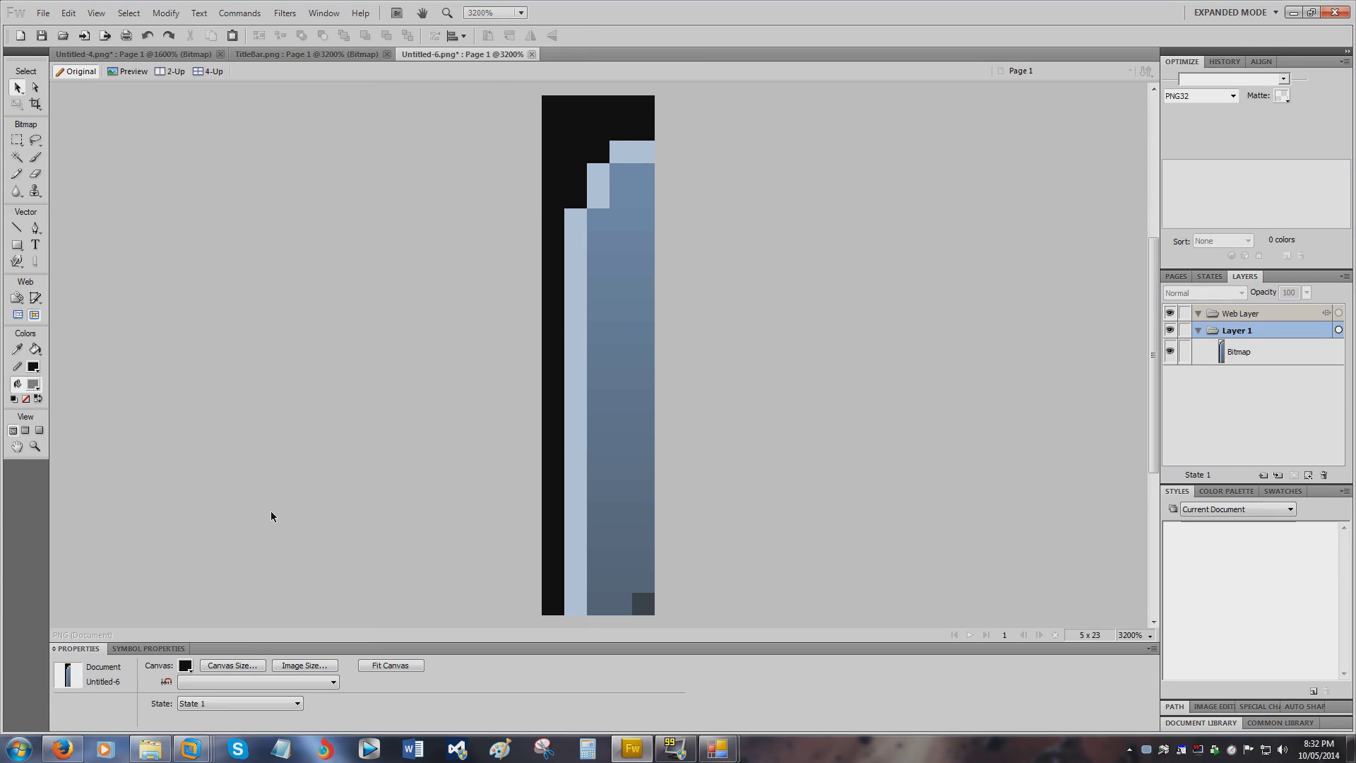
# Save the corner strip as titlebarleft.png
pyautogui.click(43, 13)
pyautogui.click(42, 175)
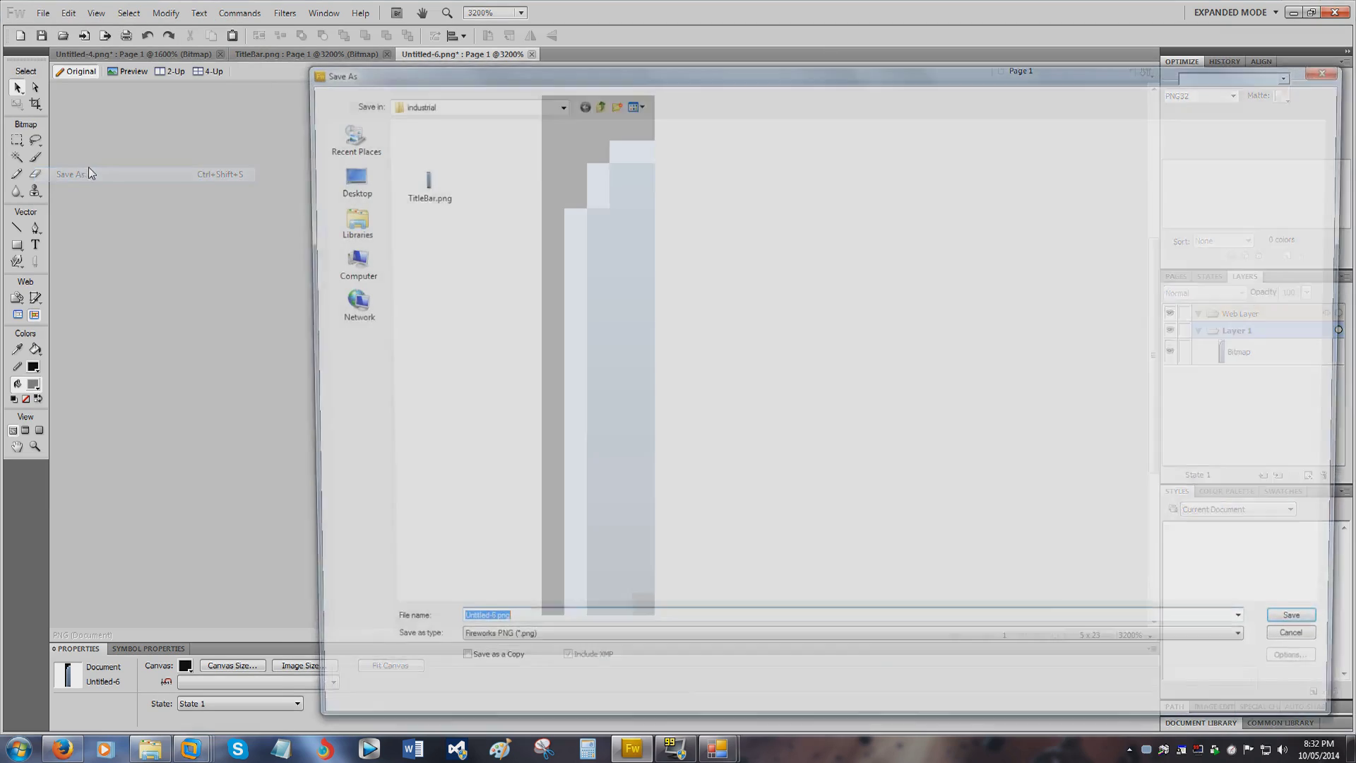
pyautogui.write('title')
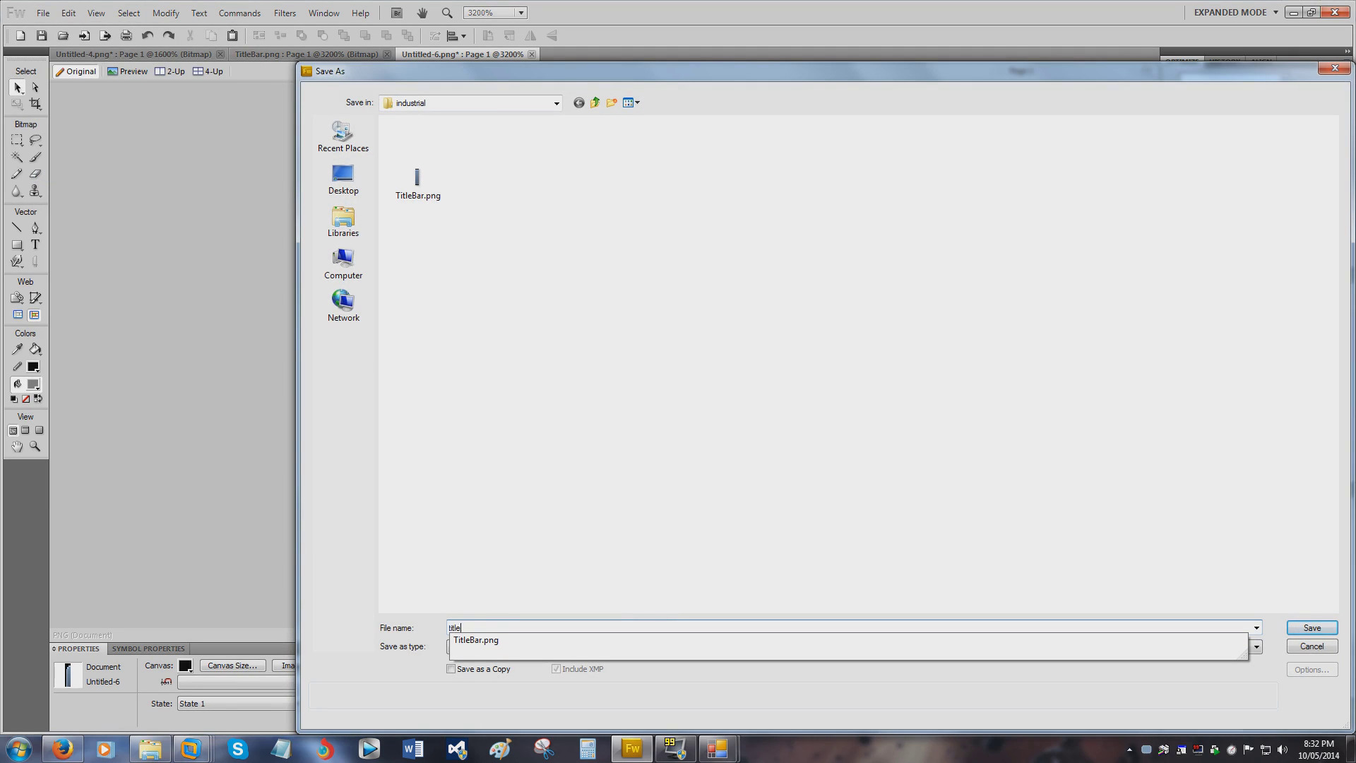
pyautogui.write('barleft')
pyautogui.press('Return')
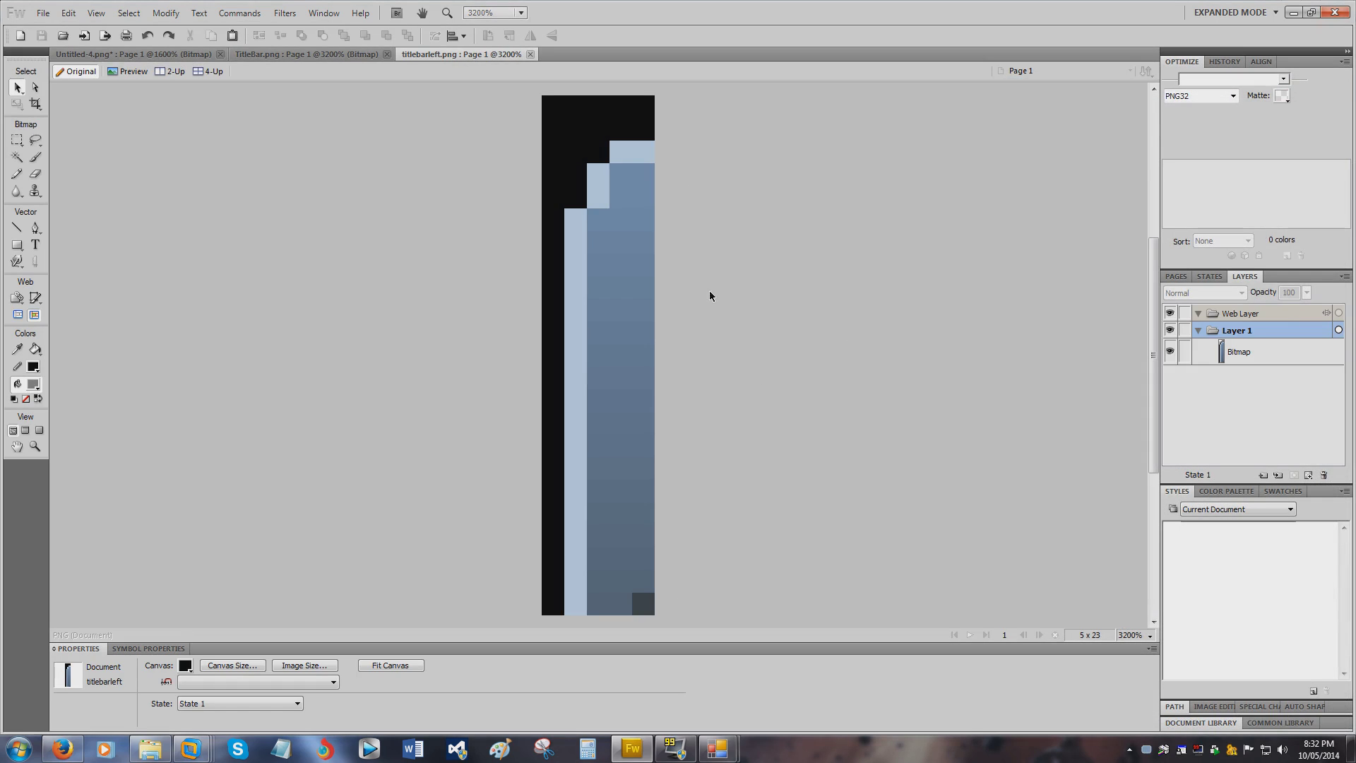
pyautogui.click(305, 54)
# Cut the title bar's 5×23 right end into a new 5×23 document
pyautogui.click(134, 54)
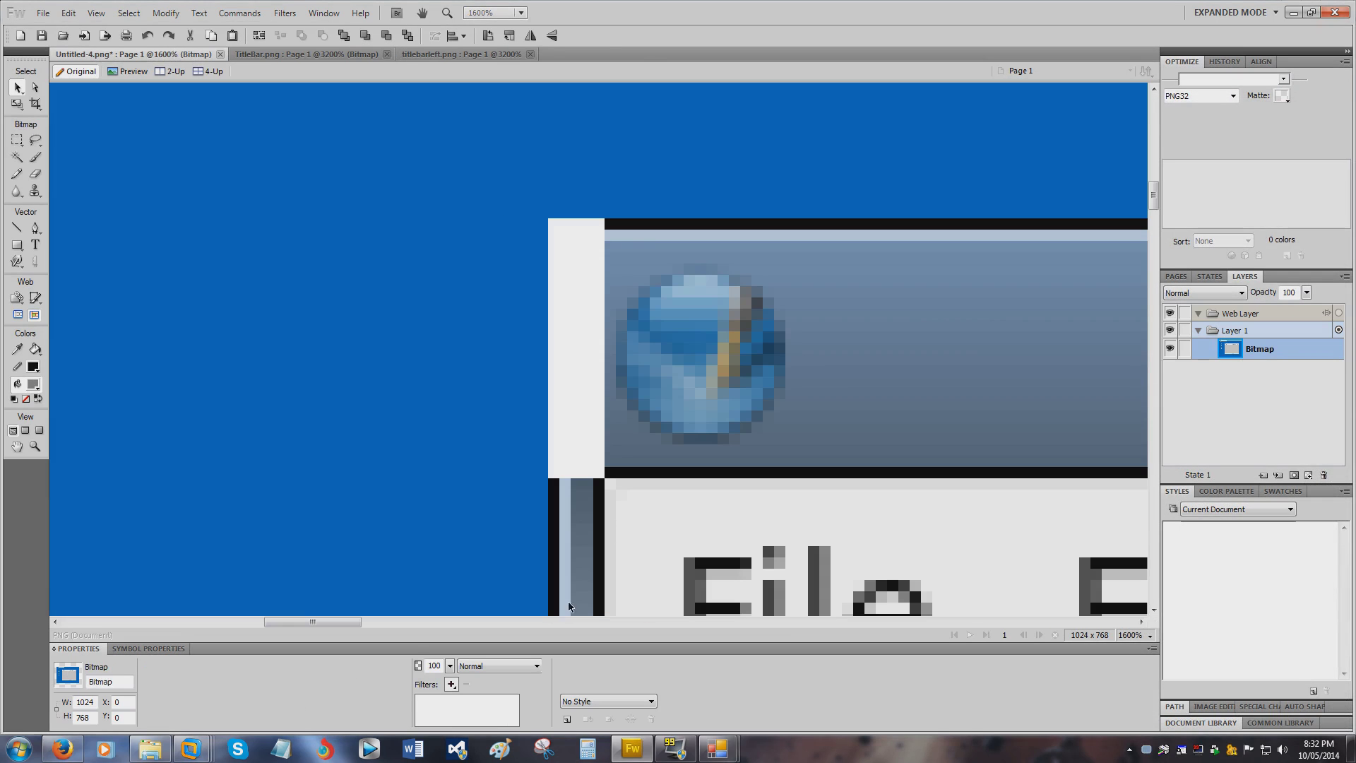
pyautogui.moveTo(349, 620); pyautogui.dragTo(966, 635)
pyautogui.press('m')
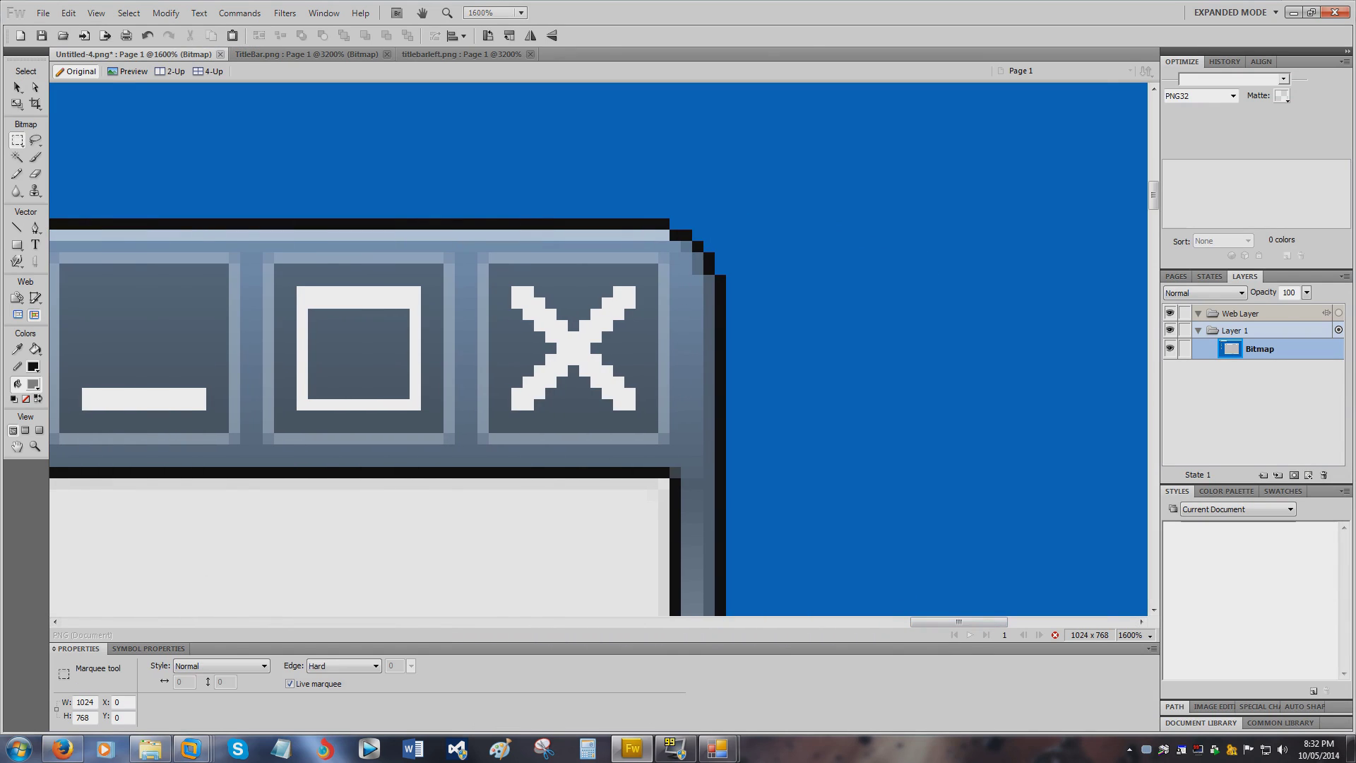
pyautogui.moveTo(669, 219); pyautogui.dragTo(726, 479)
pyautogui.press('Delete')
pyautogui.hotkey('ctrl', 'n')
pyautogui.press('Return')
pyautogui.hotkey('ctrl', 'v')
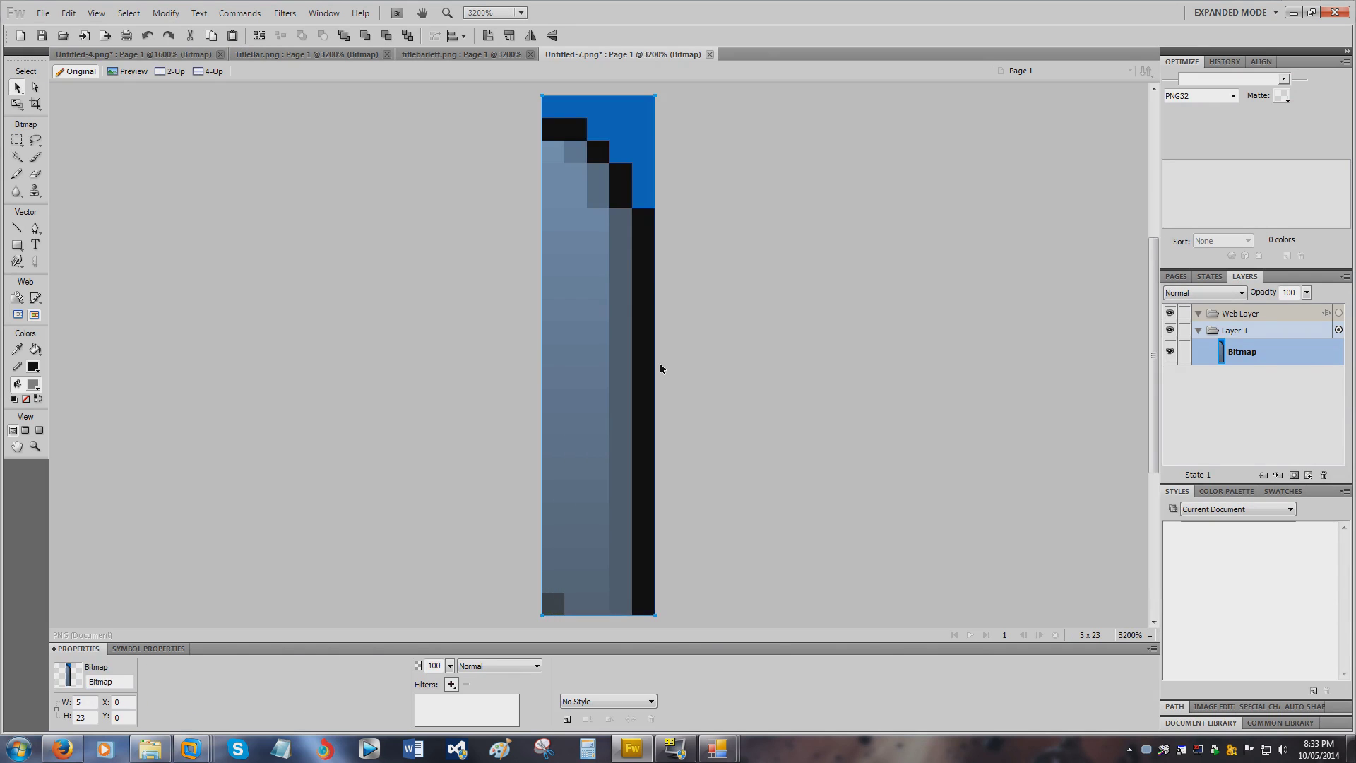
# Delete the blue top-right corner pixels and give the strip the 010001 canvas colour
pyautogui.hotkey('ctrl', '=')
pyautogui.click(16, 157)
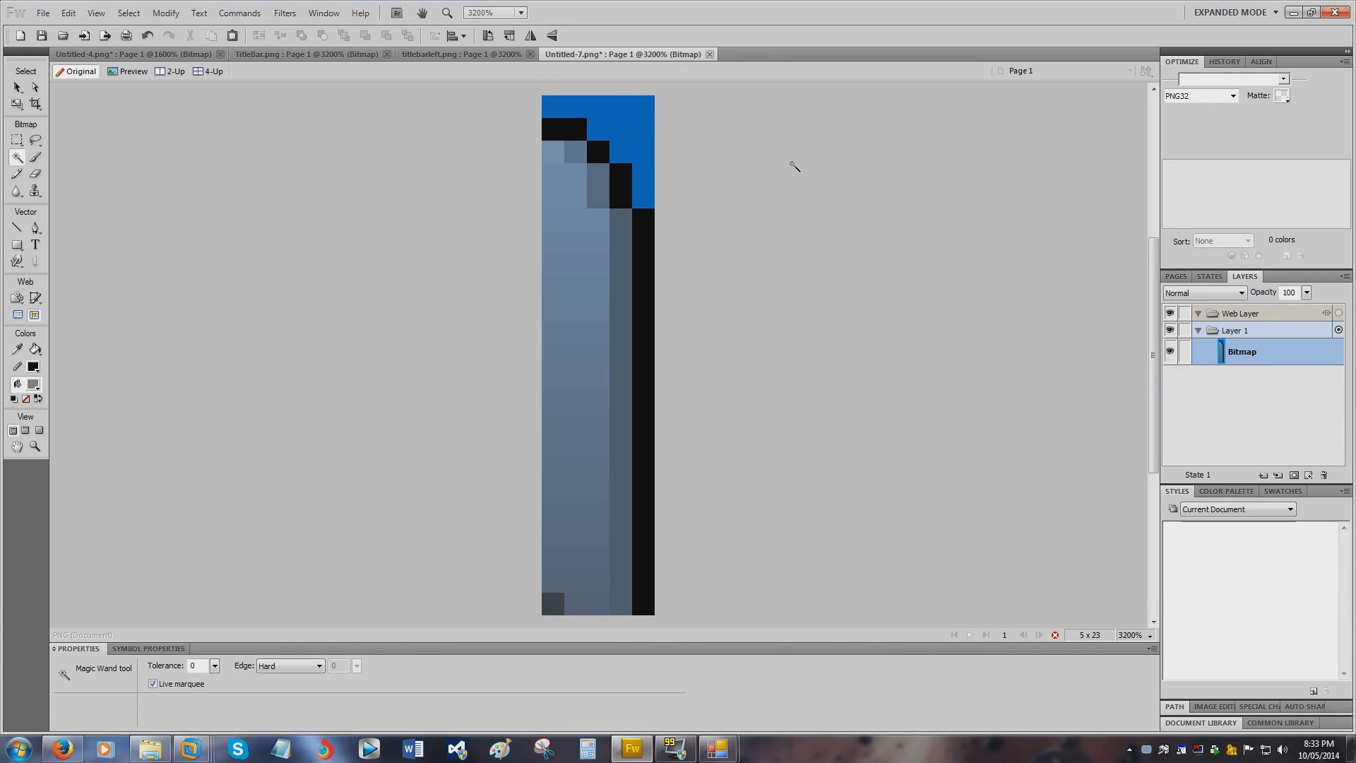
pyautogui.click(627, 122)
pyautogui.press('Delete')
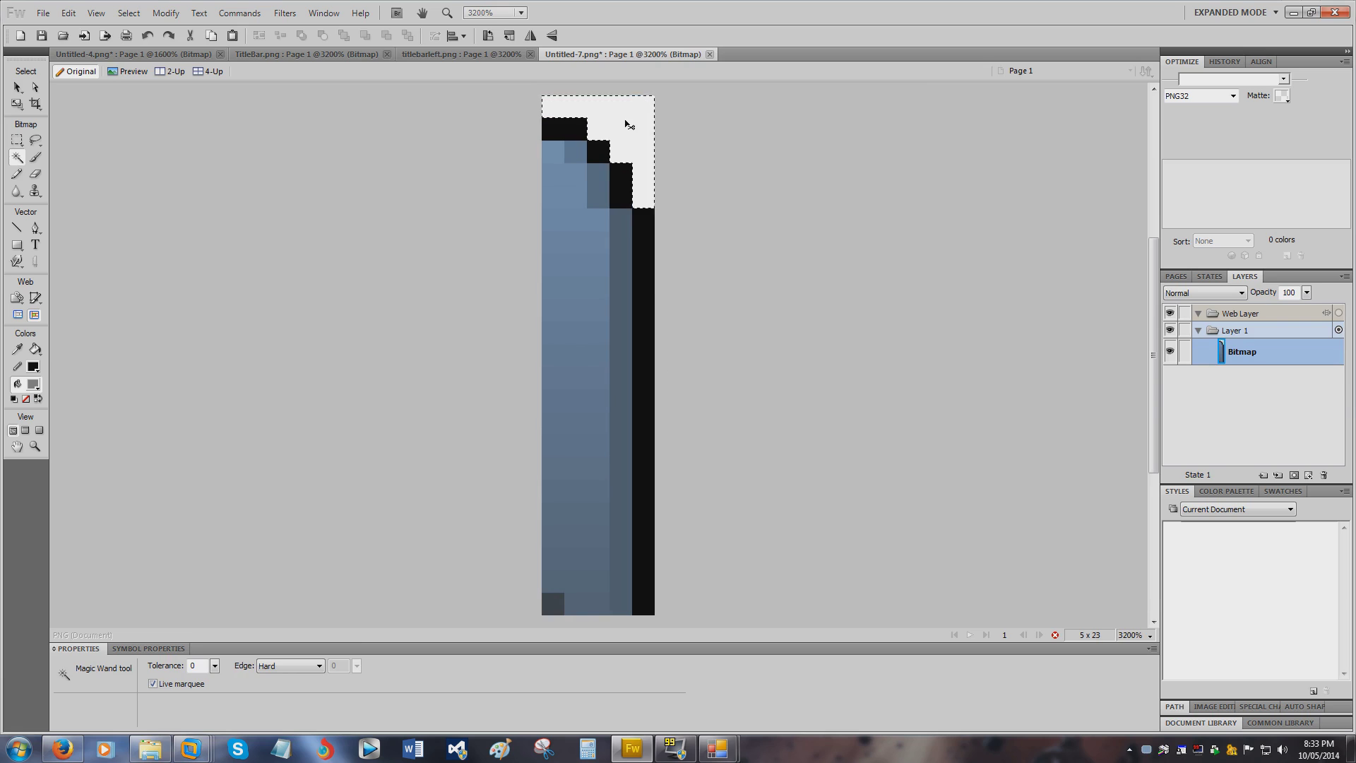
pyautogui.hotkey('ctrl', 'Tab')
pyautogui.click(227, 547)
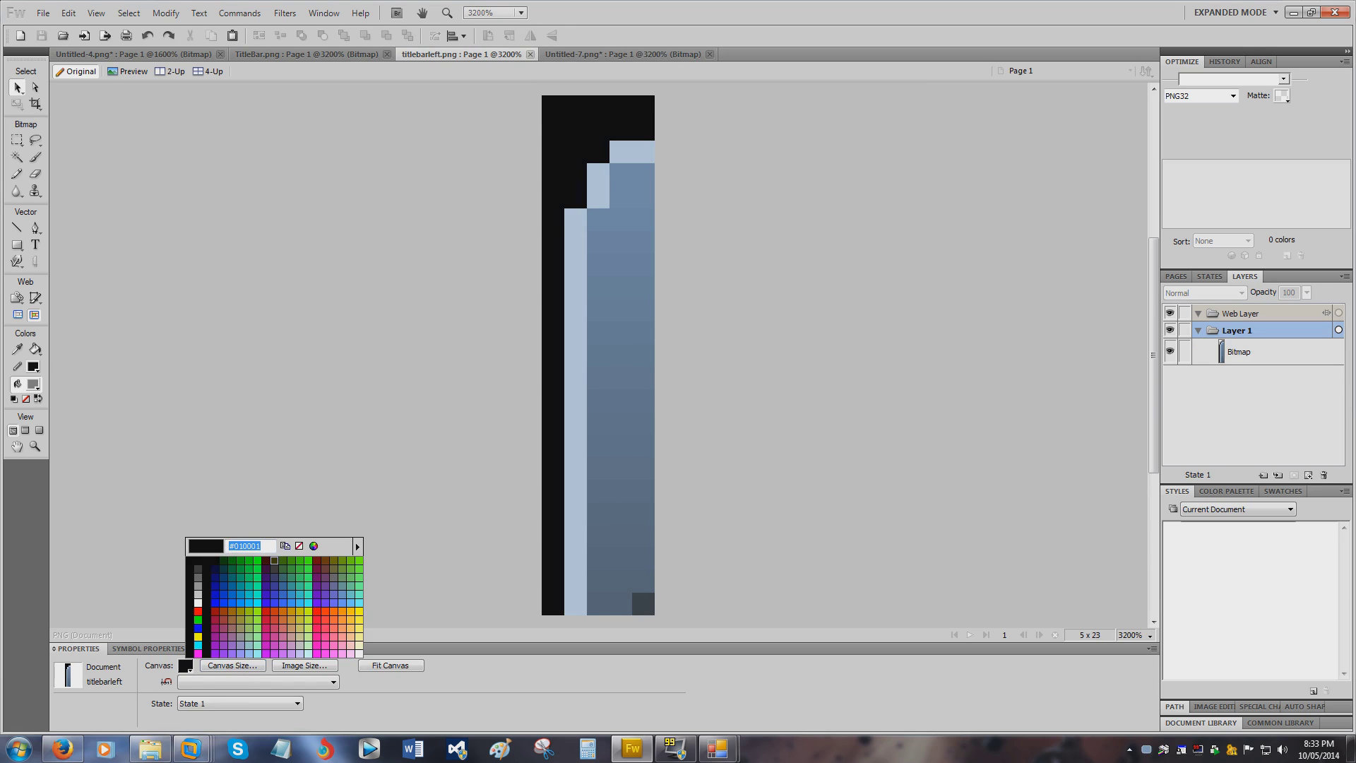
pyautogui.click(594, 62)
pyautogui.click(593, 62)
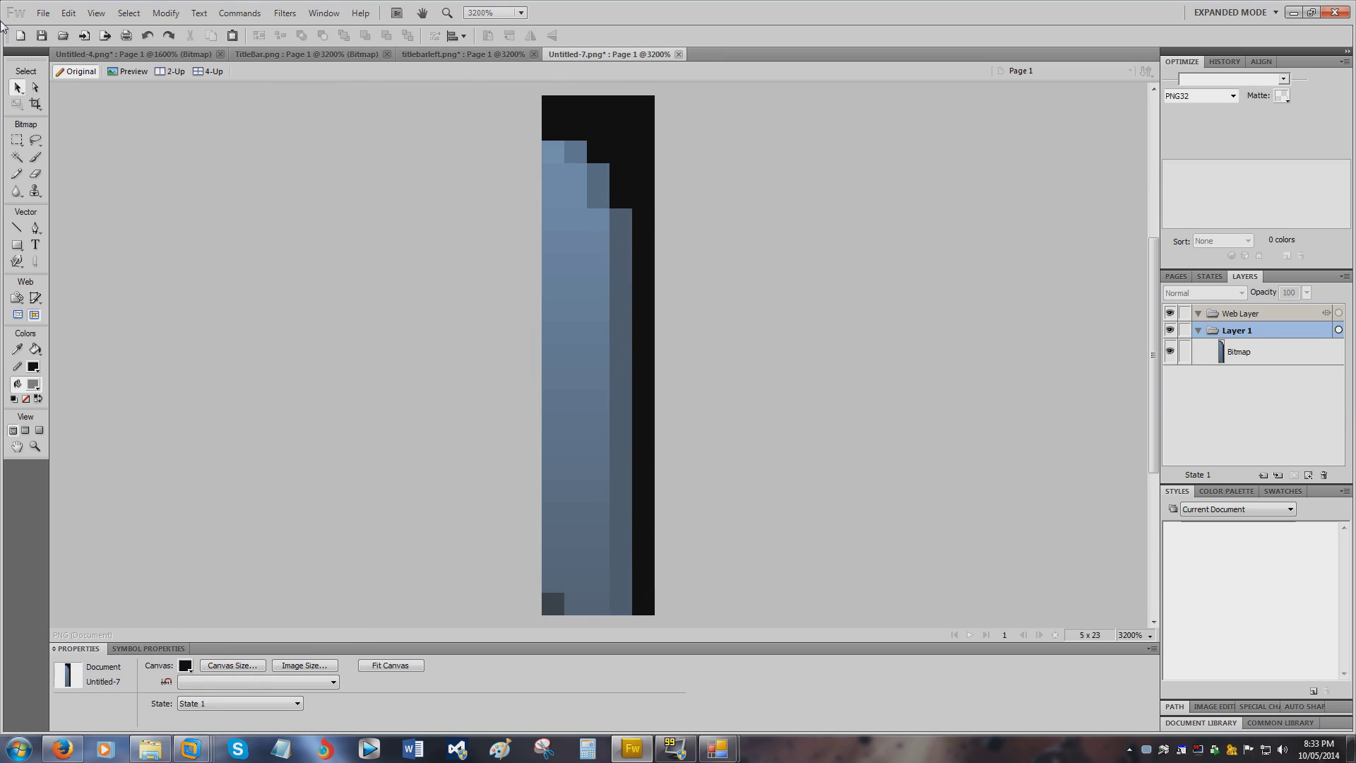
# Save the right-corner strip as titlebarright.png
pyautogui.click(43, 12)
pyautogui.click(109, 173)
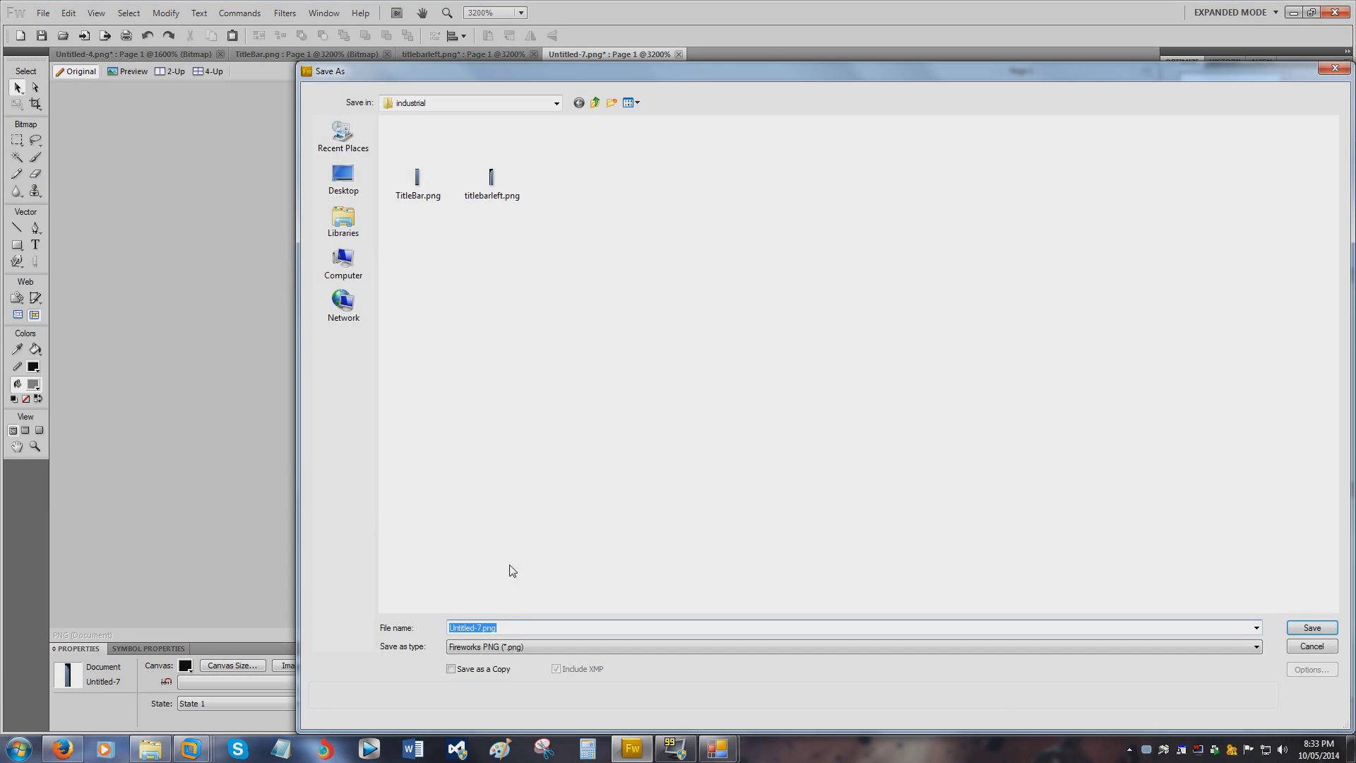
pyautogui.write('titleb')
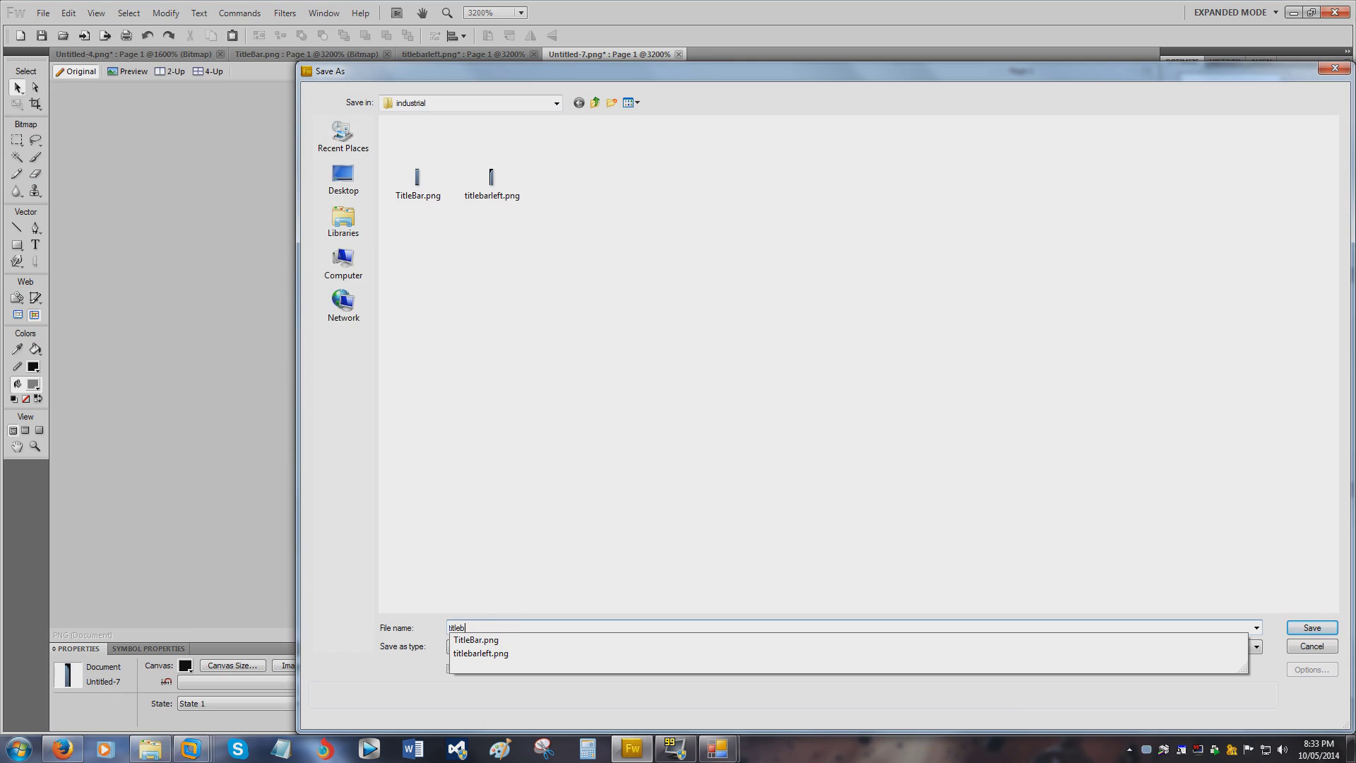
pyautogui.write('arright')
pyautogui.press('Return')
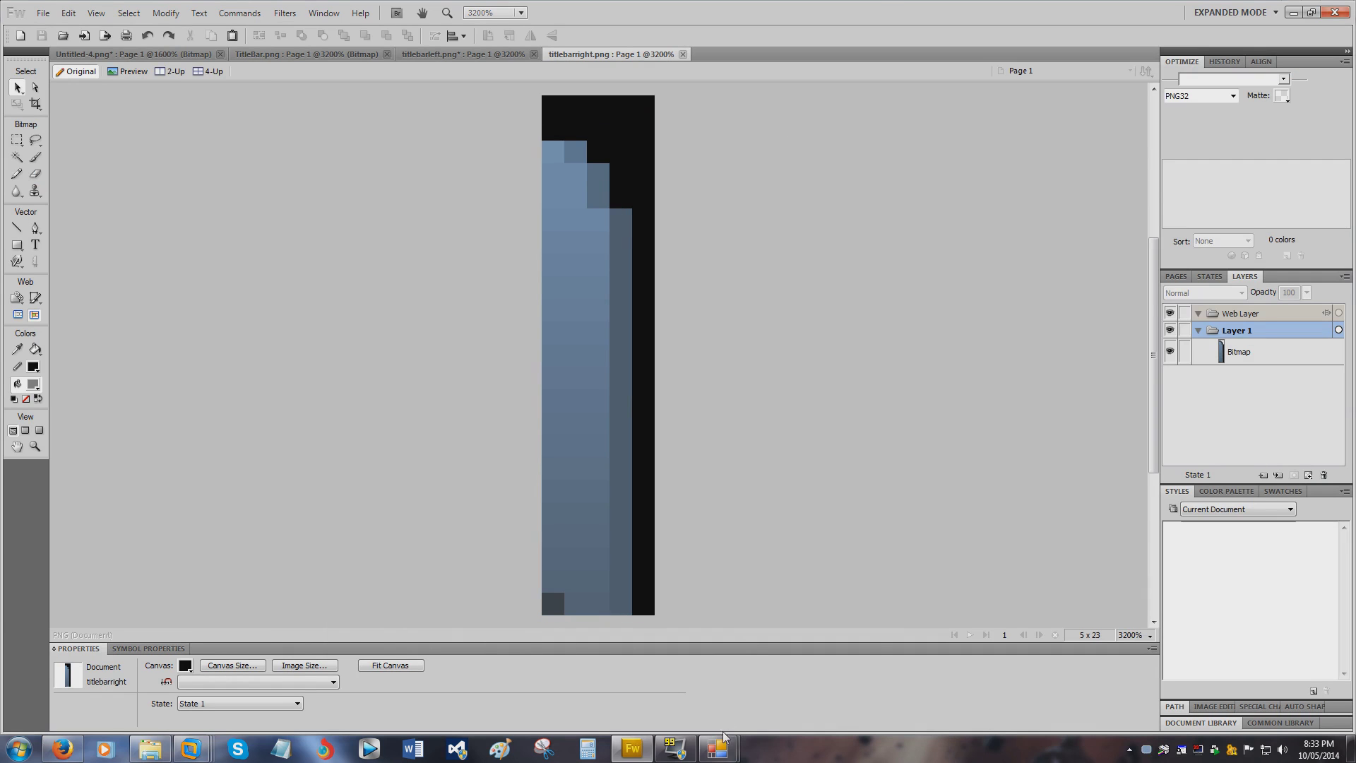
# Apply titlebarleft.png as the title bar's left corner graphic
pyautogui.moveTo(719, 743)
pyautogui.moveTo(775, 684)
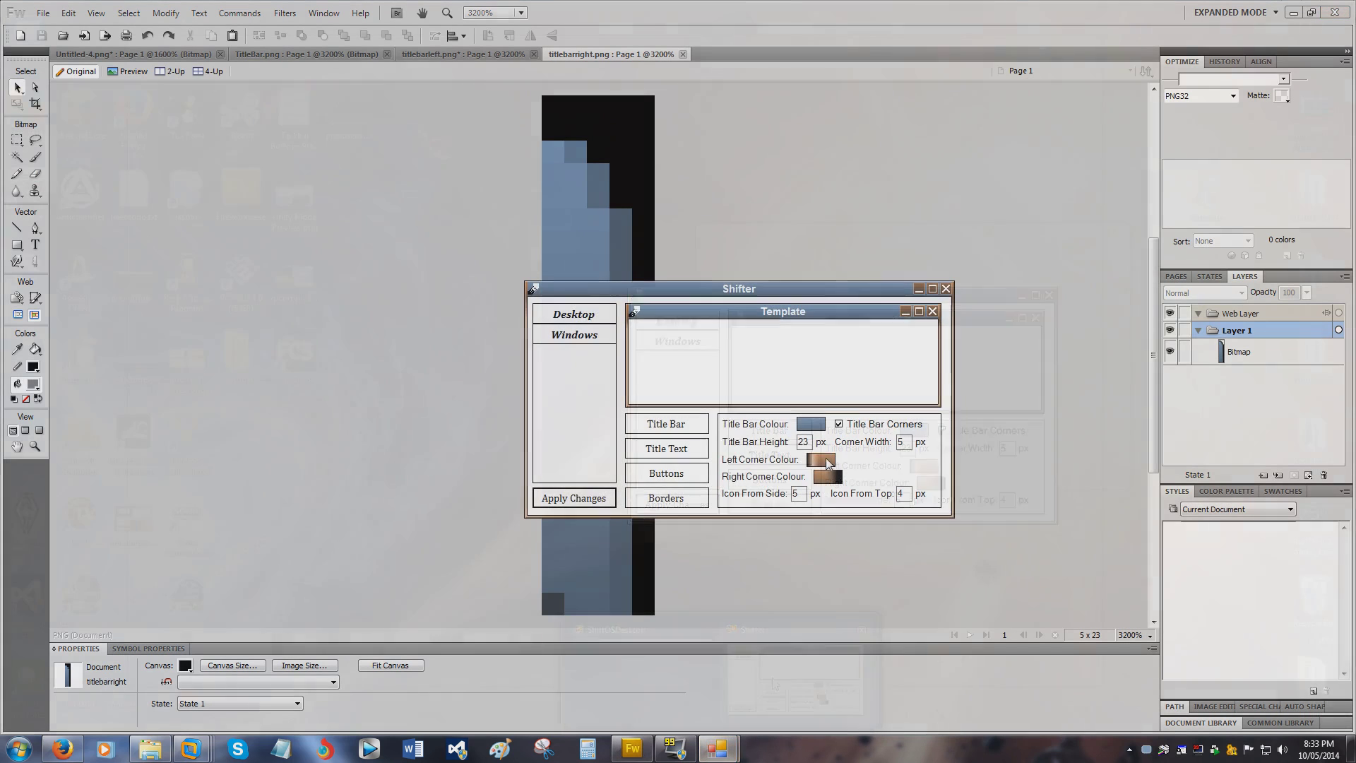
pyautogui.click(829, 463)
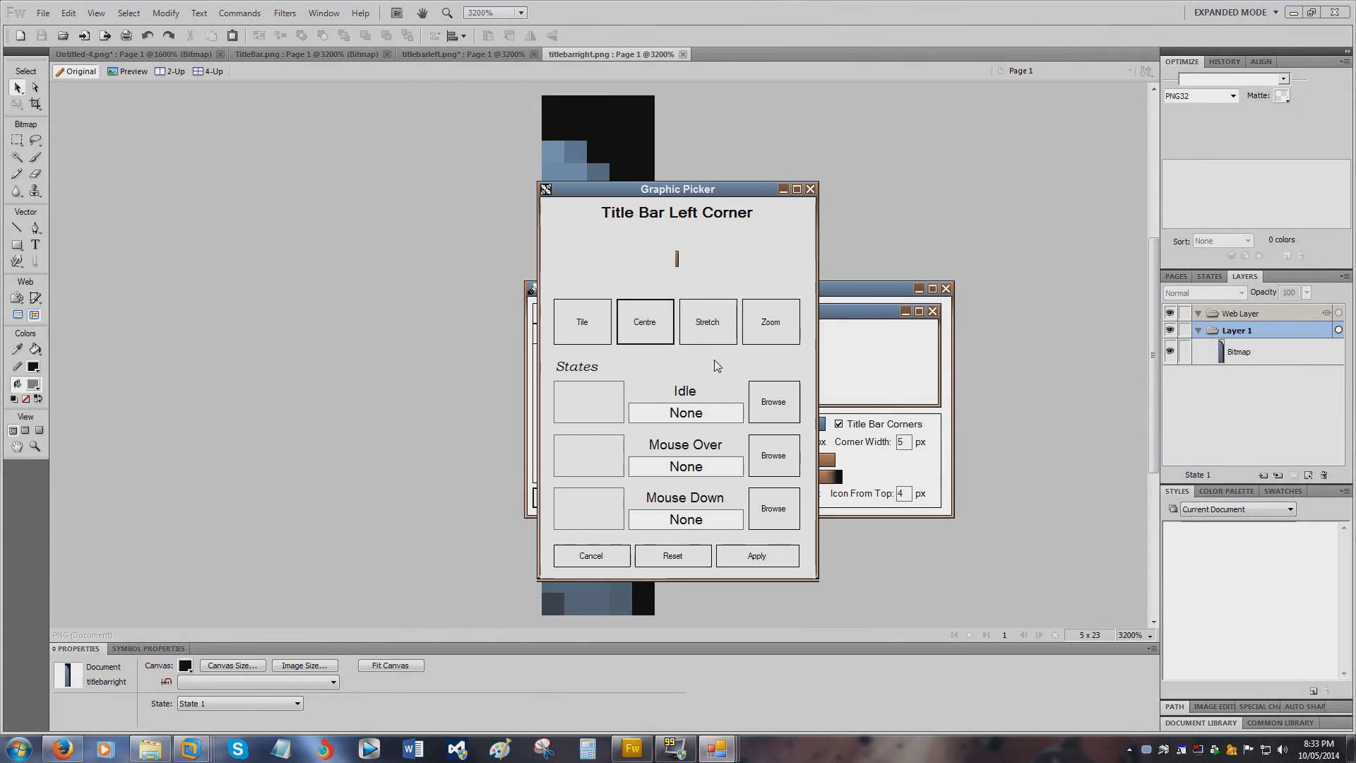
pyautogui.click(773, 402)
pyautogui.click(616, 311)
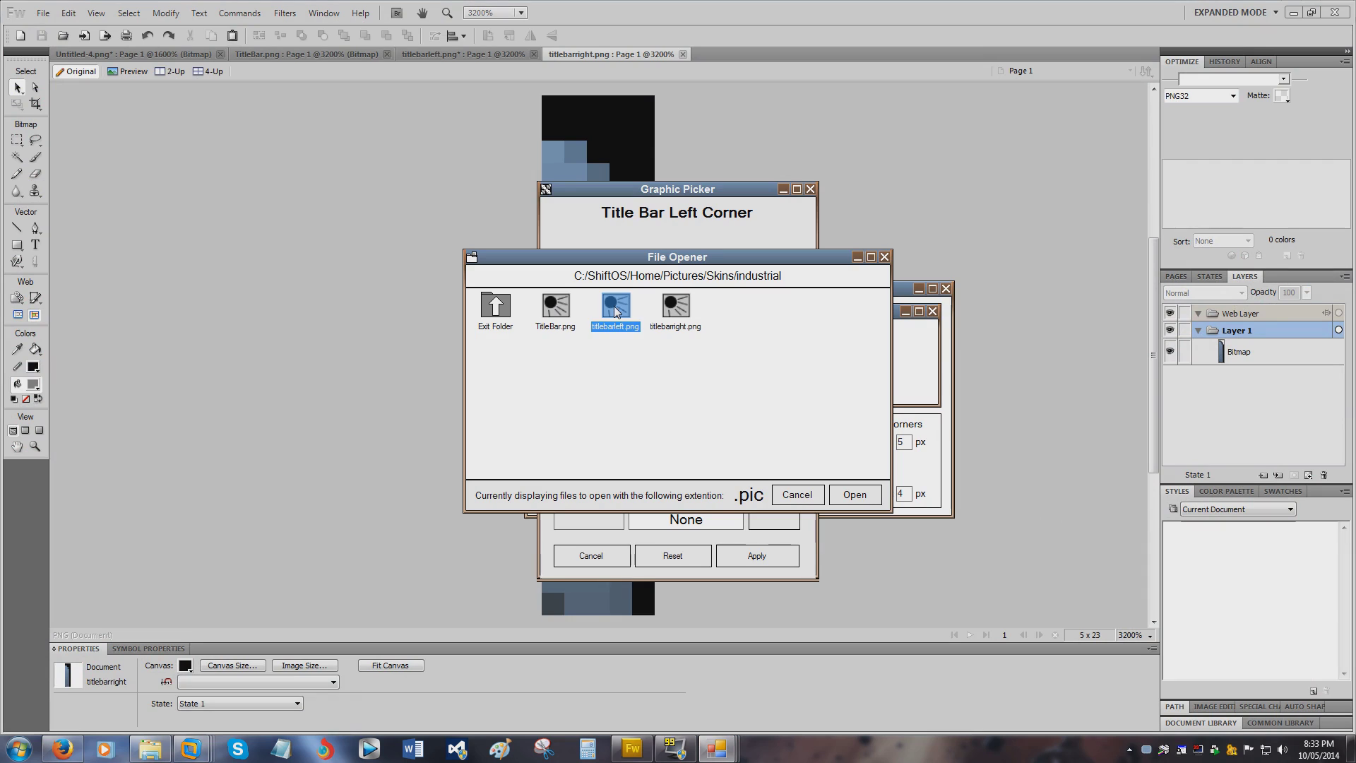
pyautogui.click(851, 496)
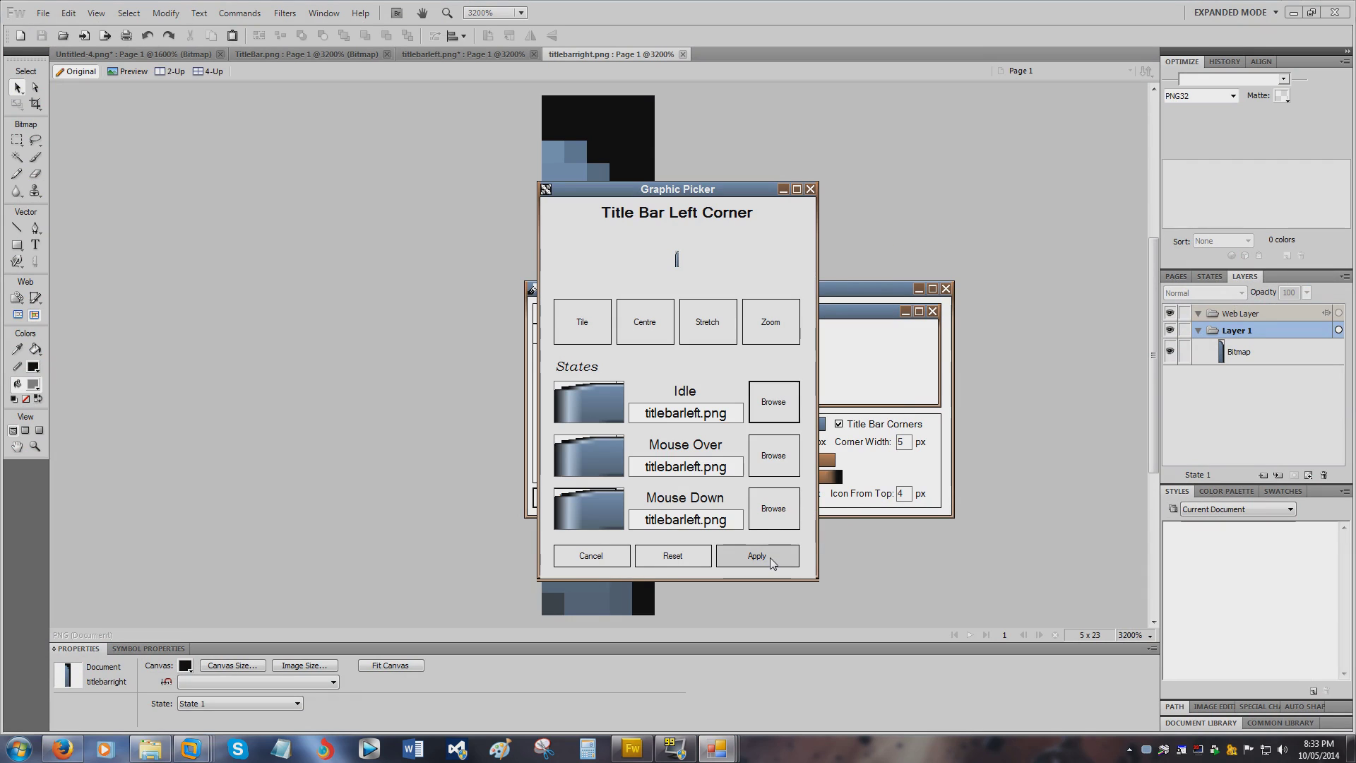
pyautogui.click(758, 557)
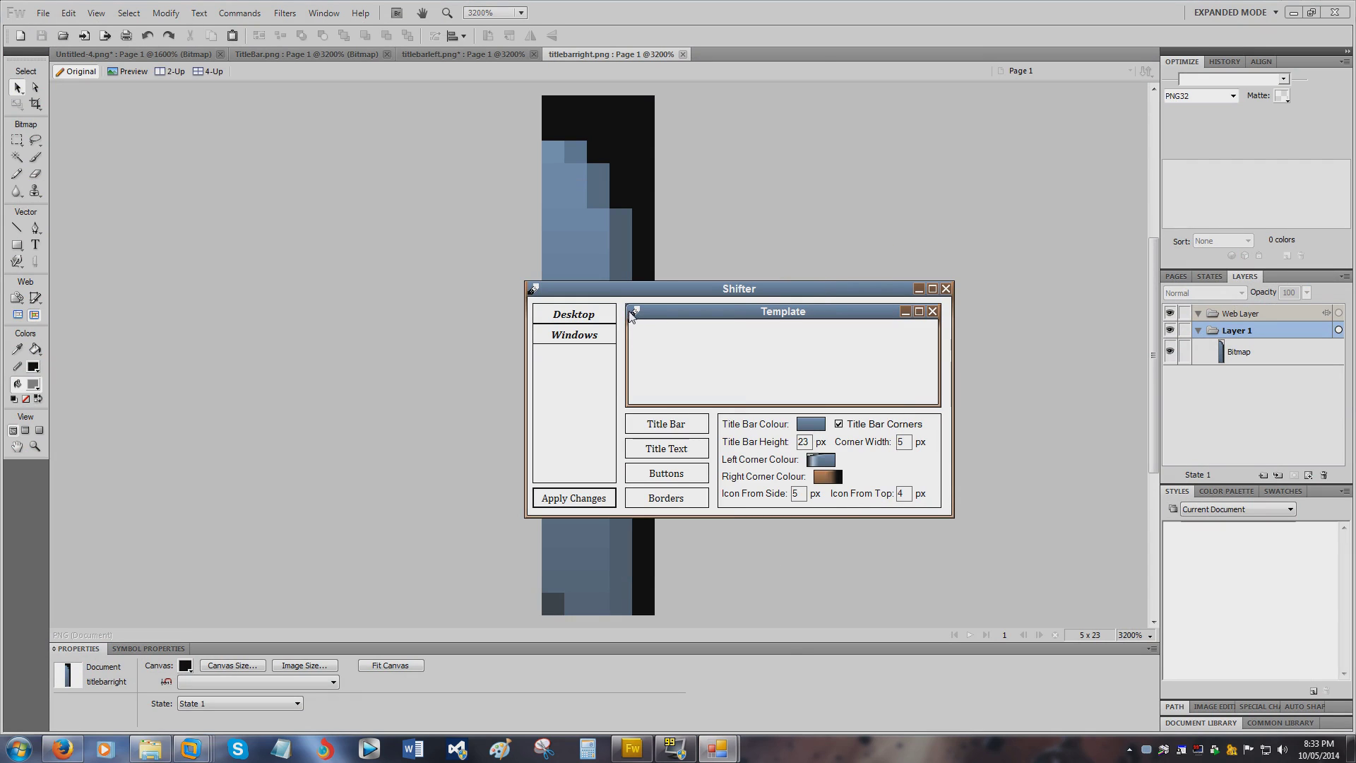
# Set the right corner image centred, then apply the title bar corner changes
pyautogui.click(828, 477)
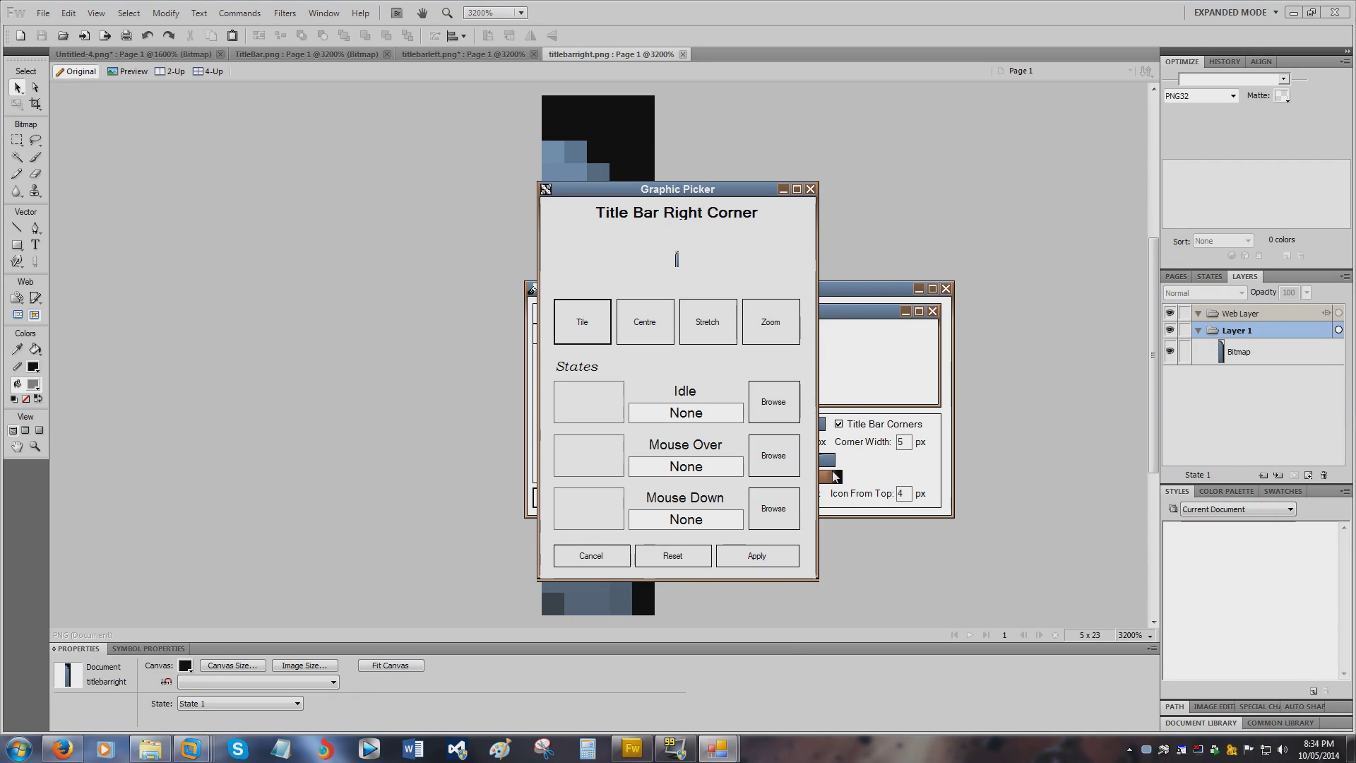
pyautogui.click(664, 322)
pyautogui.click(774, 401)
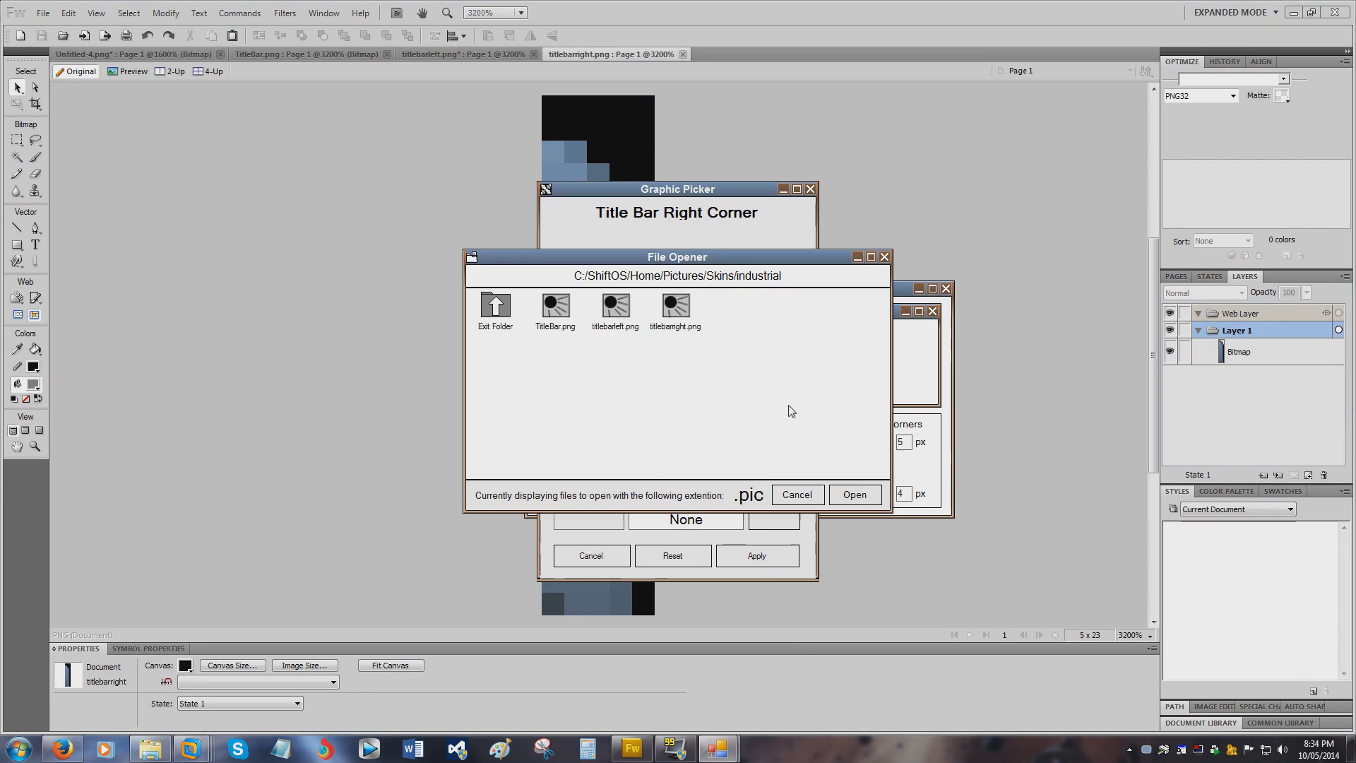
pyautogui.doubleClick(697, 310)
pyautogui.click(758, 556)
pyautogui.click(597, 499)
pyautogui.moveTo(732, 293); pyautogui.dragTo(878, 296)
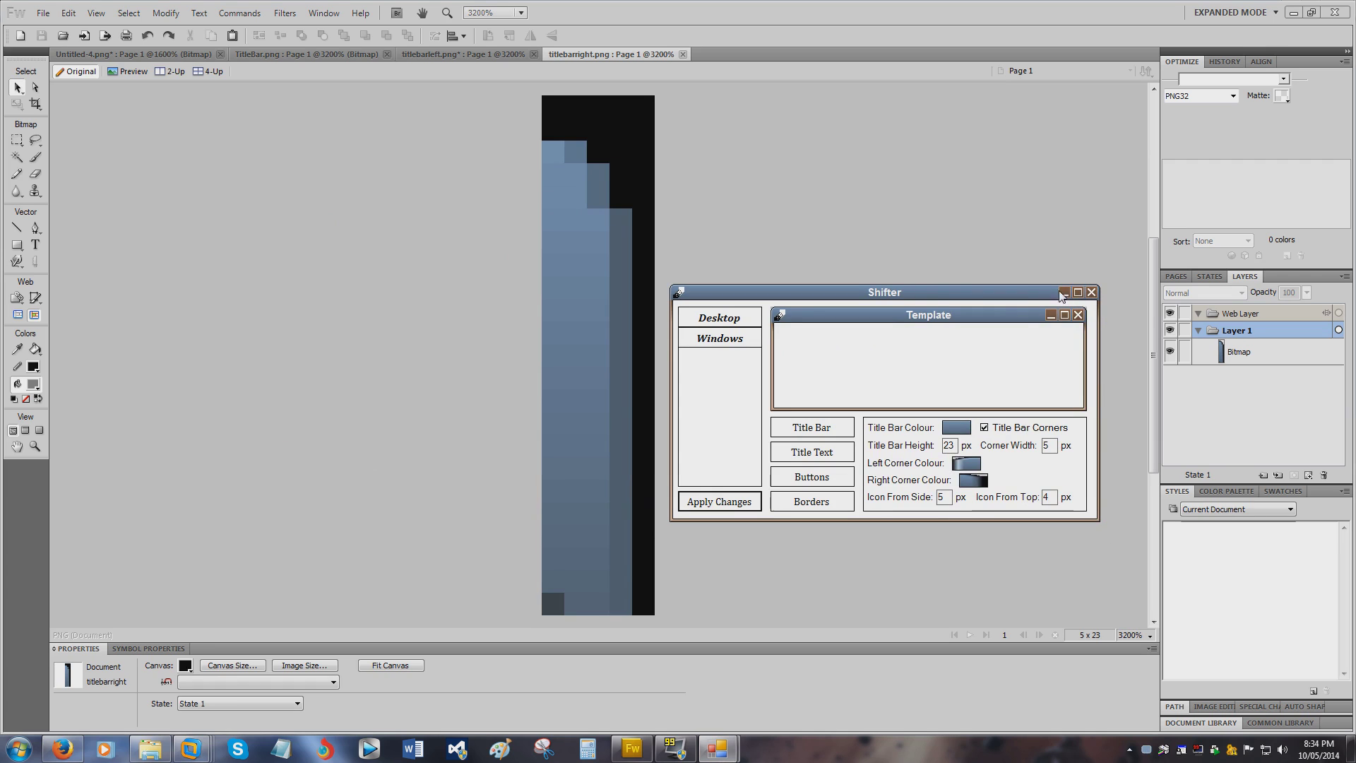
pyautogui.moveTo(1040, 295); pyautogui.dragTo(1052, 267)
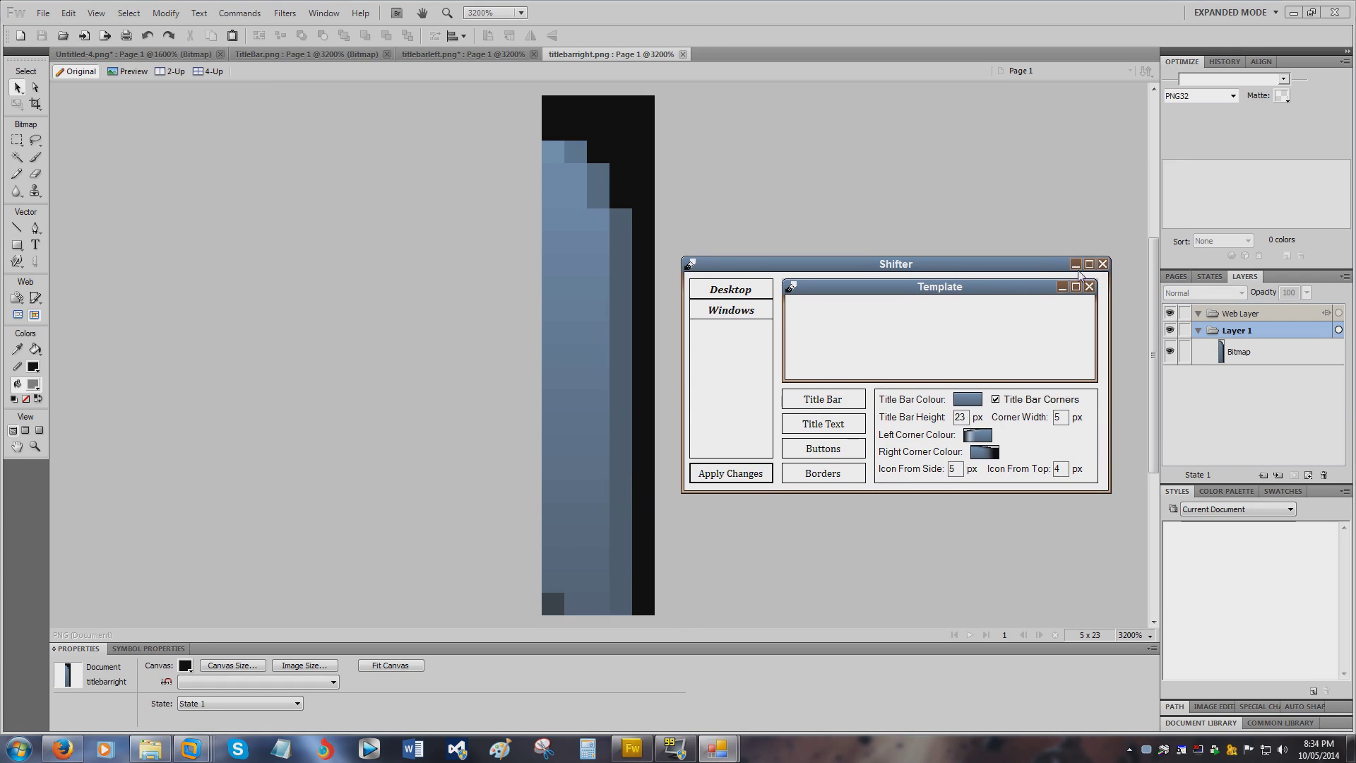
# Cut the close X button from the Untitled-4 mockup and paste it into a new 17×17 document
pyautogui.click(156, 55)
pyautogui.click(17, 140)
pyautogui.moveTo(479, 252); pyautogui.dragTo(669, 443)
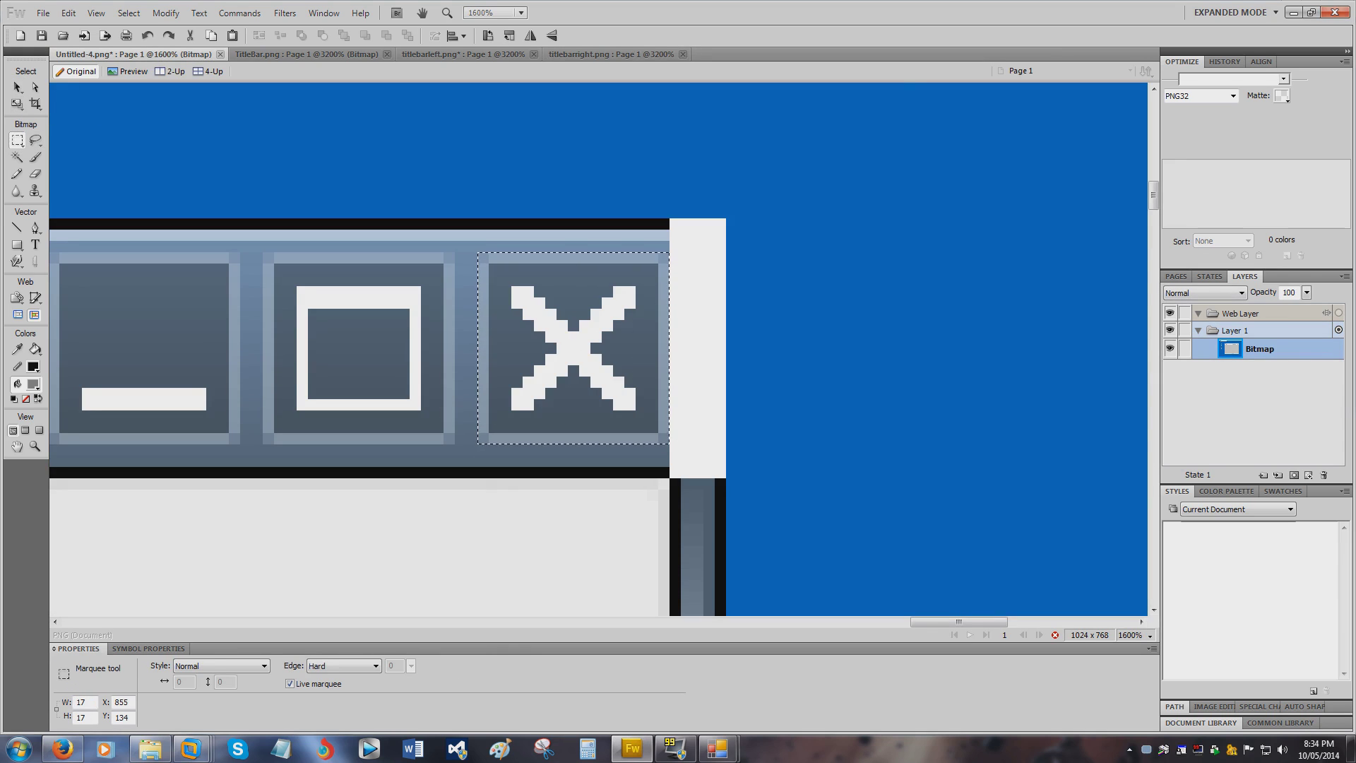
pyautogui.press('Delete')
pyautogui.rightClick(746, 54)
pyautogui.click(803, 114)
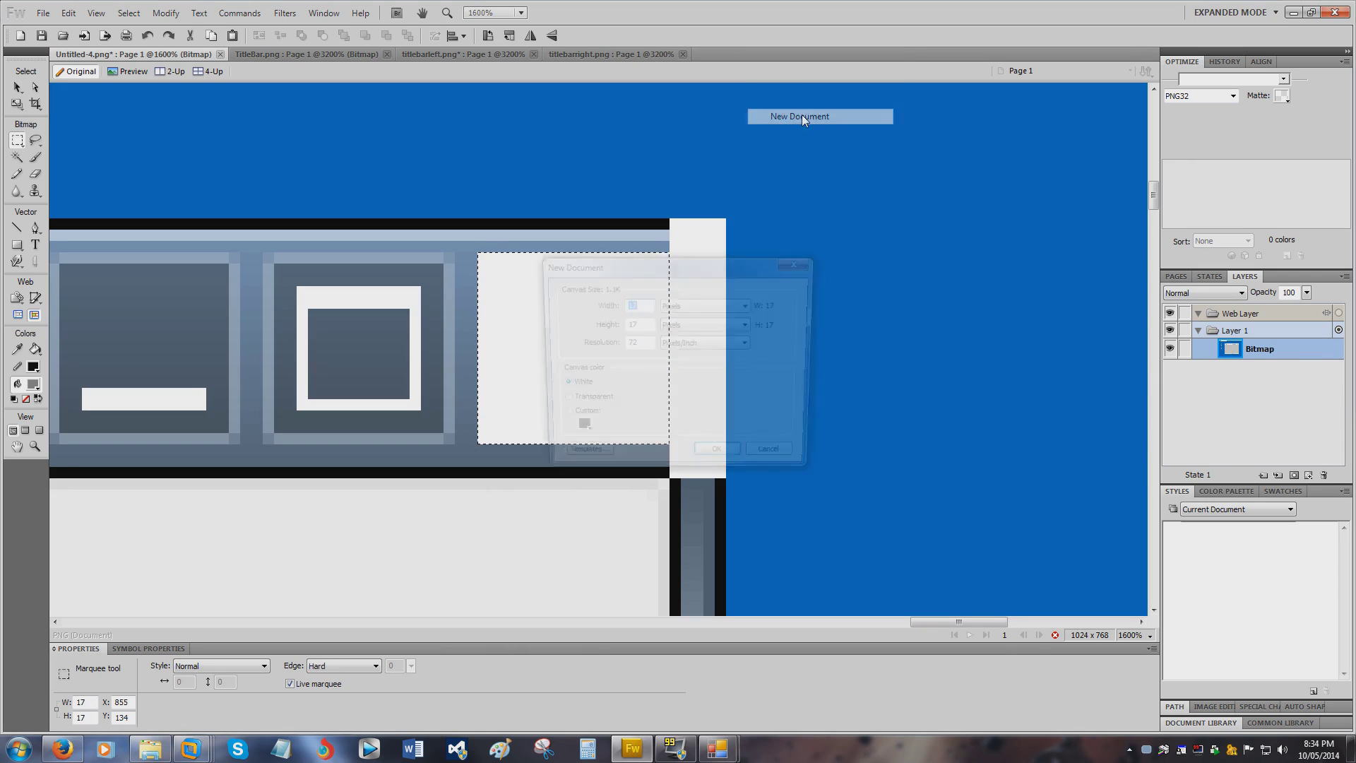
pyautogui.click(719, 460)
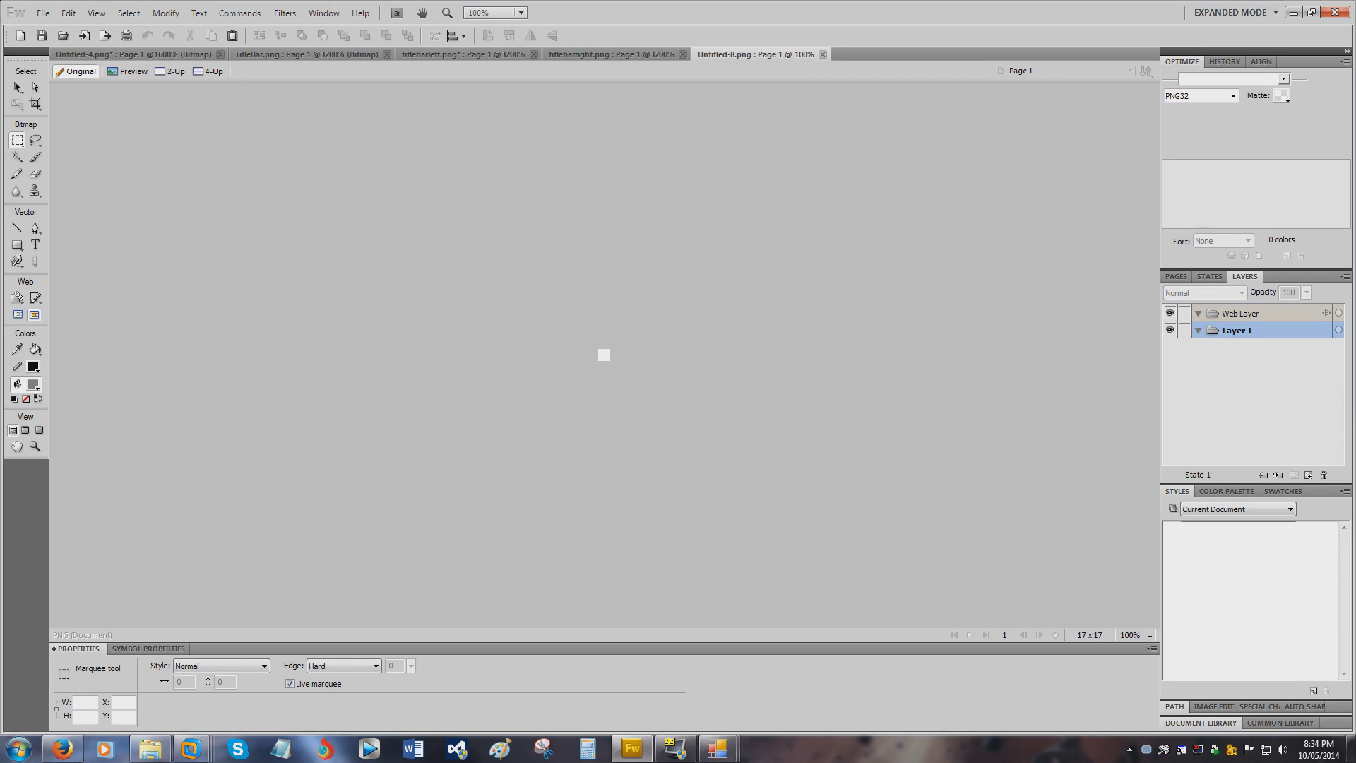
pyautogui.hotkey('ctrl', 'v')
pyautogui.hotkey('ctrl', '=')
pyautogui.hotkey('ctrl', '=')
pyautogui.hotkey('ctrl', '=')
pyautogui.hotkey('ctrl', '=')
pyautogui.hotkey('ctrl', '-')
# Select the pasted X bitmap and save it as close button.png
pyautogui.press('m')
pyautogui.click(719, 368)
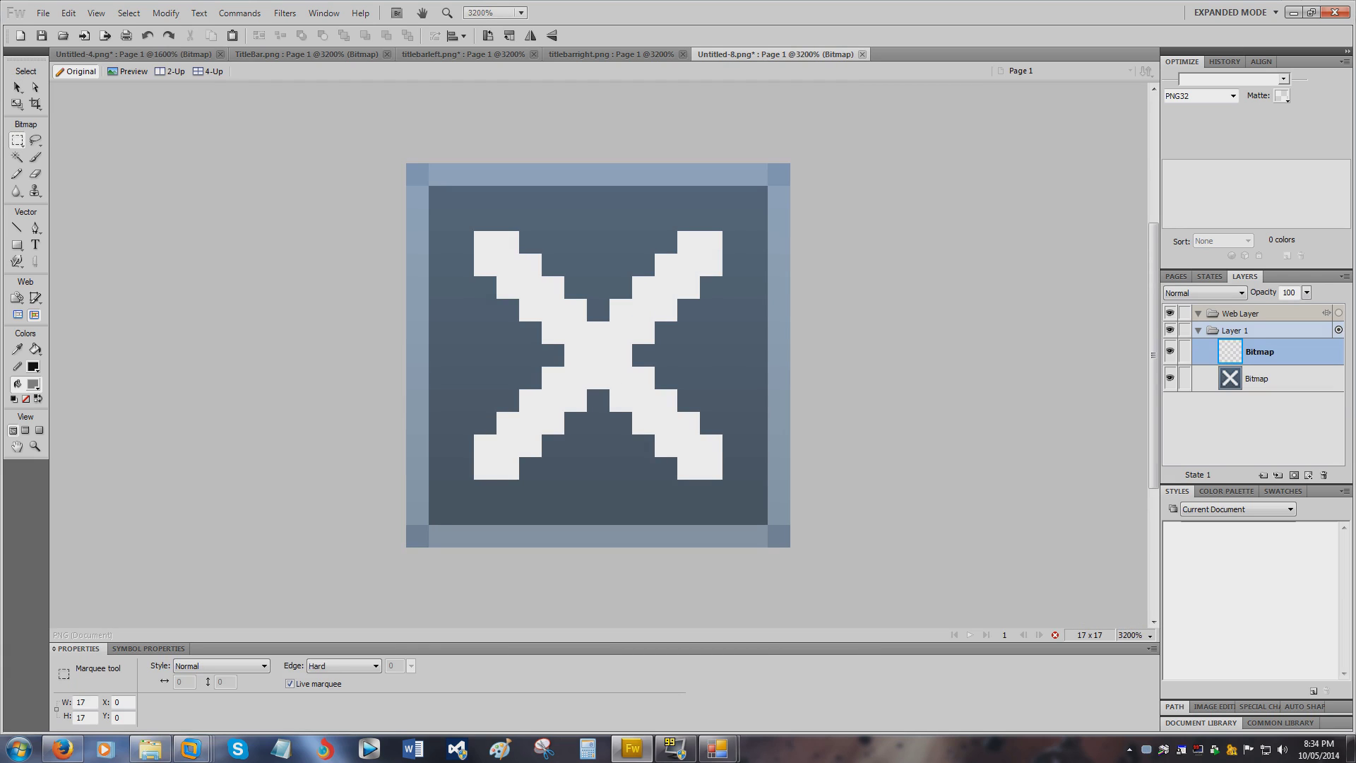
pyautogui.click(17, 87)
pyautogui.click(488, 302)
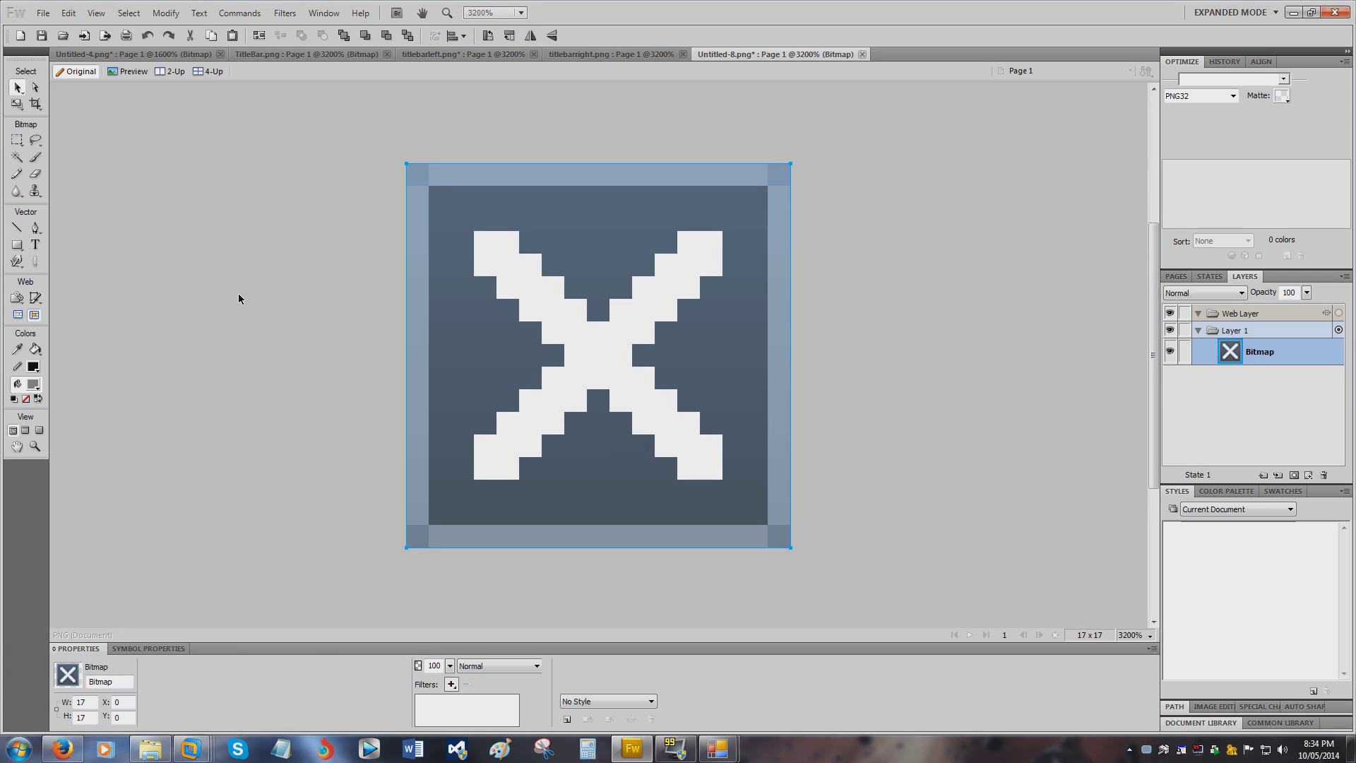
pyautogui.click(45, 14)
pyautogui.click(106, 174)
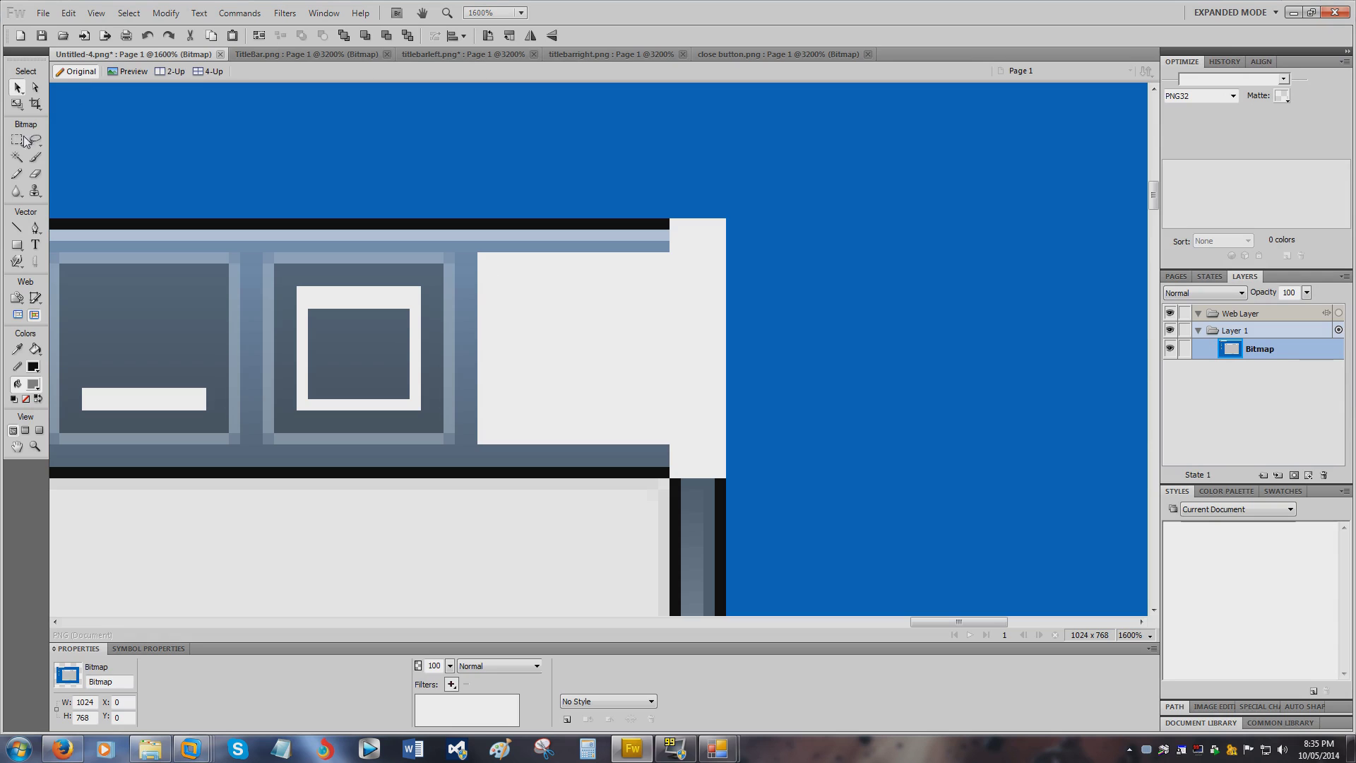
# Select the maximize button square and save it as maximize button.png
pyautogui.moveTo(263, 252); pyautogui.dragTo(456, 444)
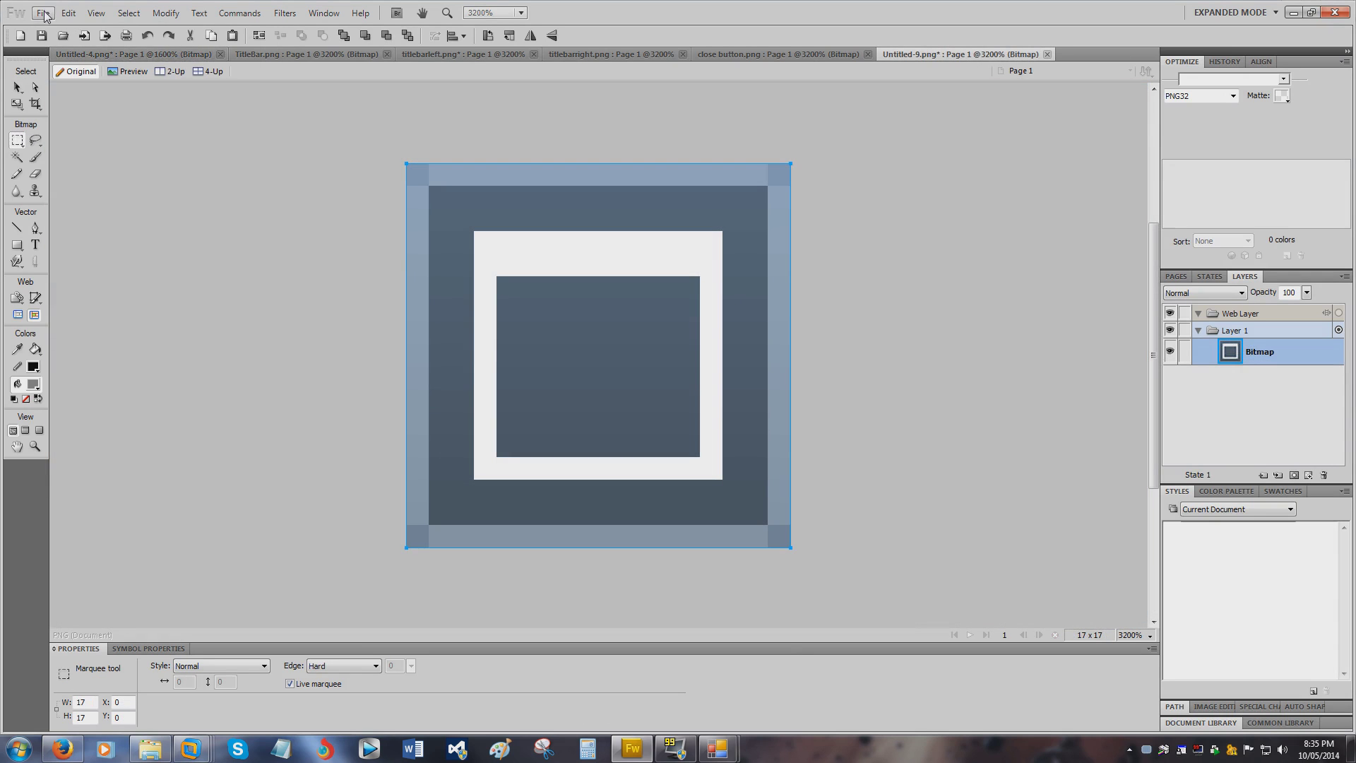
pyautogui.click(43, 14)
pyautogui.click(106, 173)
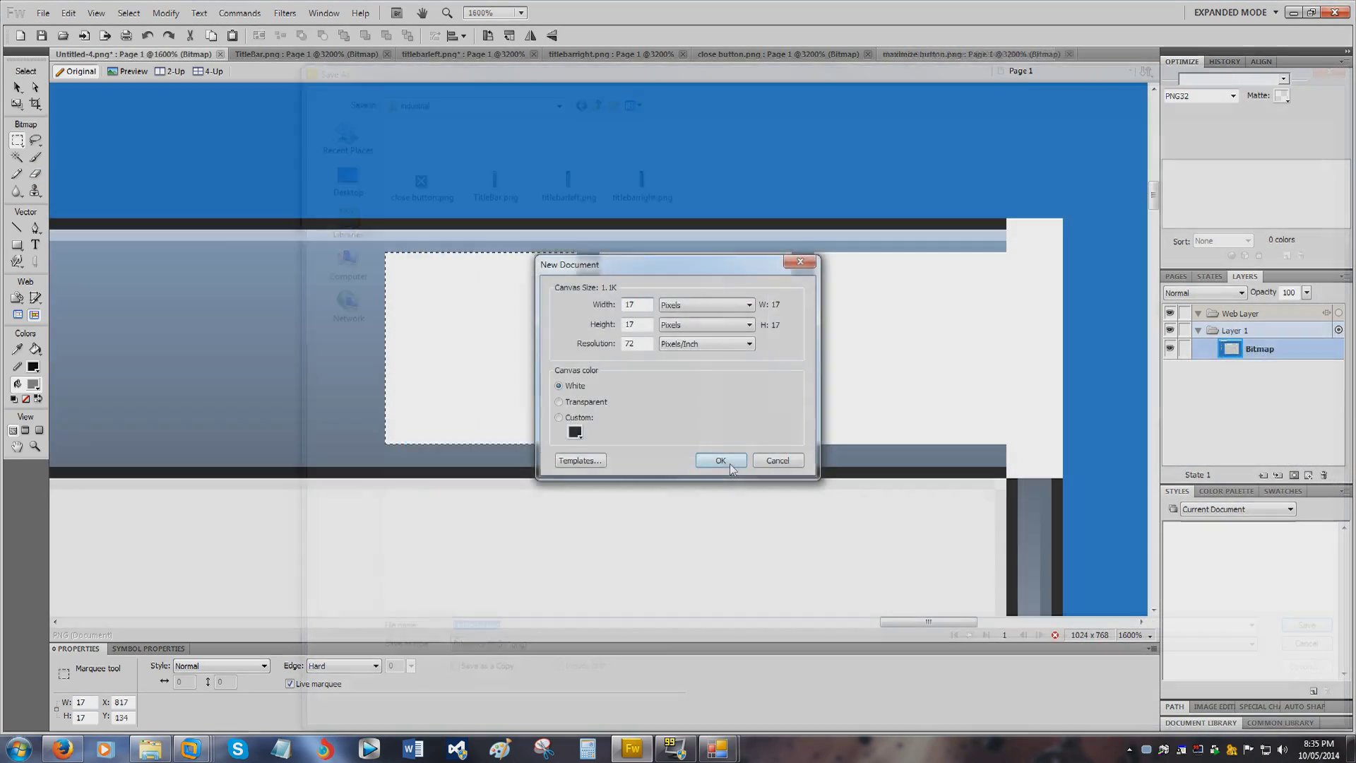
# Paste the minimize button into a new document and save it as minimizebutton.png
pyautogui.click(721, 461)
pyautogui.hotkey('ctrl', 'v')
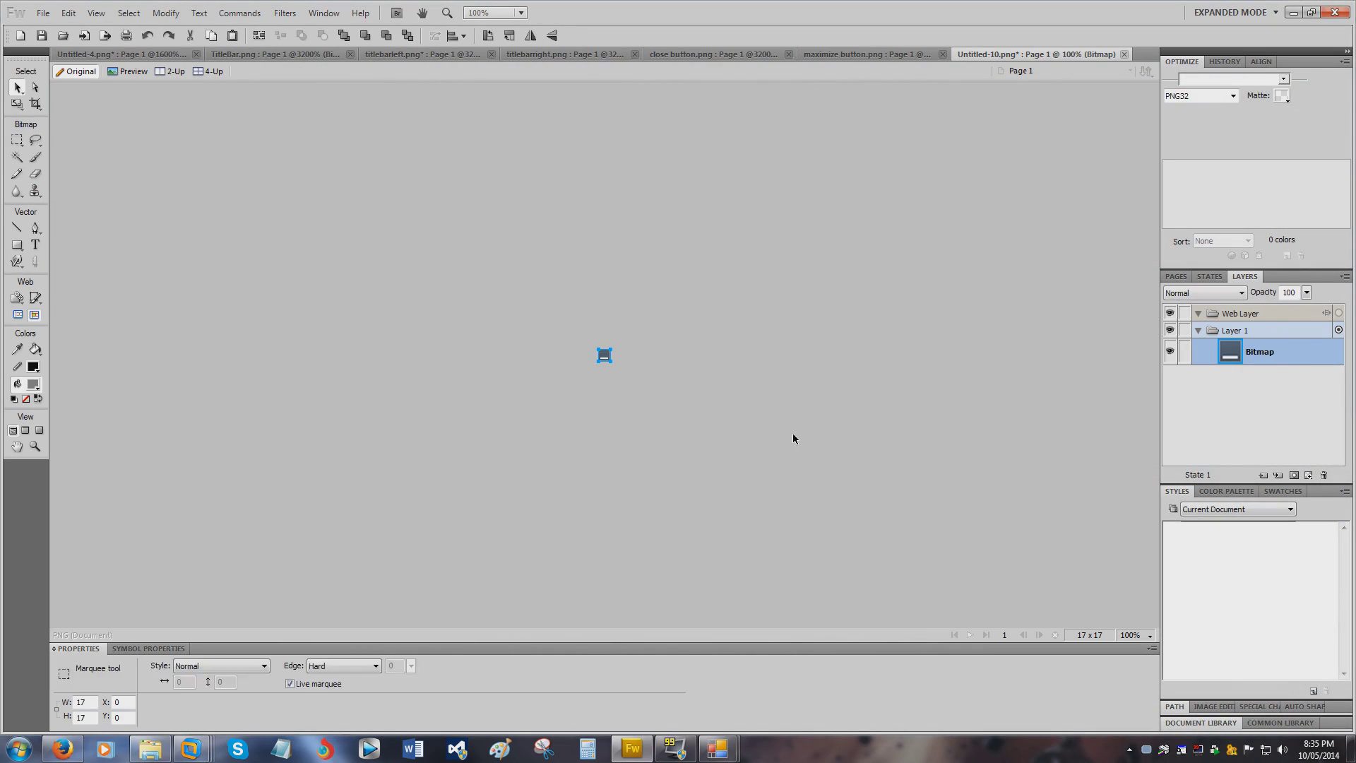
pyautogui.hotkey('ctrl', '0')
pyautogui.click(42, 13)
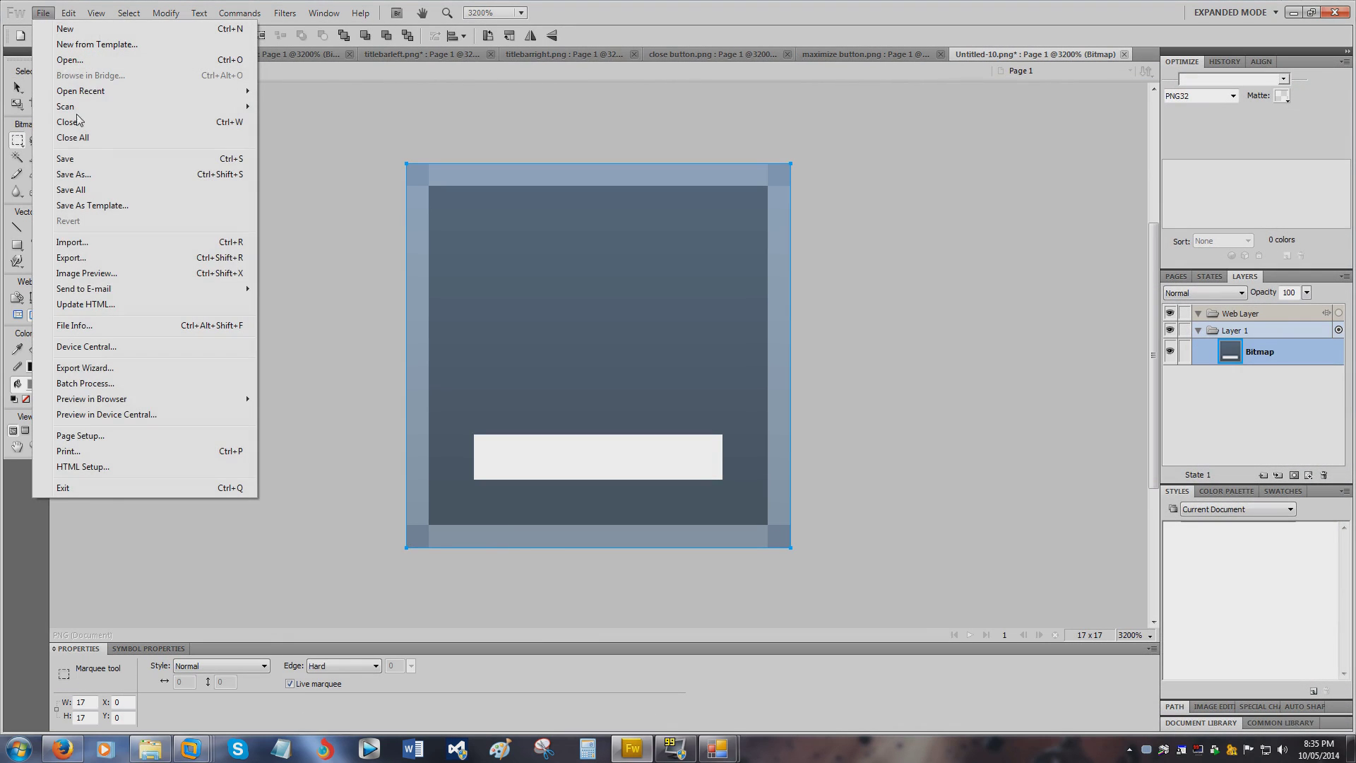
pyautogui.click(113, 175)
pyautogui.write('minimizebutton')
pyautogui.press('Return')
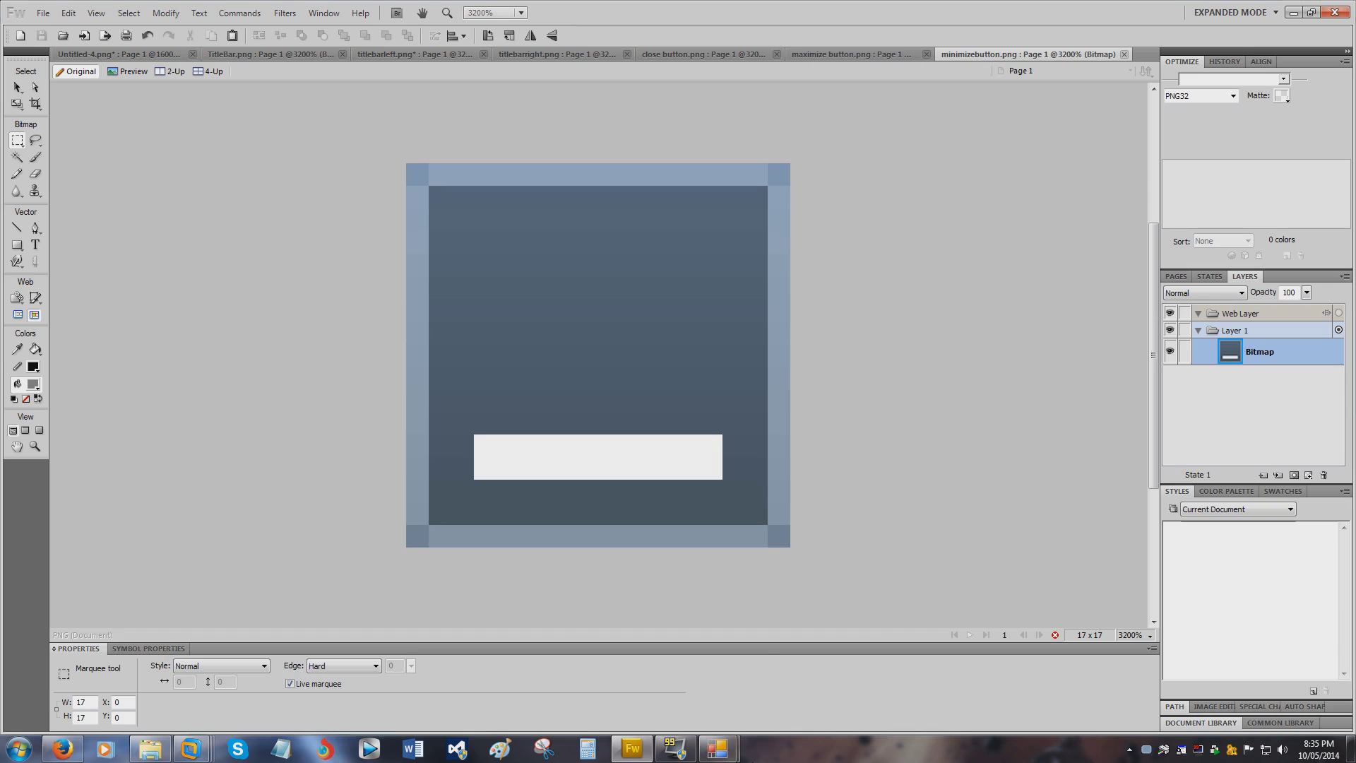
pyautogui.moveTo(739, 737)
pyautogui.click(808, 670)
# Give the Close Button the centred close button.png graphic via the Graphic Picker
pyautogui.click(823, 448)
pyautogui.click(1064, 400)
pyautogui.click(1033, 408)
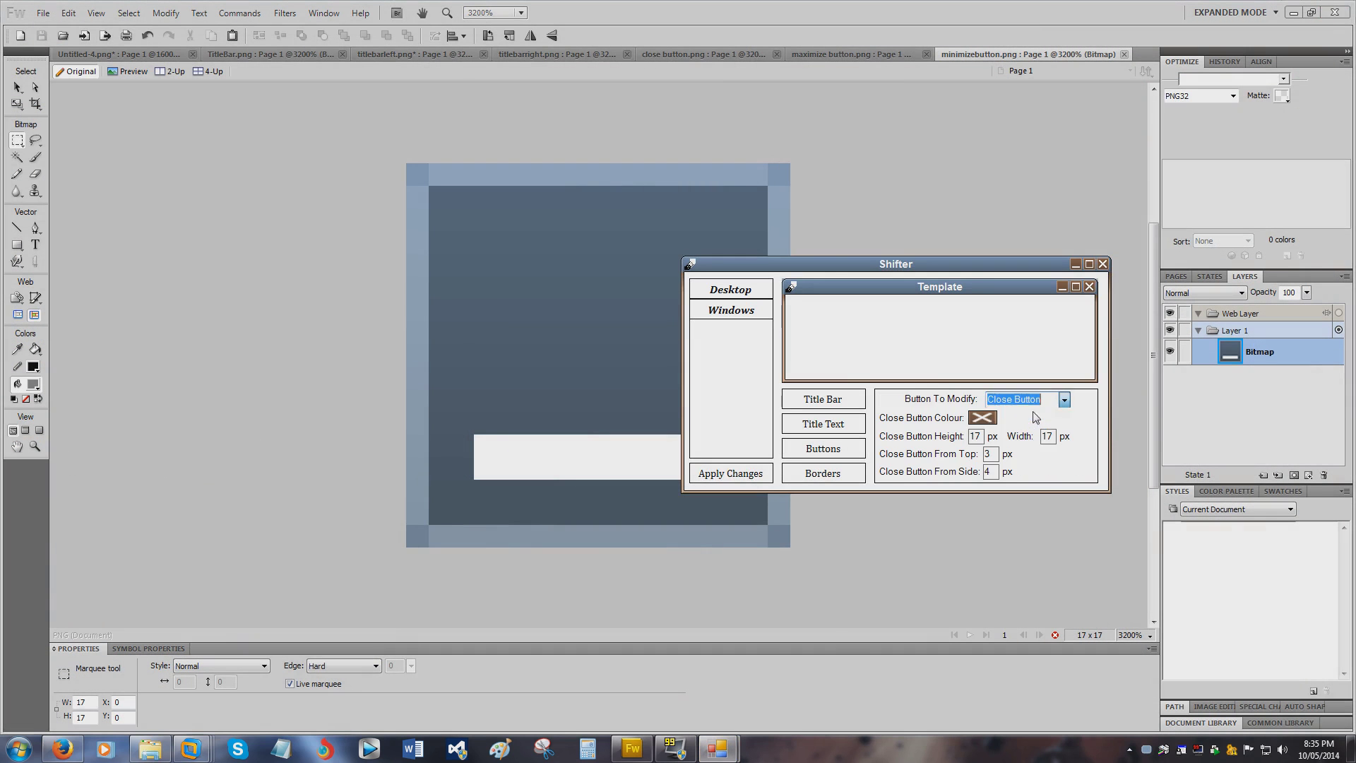
pyautogui.click(982, 418)
pyautogui.click(644, 321)
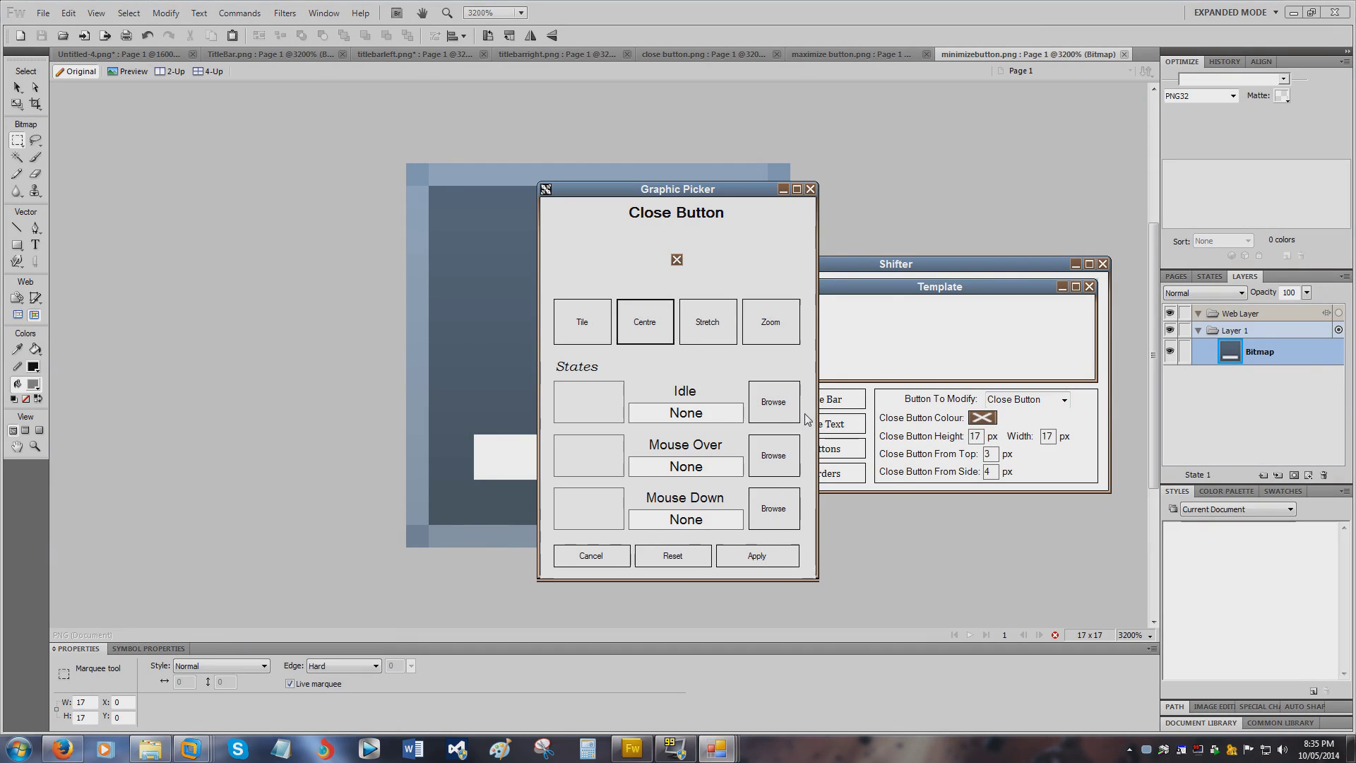
pyautogui.click(774, 402)
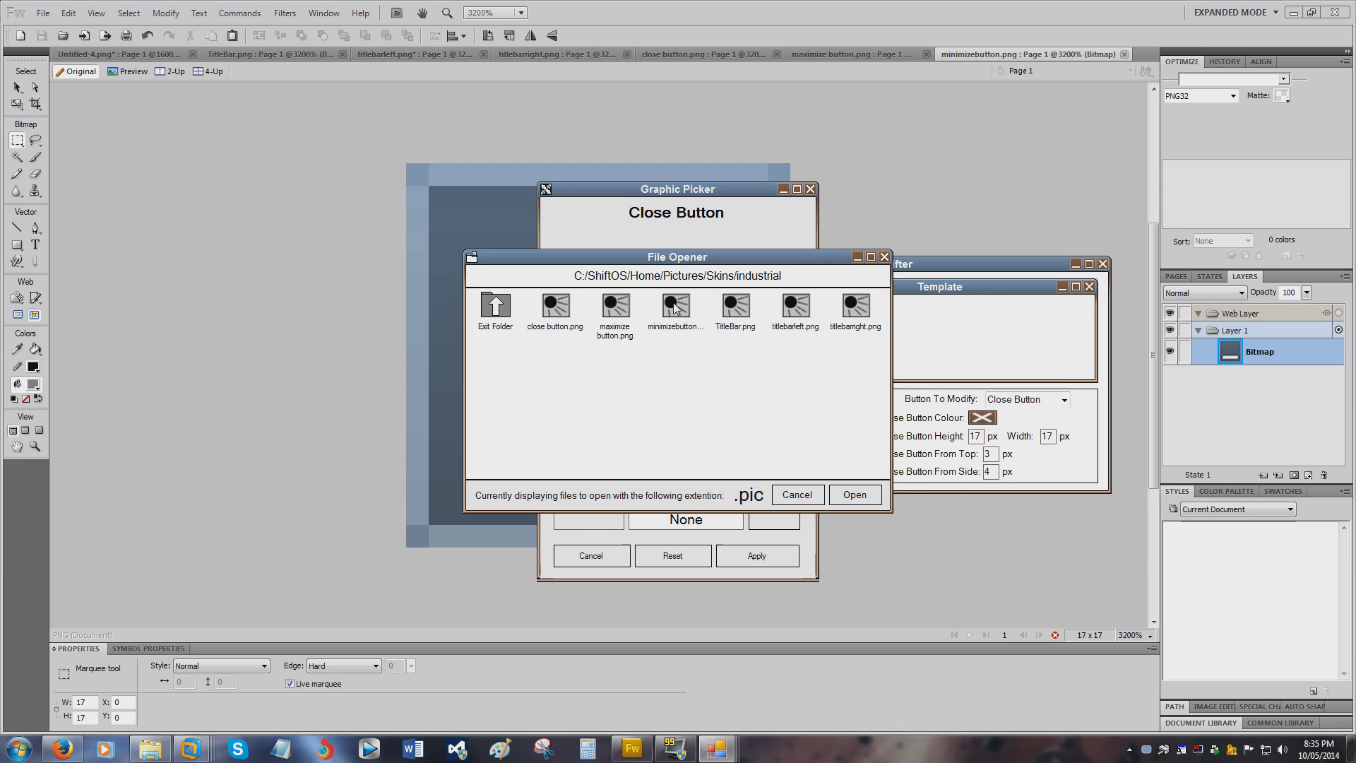
pyautogui.click(560, 317)
pyautogui.click(855, 495)
pyautogui.click(777, 555)
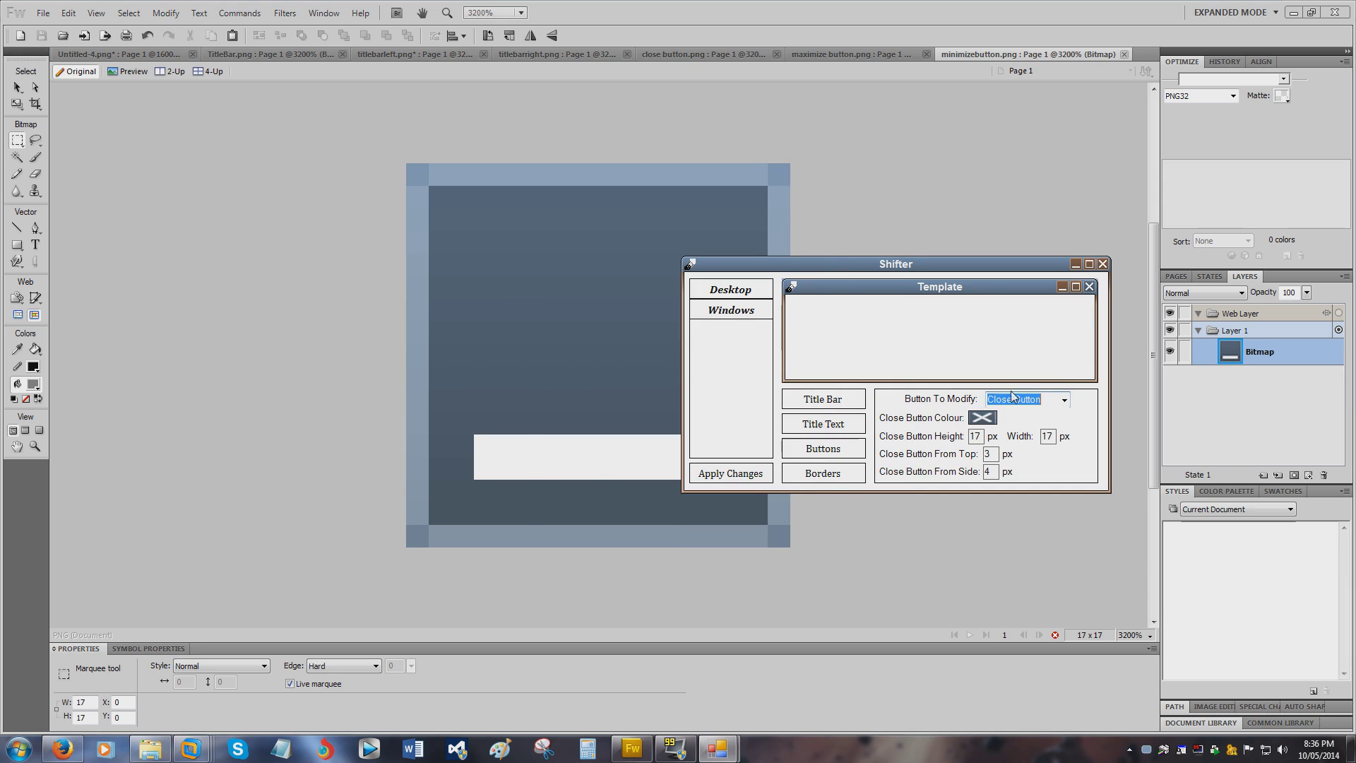
# Set a centred graphic on the Roll Up Button and apply the skin changes
pyautogui.click(1000, 399)
pyautogui.click(1010, 427)
pyautogui.click(991, 418)
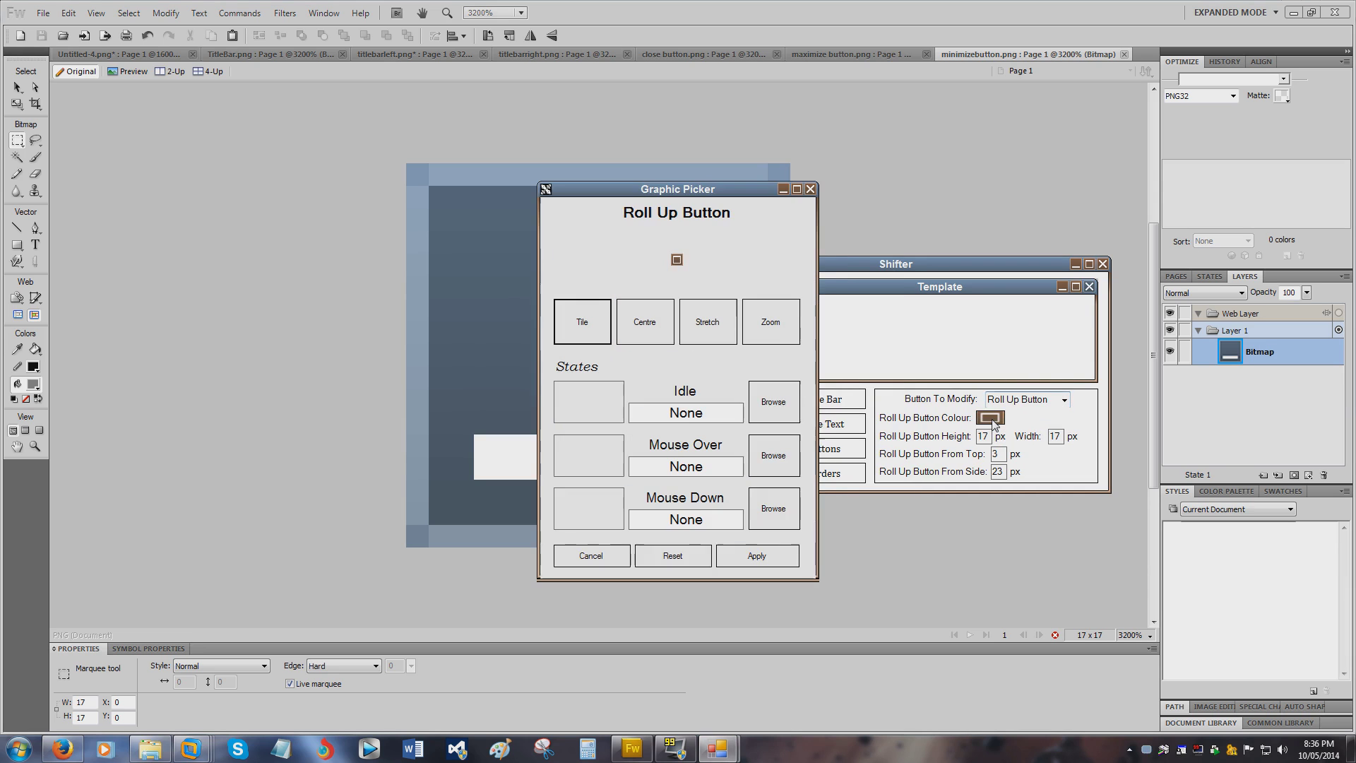
pyautogui.click(644, 321)
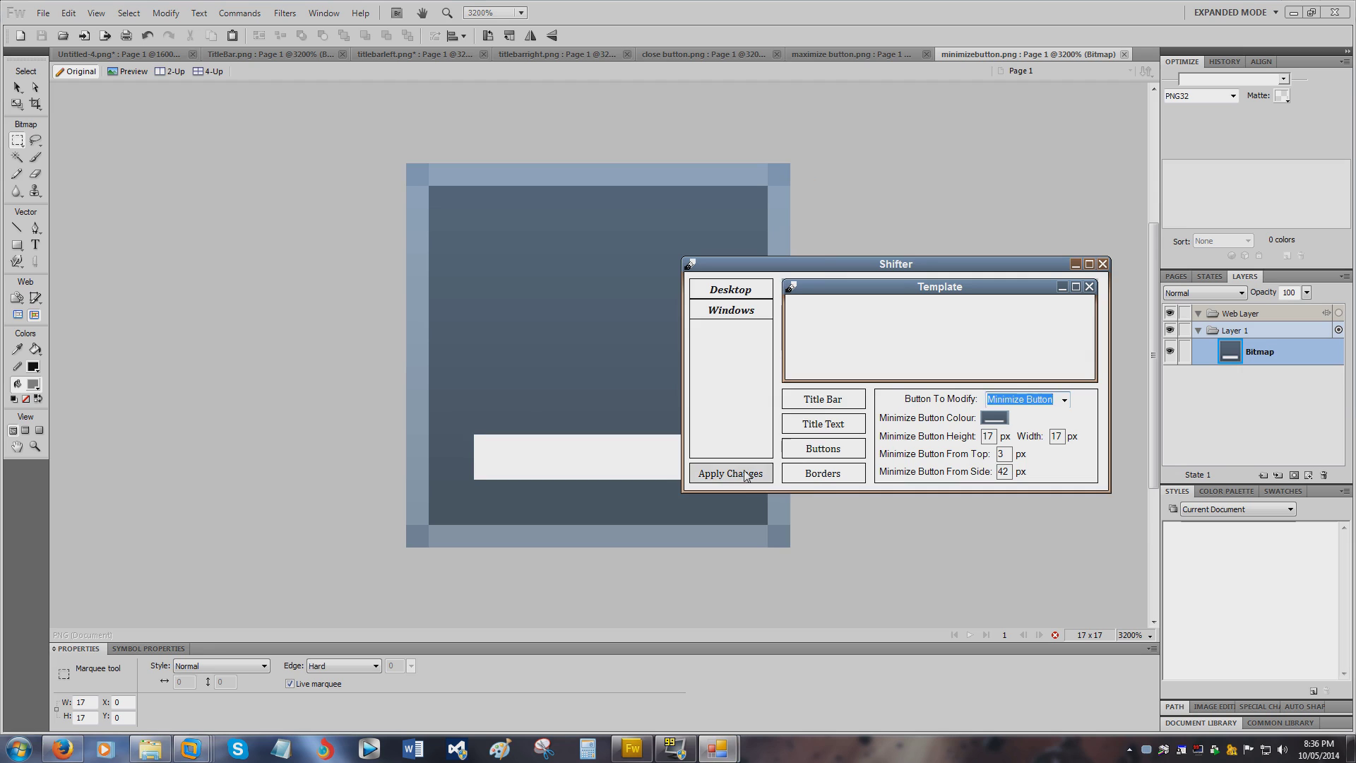
pyautogui.click(745, 476)
pyautogui.moveTo(1010, 267); pyautogui.dragTo(1013, 228)
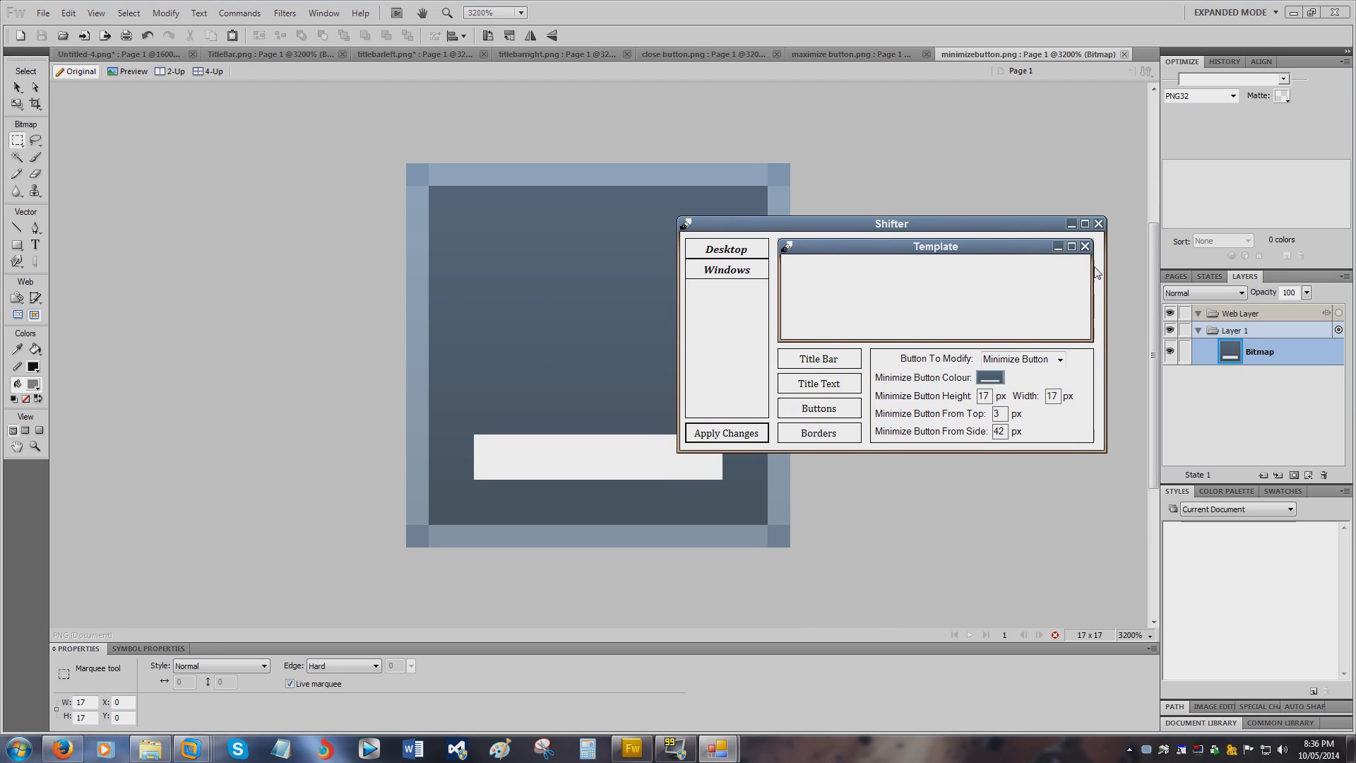